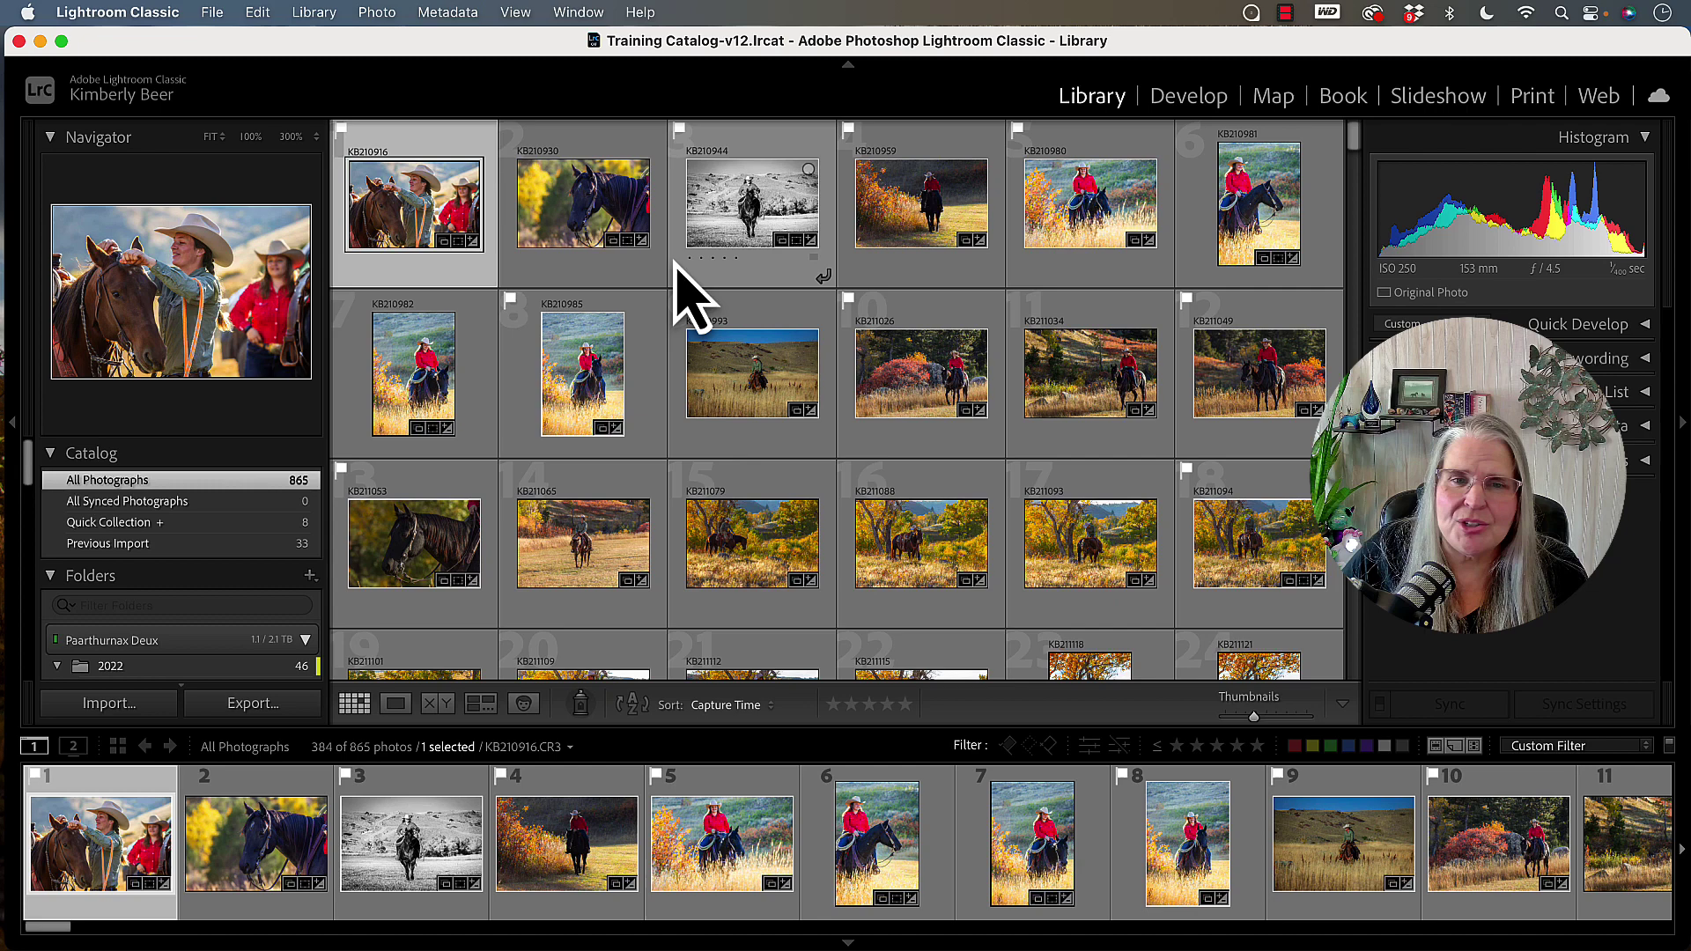
Select photos KB210993 and KB210985 and start an export of those two files
{"action": "left_click", "coordinate": [753, 413]}
{"action": "left_click", "coordinate": [618, 410], "text": "super"}
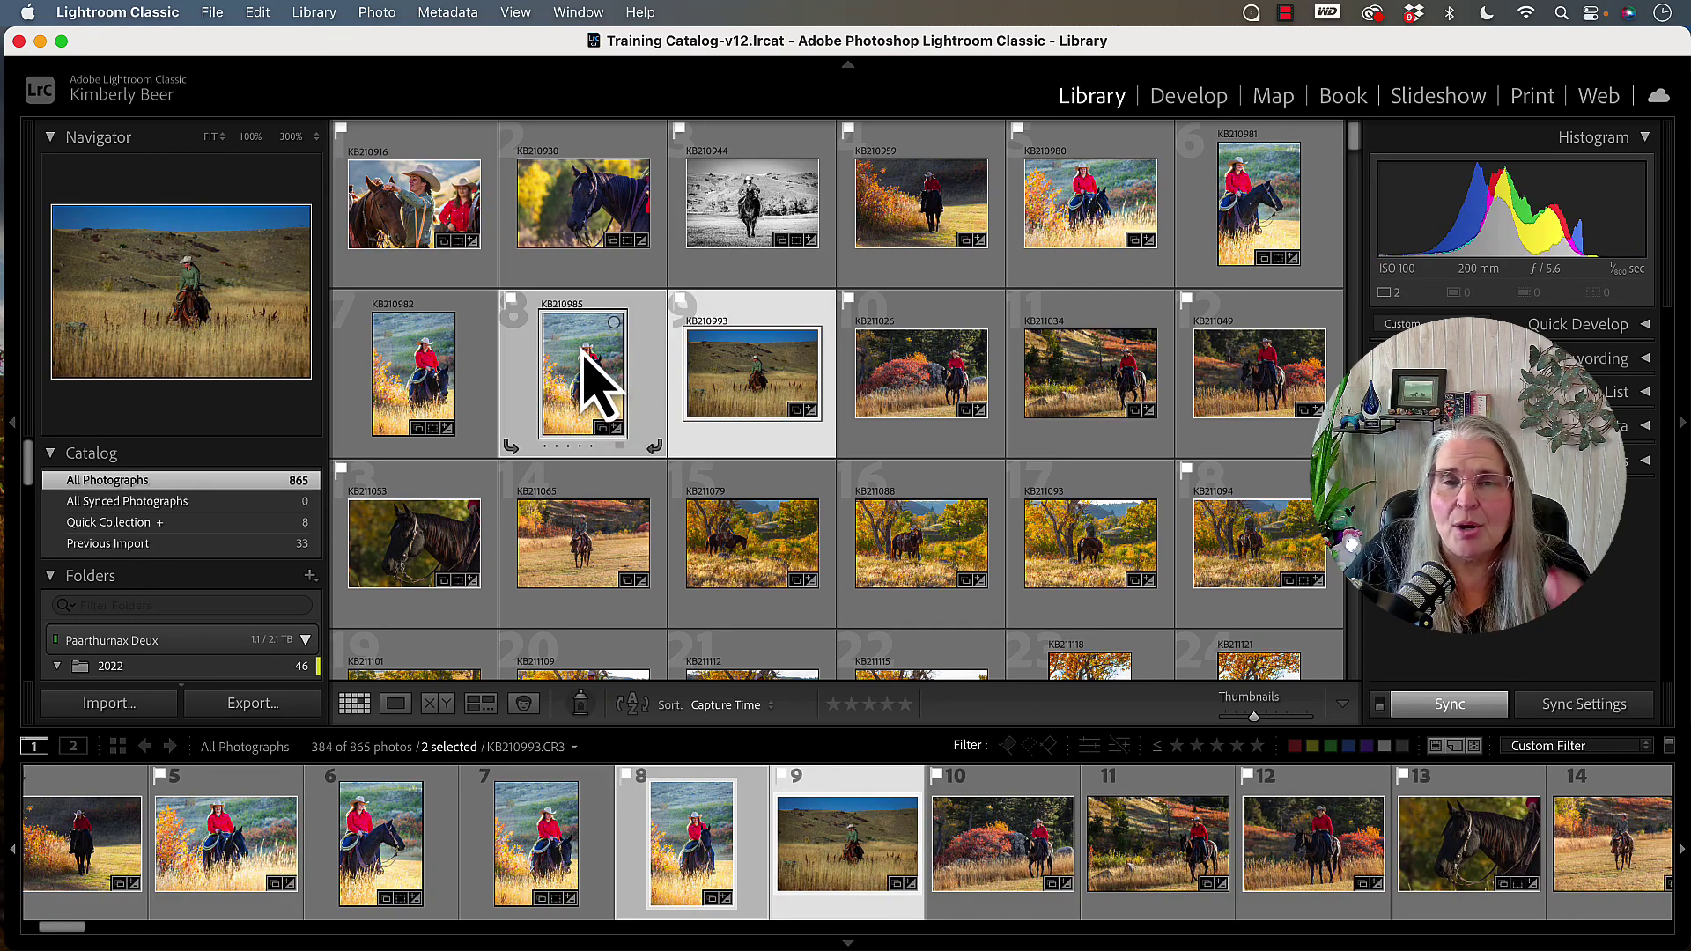
{"action": "right_click", "coordinate": [702, 352]}
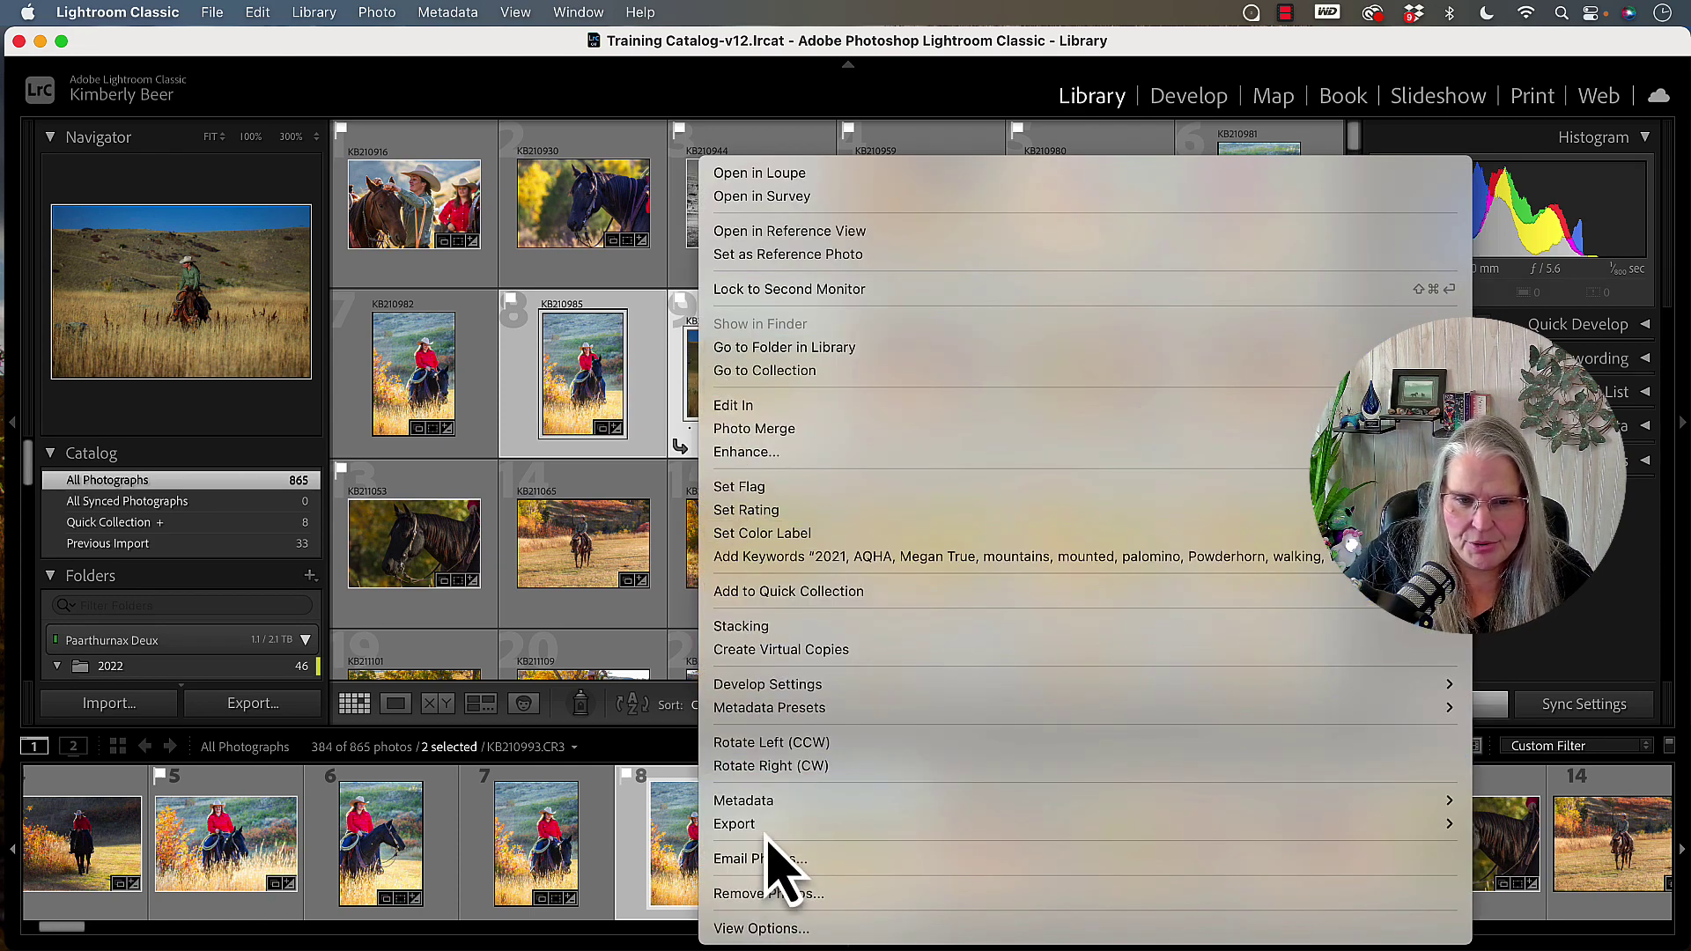
{"action": "mouse_move", "coordinate": [765, 827]}
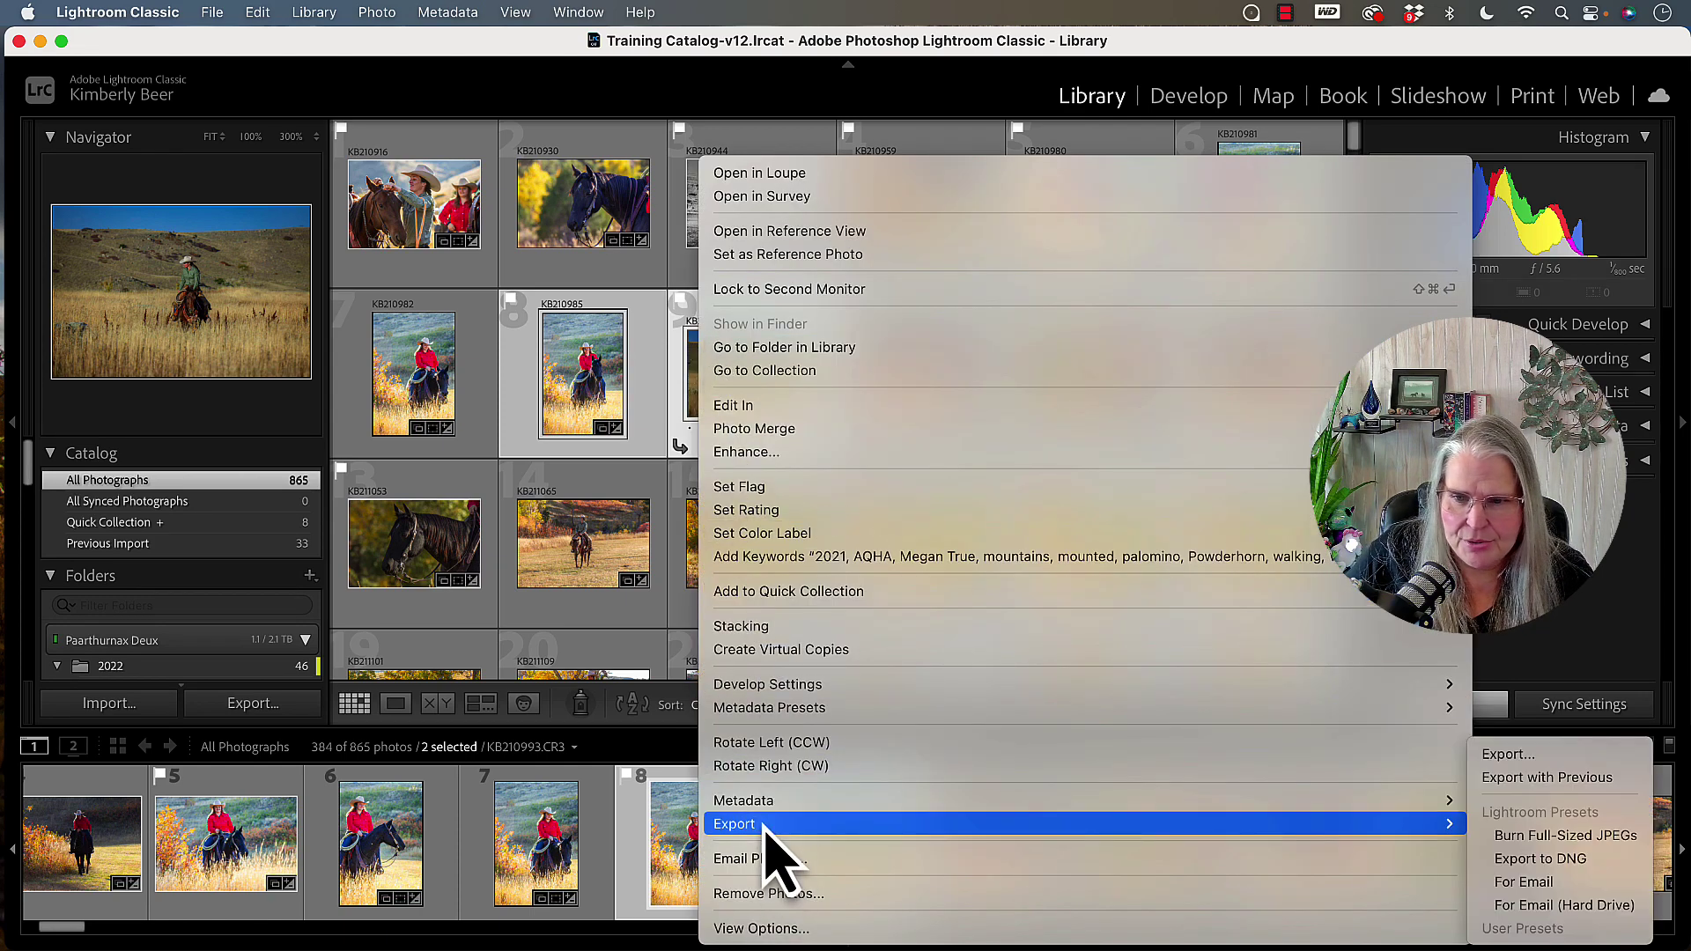
{"action": "left_click", "coordinate": [1507, 755]}
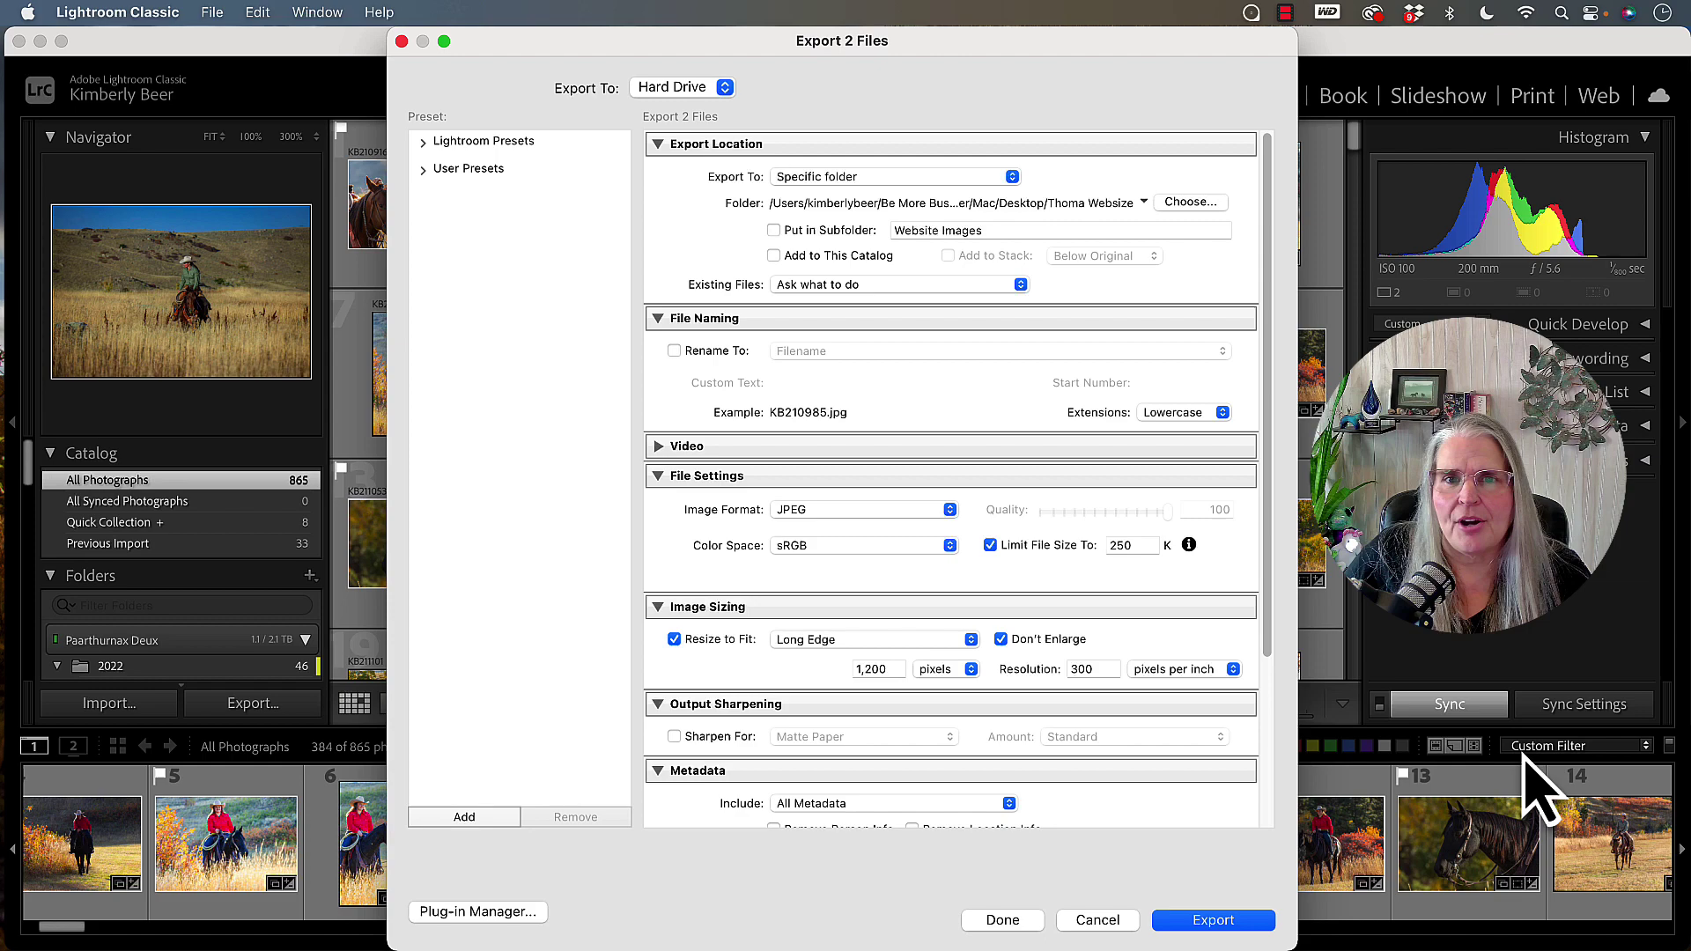
Enable the Watermark option in the export settings and show the watermark preset list
{"action": "scroll", "coordinate": [1038, 640], "scroll_direction": "down", "scroll_amount": 5}
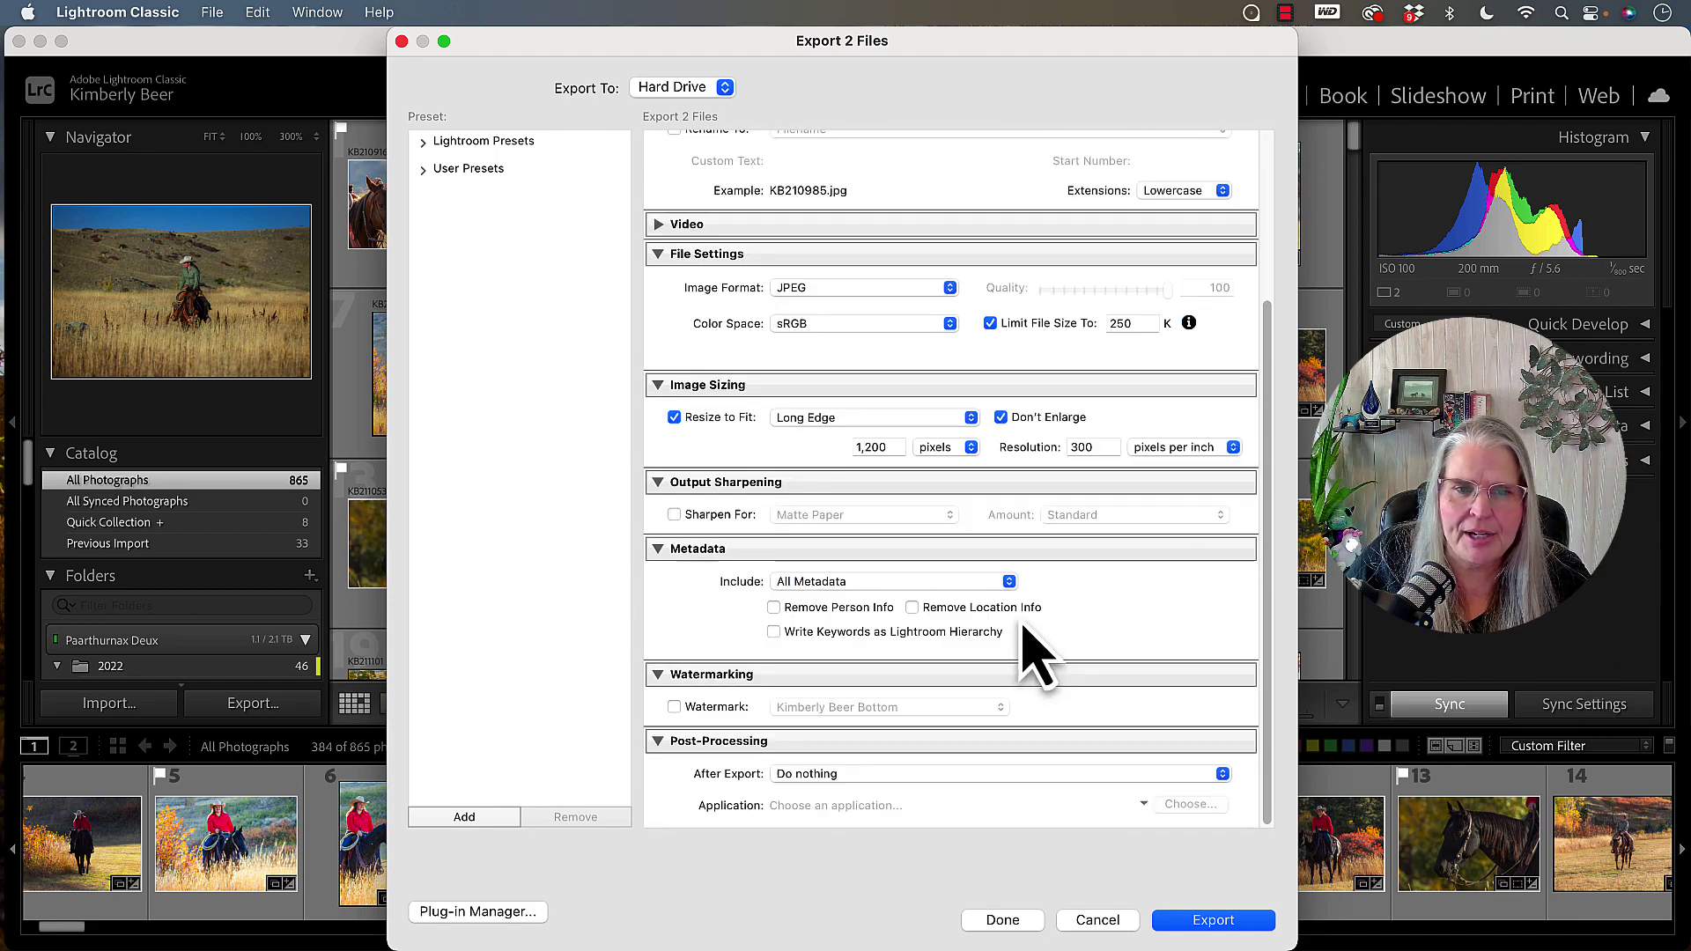
{"action": "left_click", "coordinate": [675, 707]}
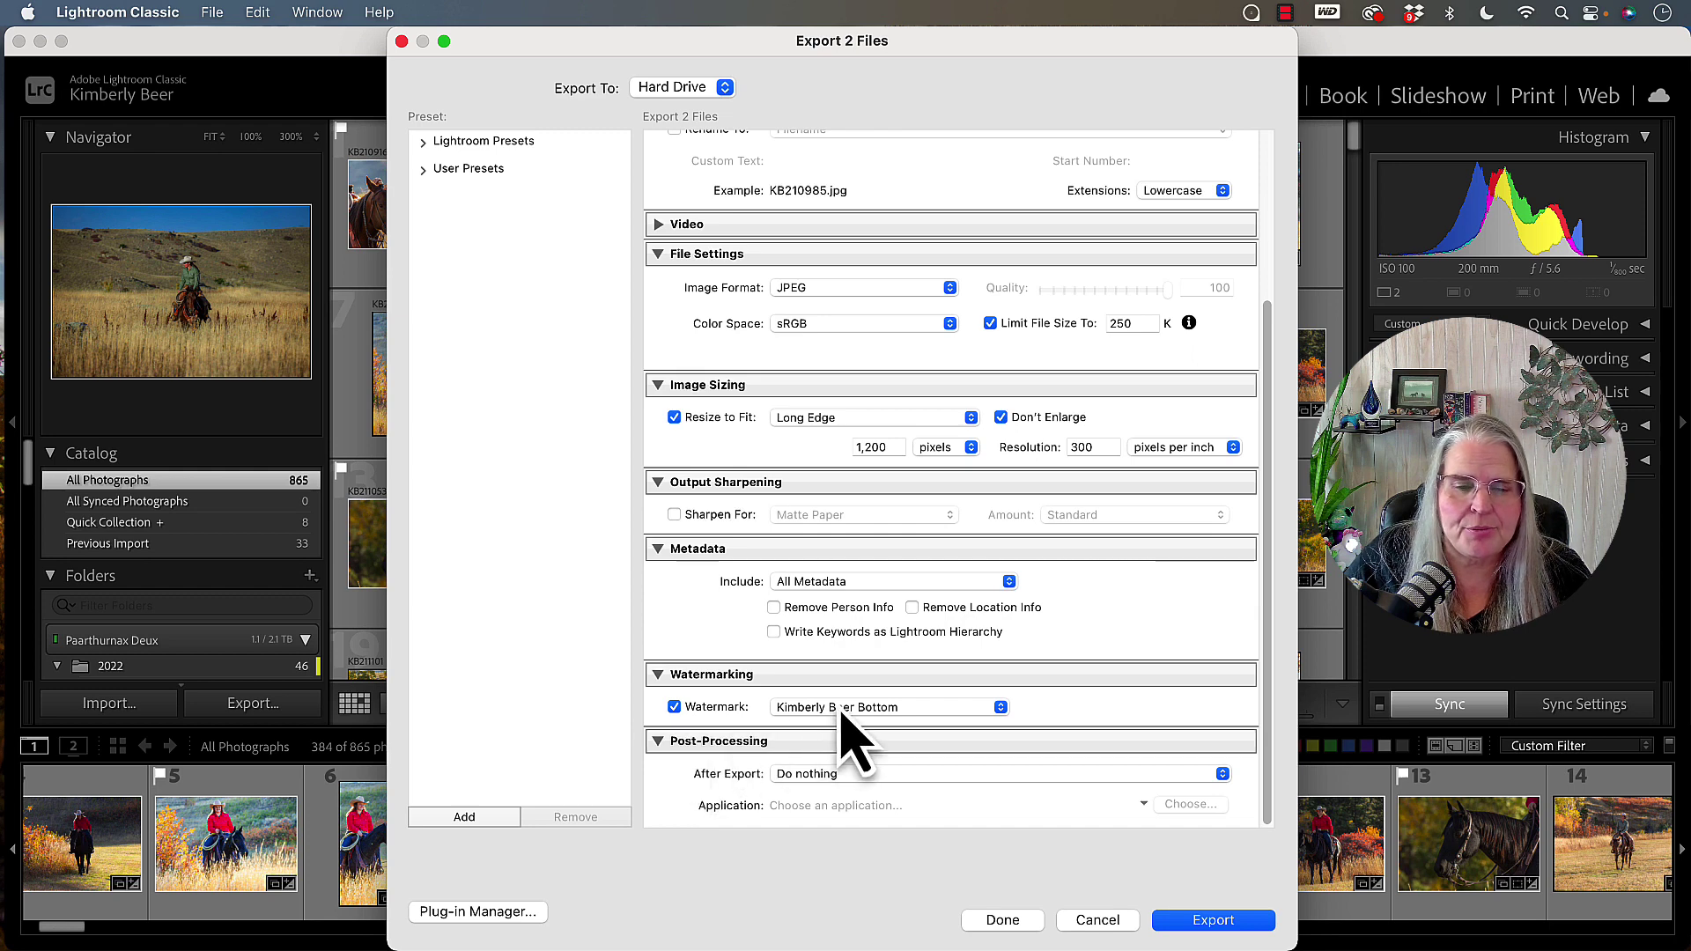
{"action": "left_click", "coordinate": [929, 709]}
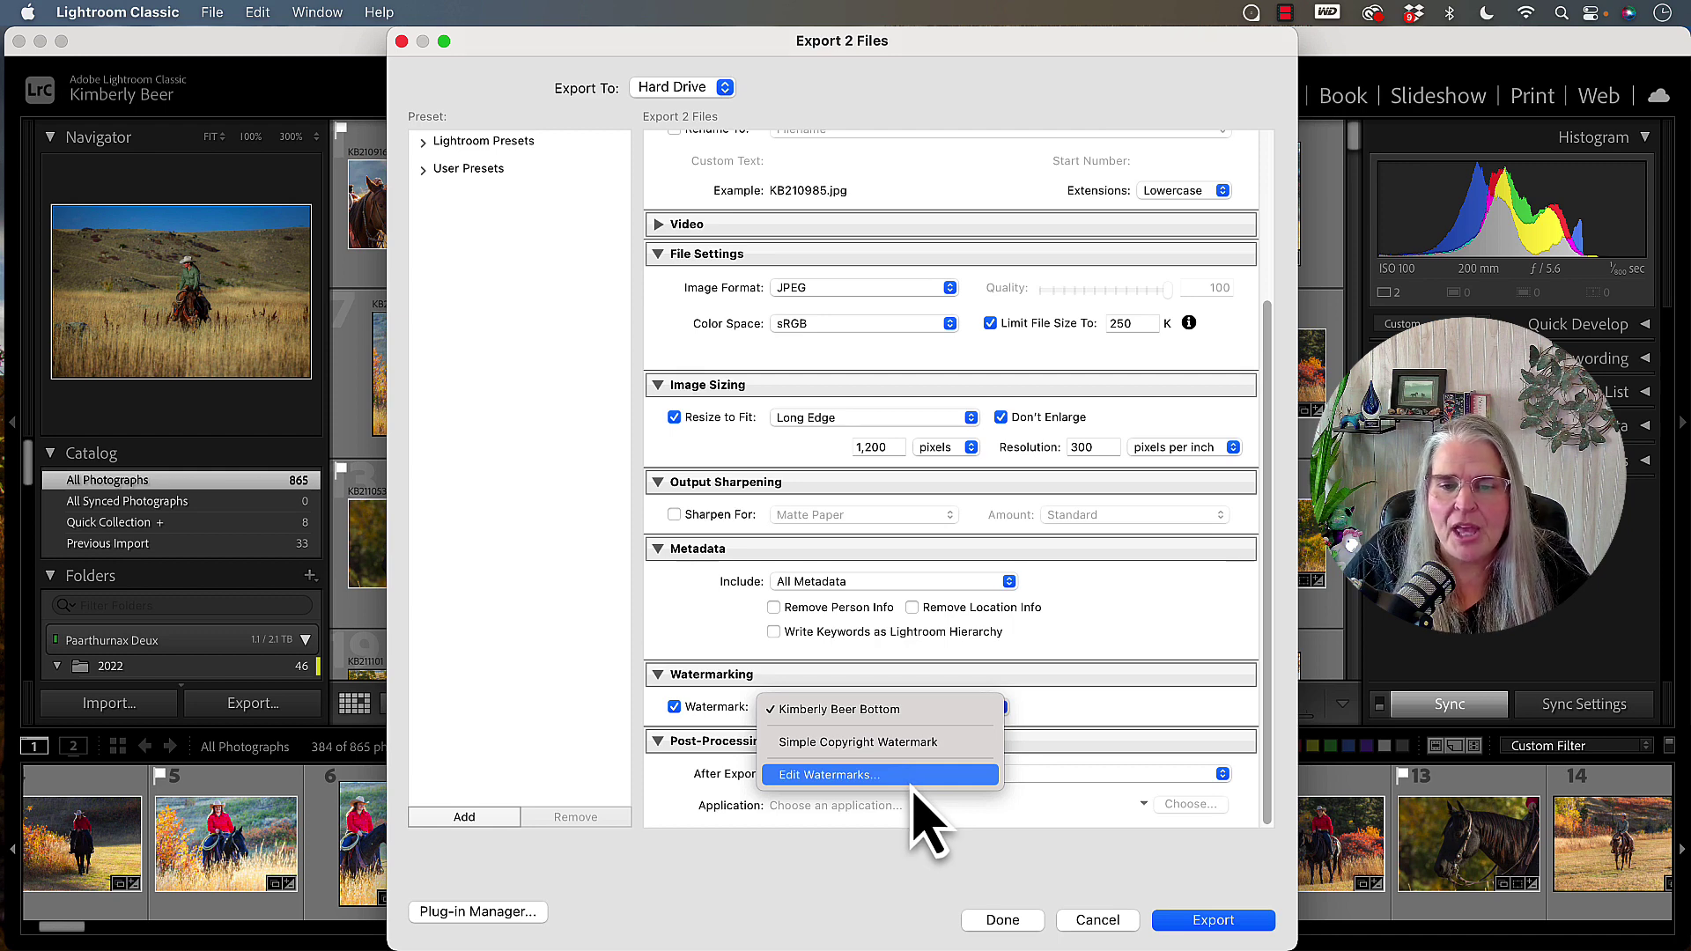
Bring up Edit Watermarks, move the editor aside, and set Watermark Style to Text
{"action": "left_click", "coordinate": [823, 779]}
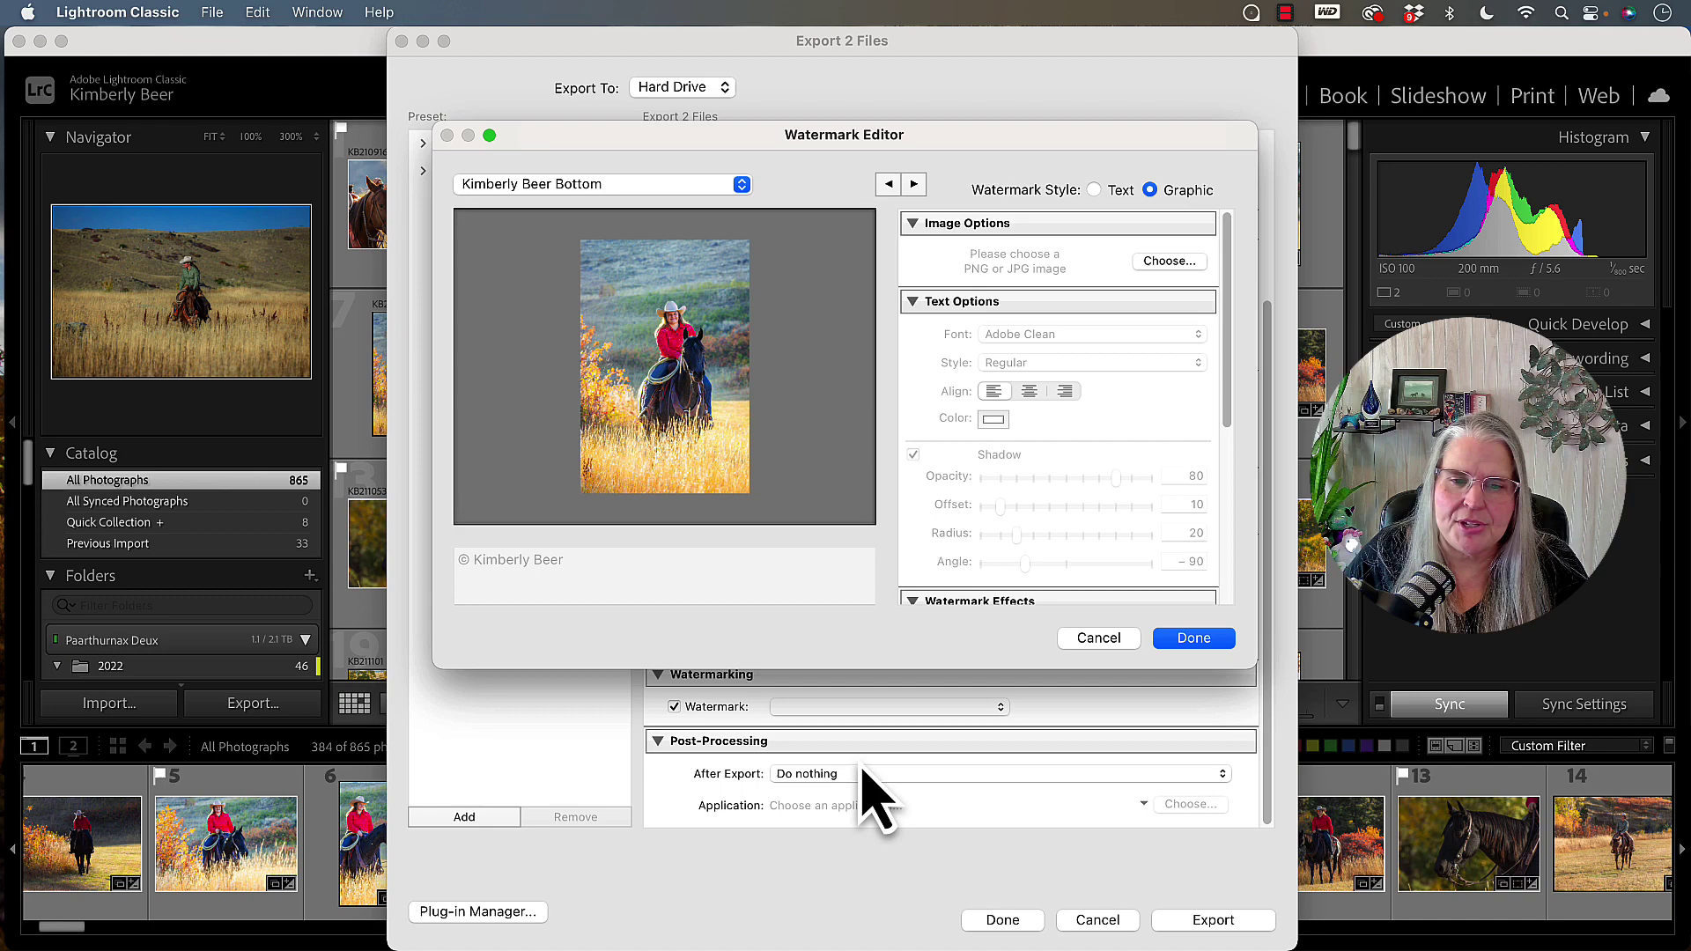
{"action": "left_click_drag", "start_coordinate": [915, 140], "coordinate": [942, 210]}
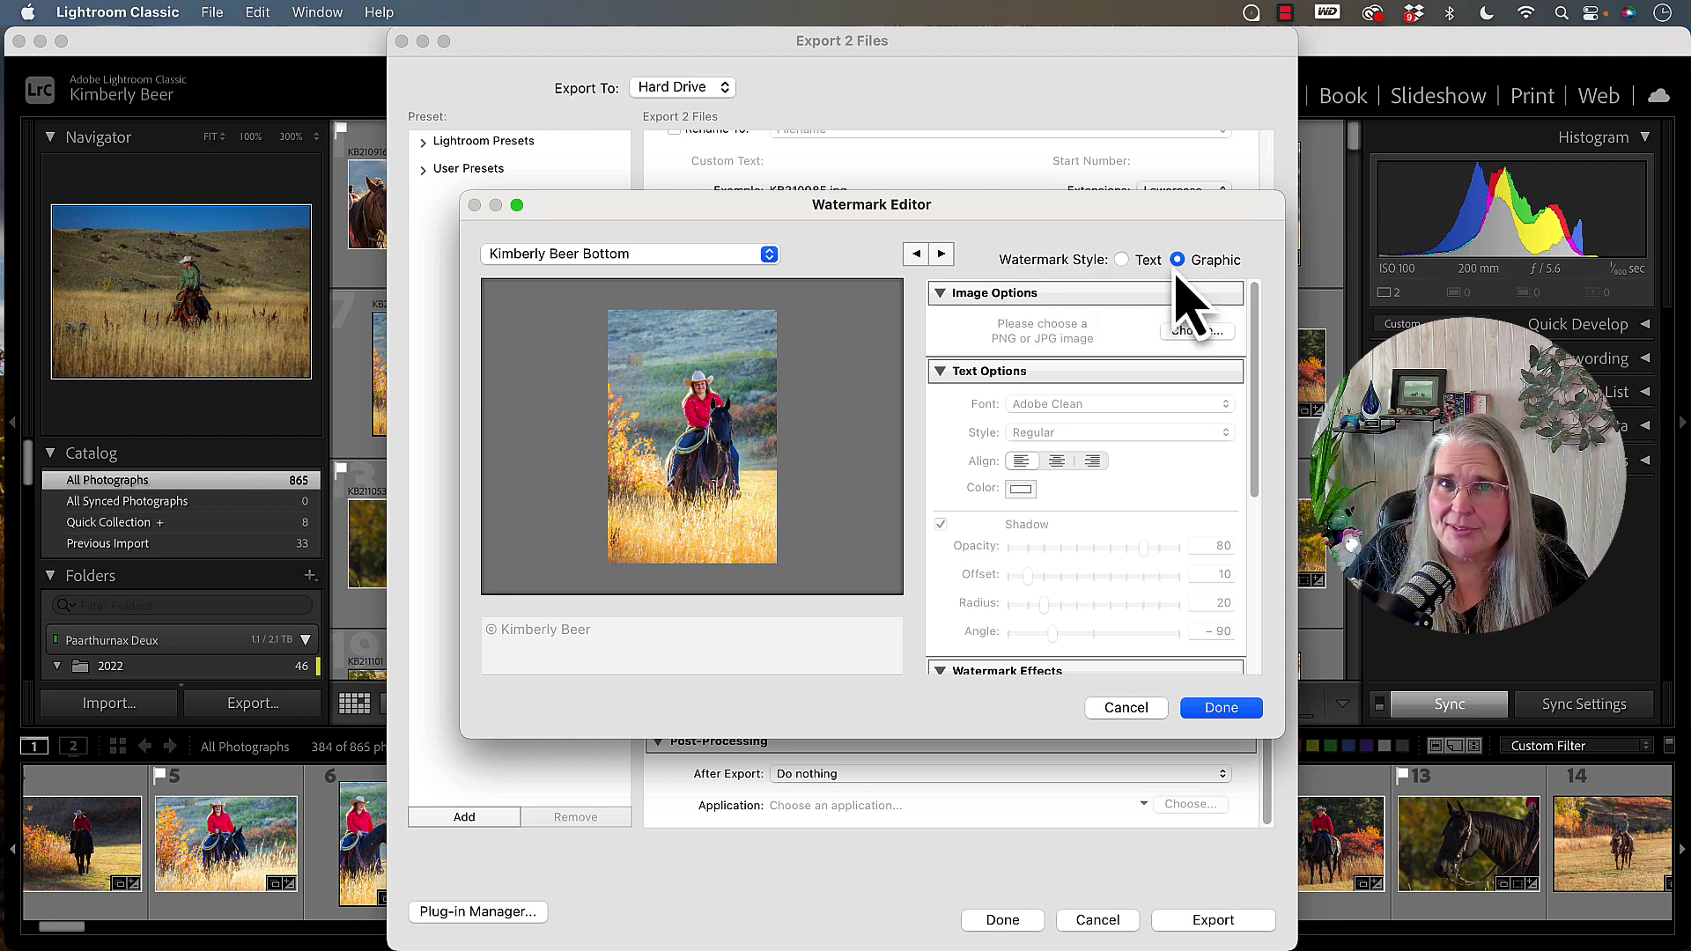
{"action": "left_click", "coordinate": [1122, 260]}
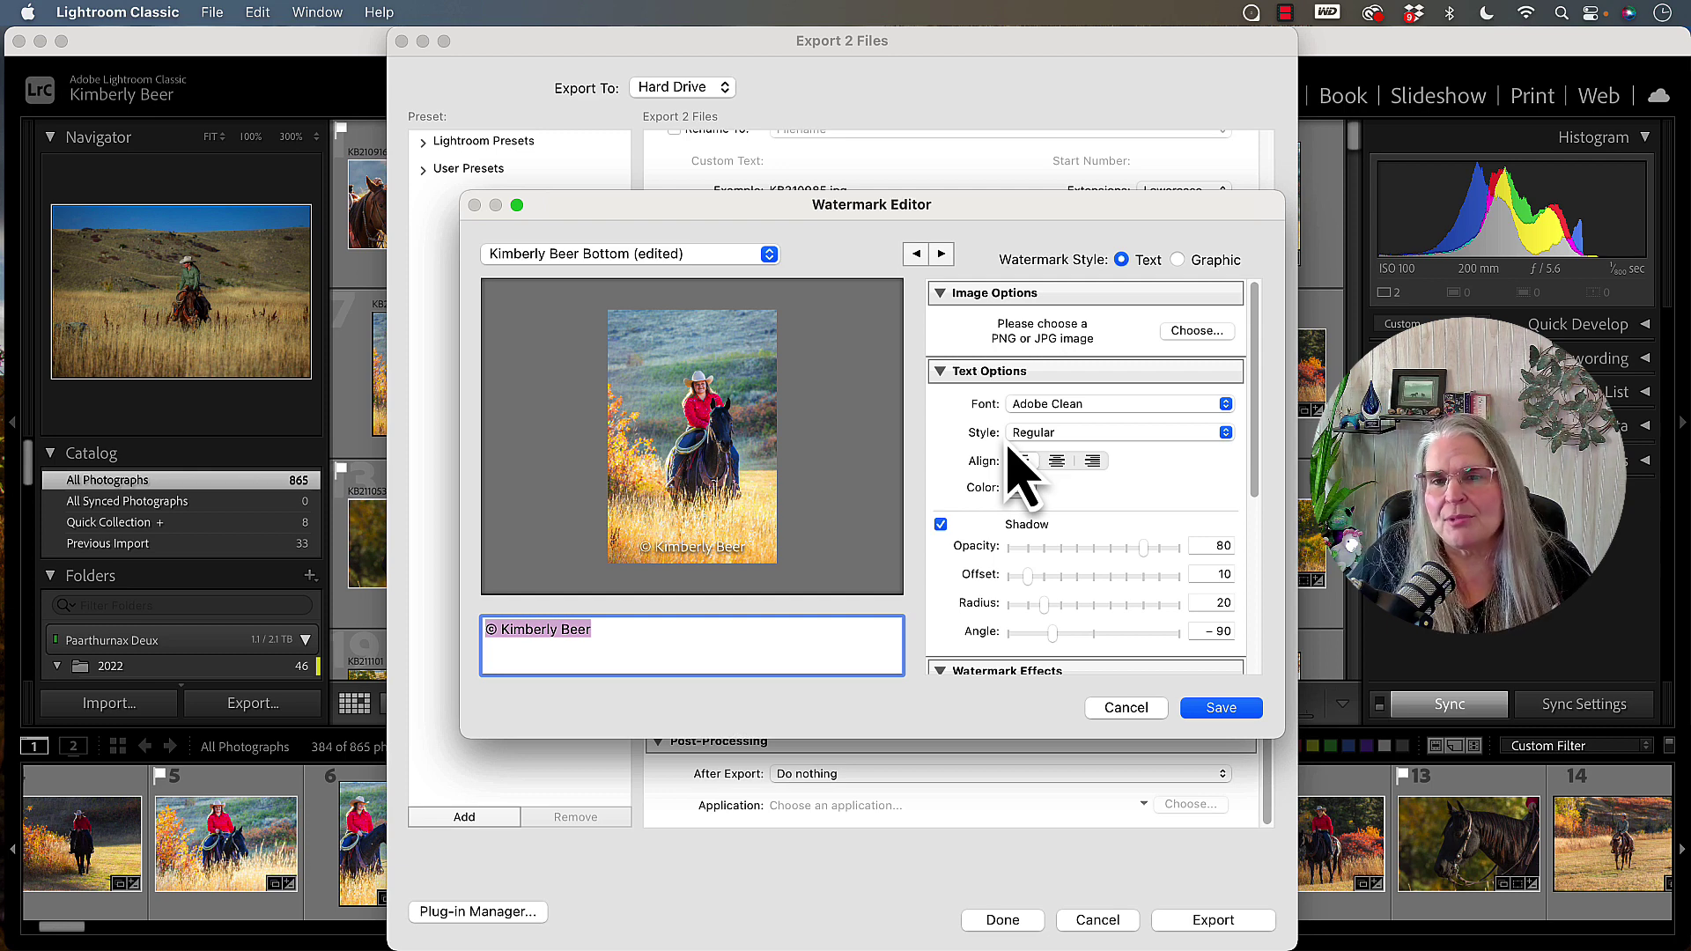
Set the font to Adobe Garamond Pro and replace the text with © and the photography website address
{"action": "left_click", "coordinate": [1031, 405]}
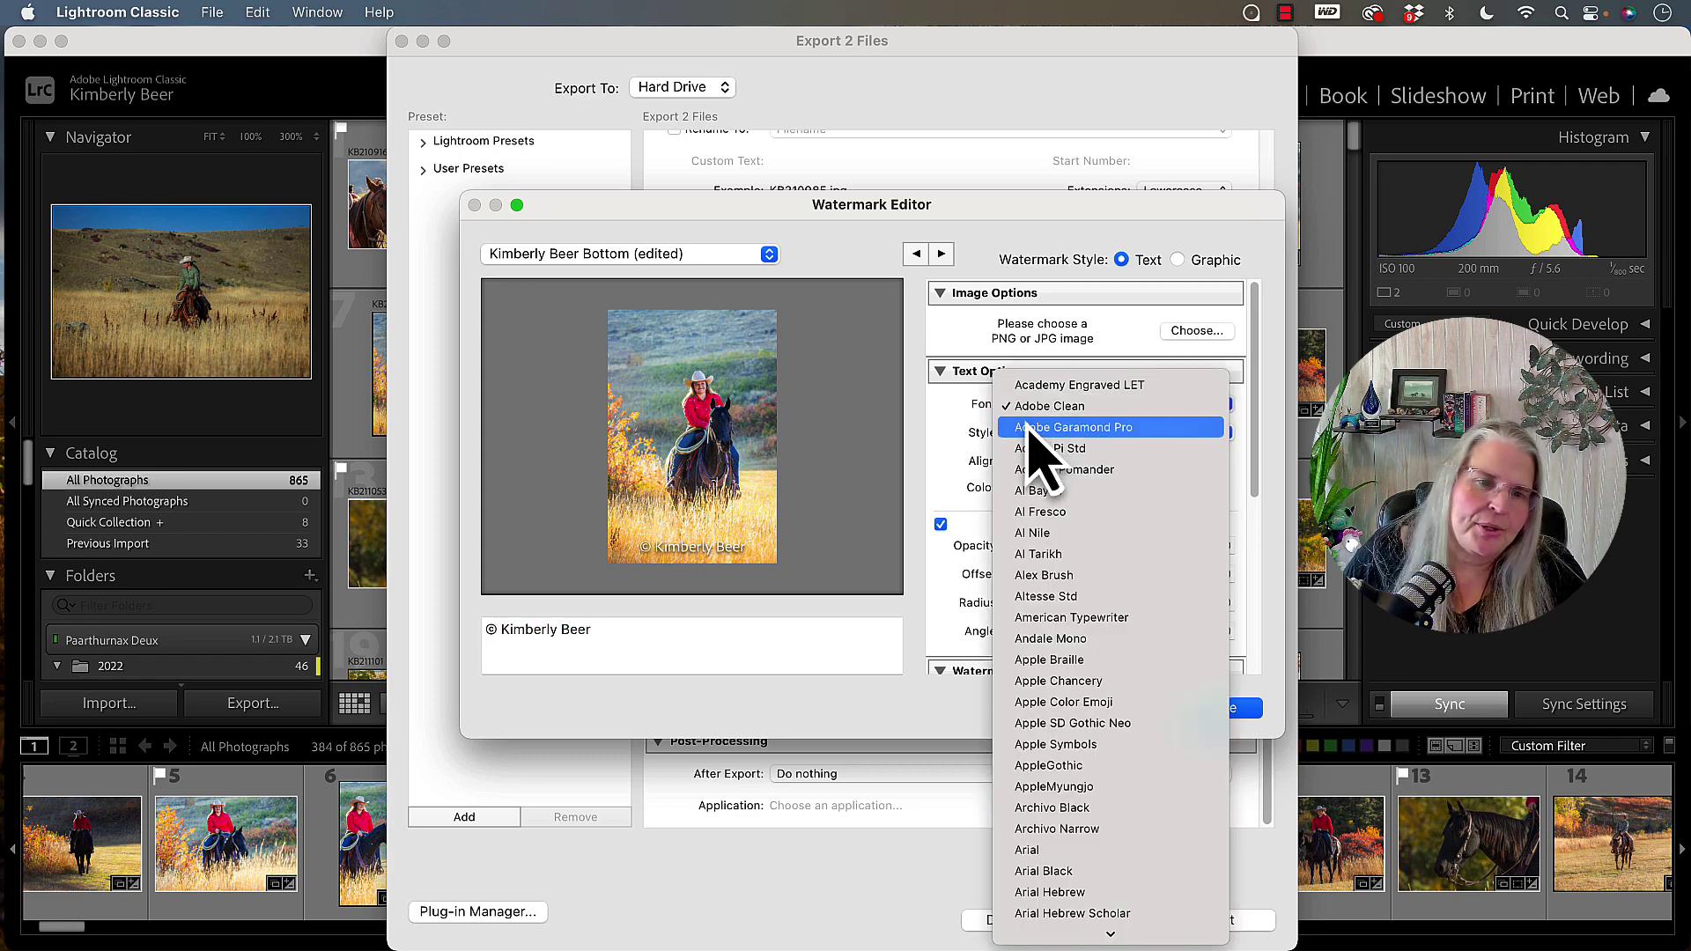
{"action": "left_click", "coordinate": [1039, 428]}
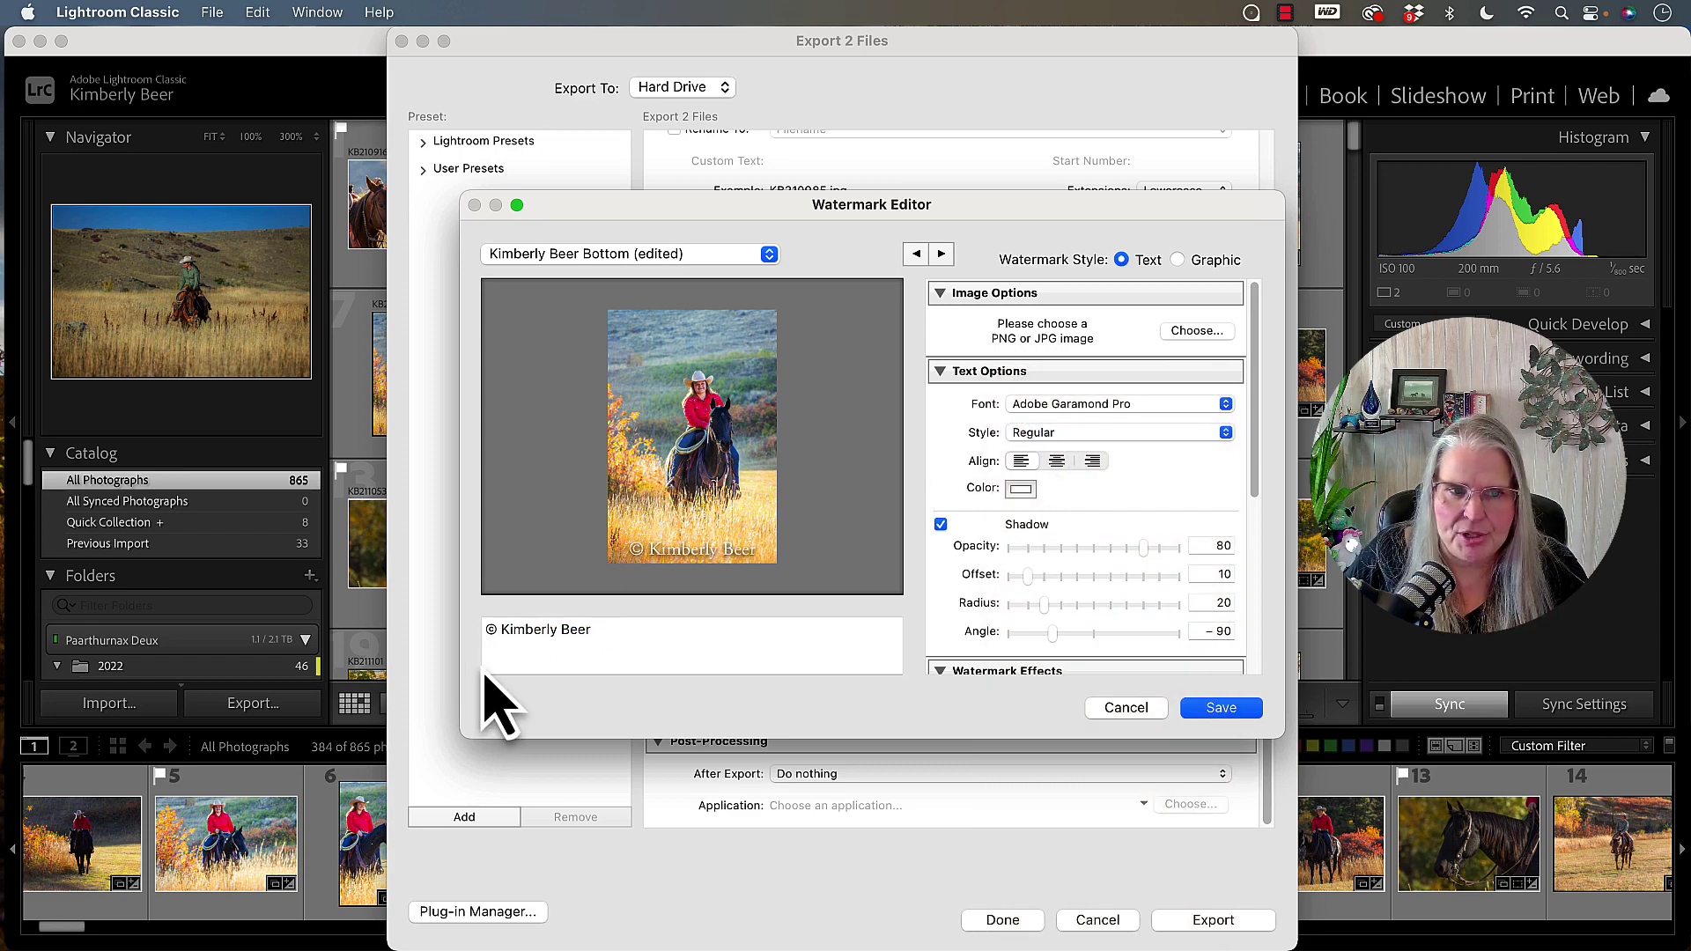
{"action": "triple_click", "coordinate": [505, 631]}
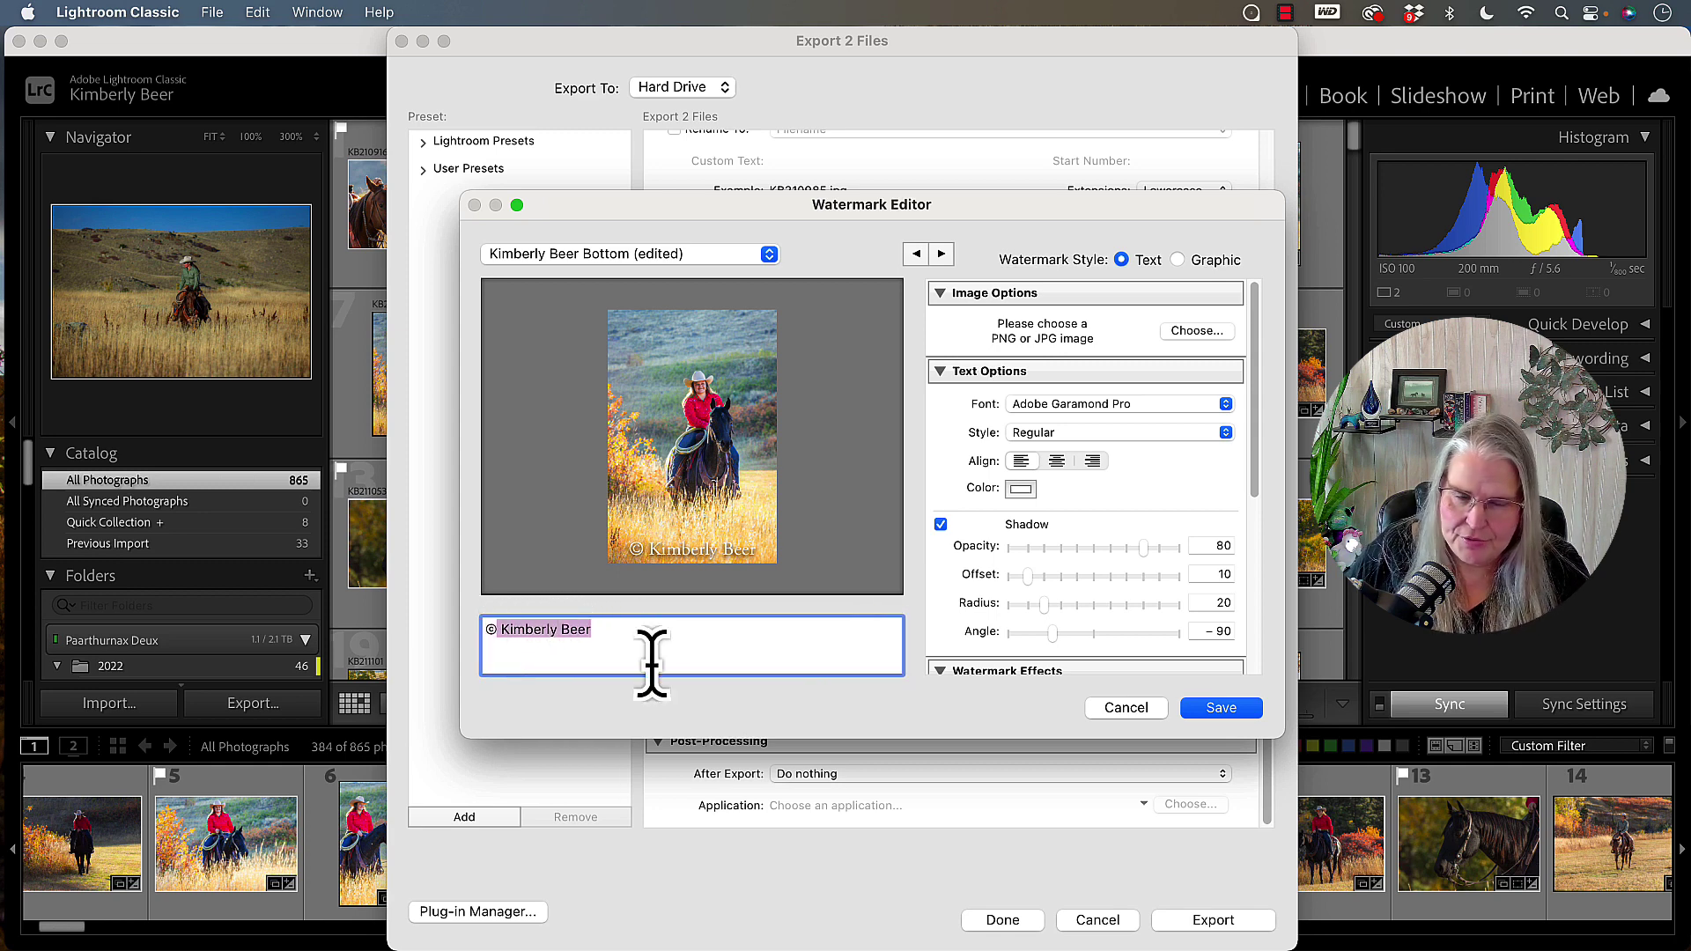
{"action": "type", "text": "KimBee"}
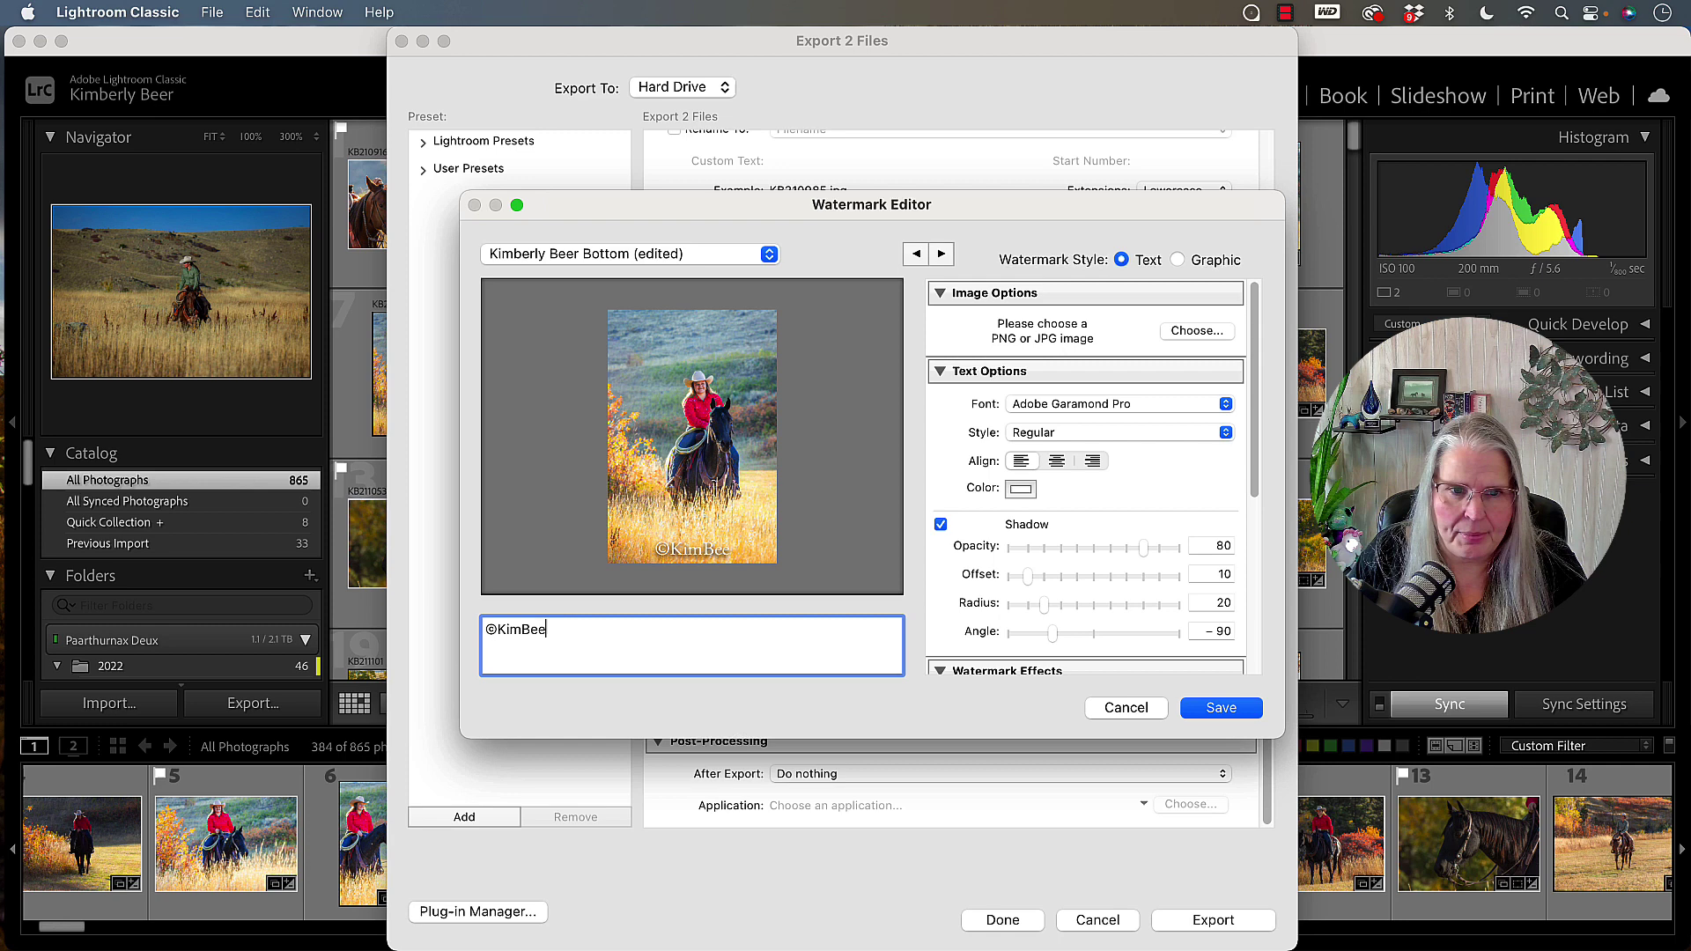
{"action": "type", "text": "rPhotogr"}
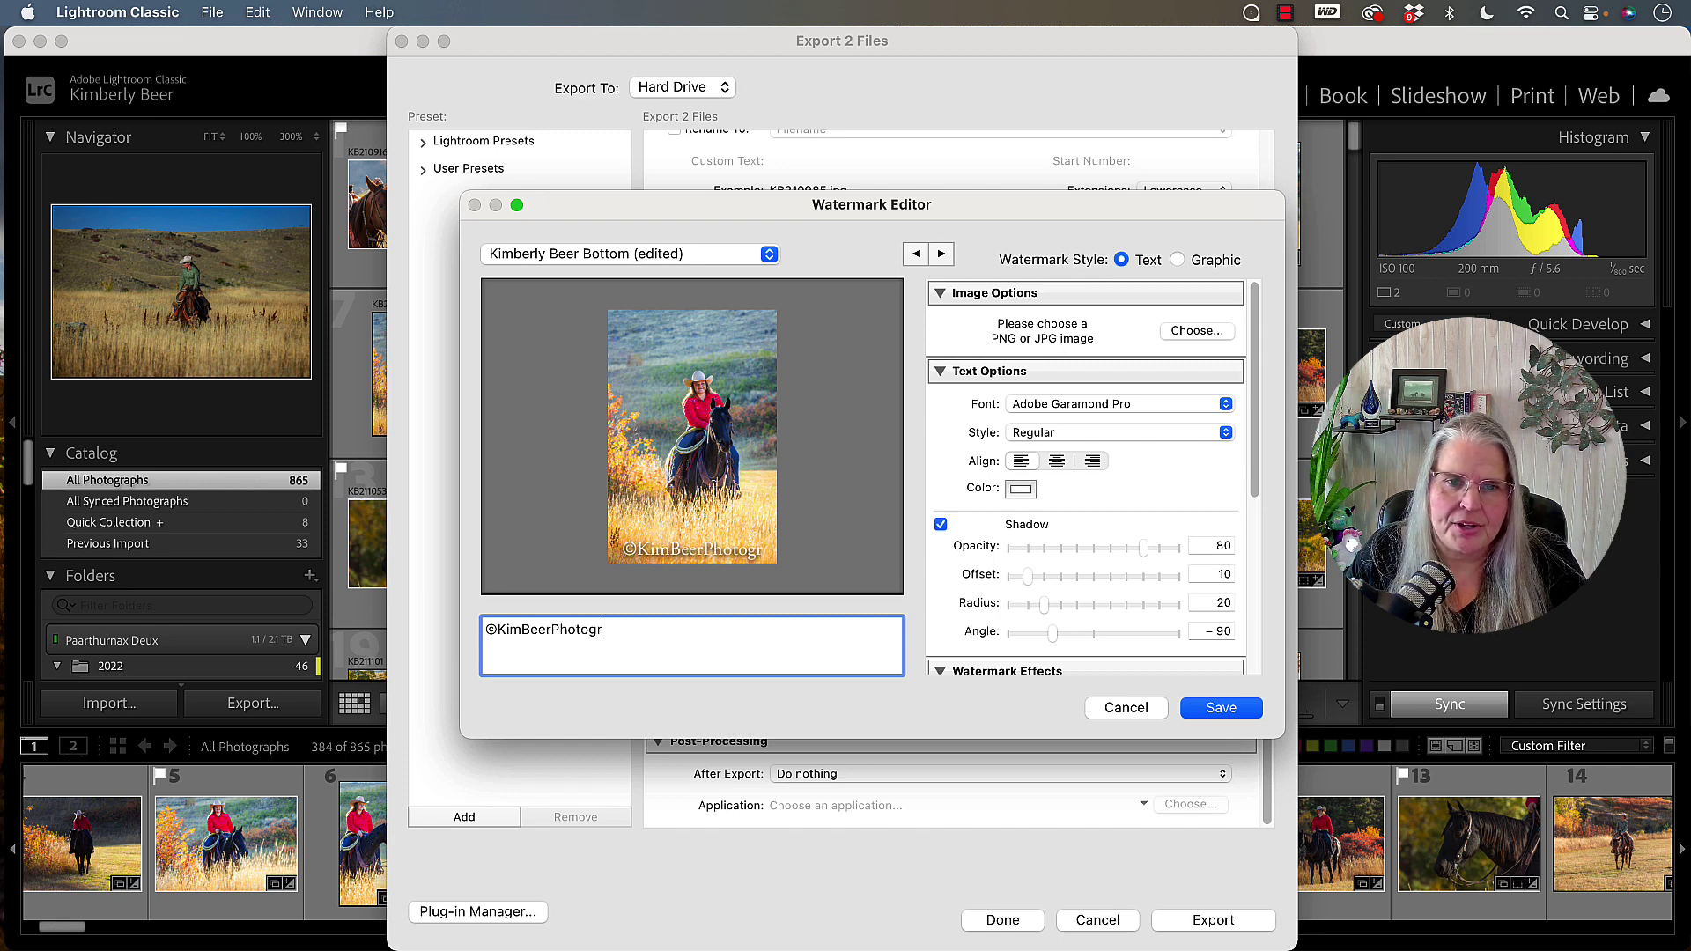
{"action": "type", "text": "aphy.com"}
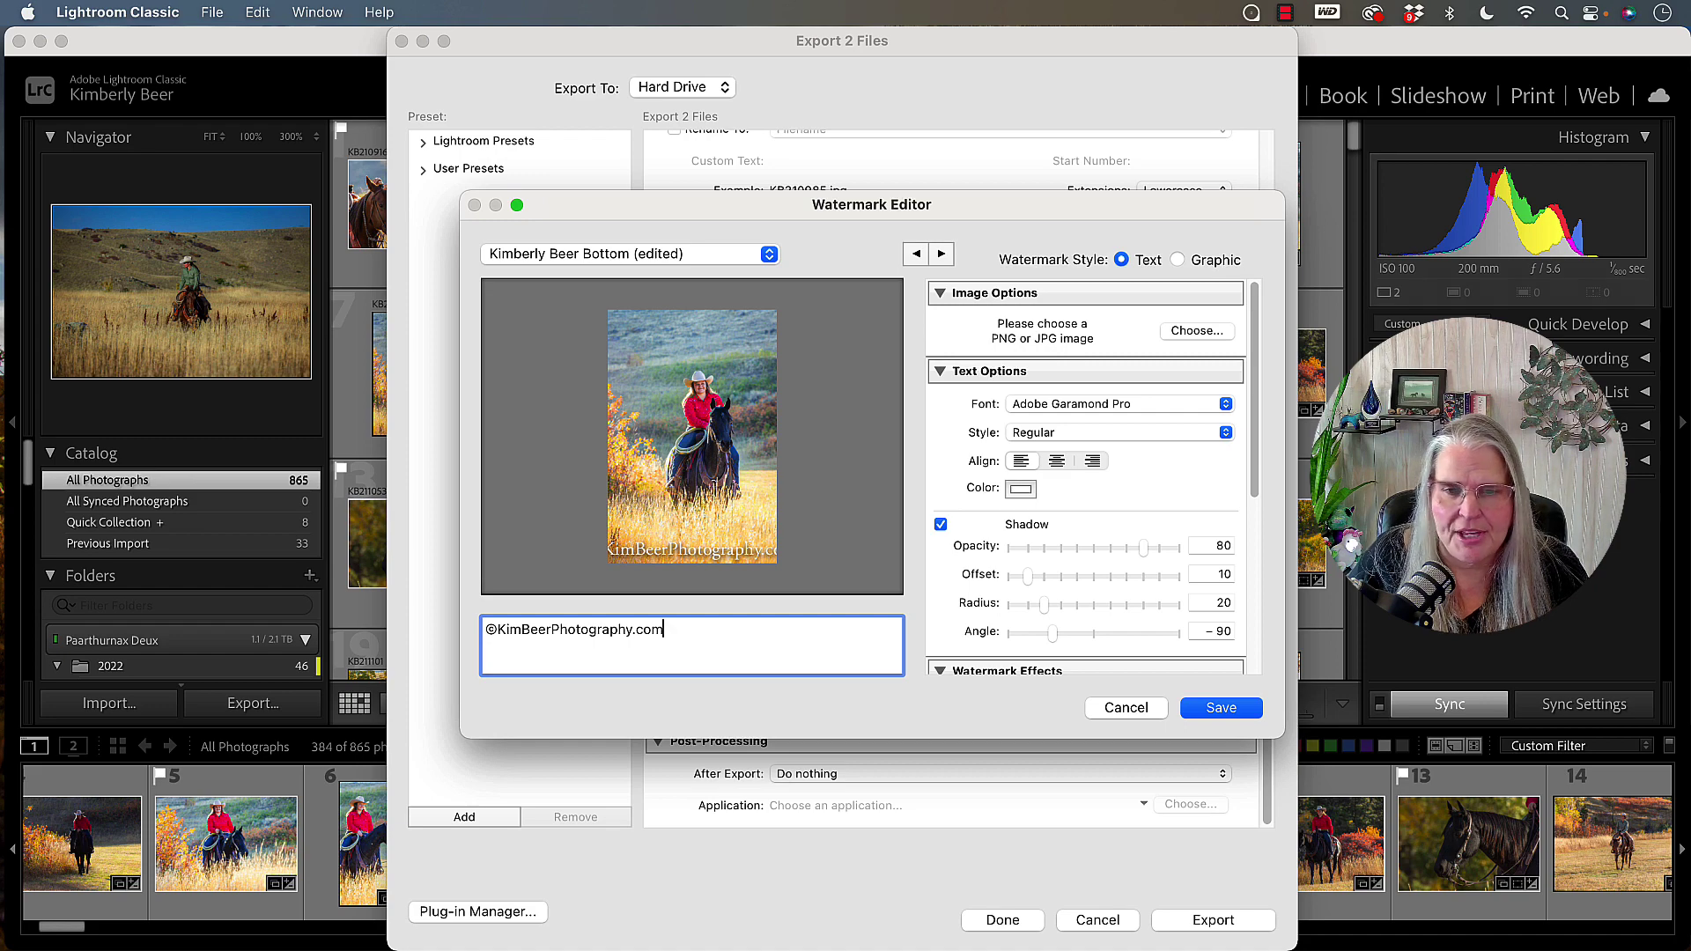
Cycle the preview between the landscape and portrait photos to check the new watermark
{"action": "left_click", "coordinate": [917, 253]}
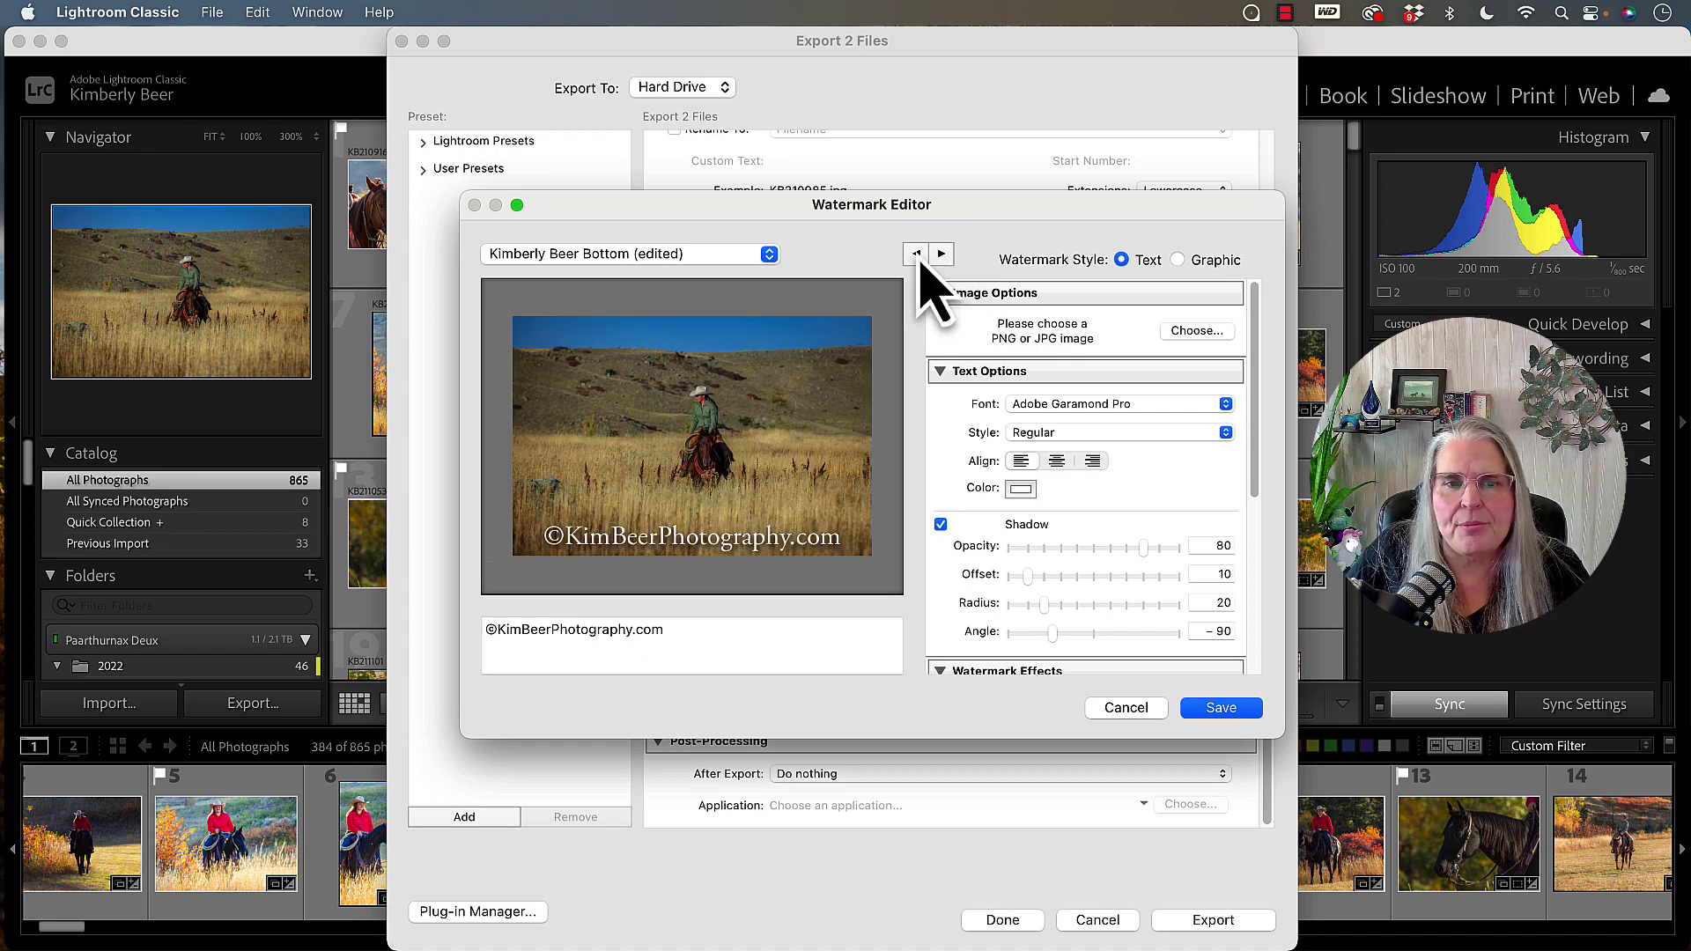
{"action": "left_click", "coordinate": [918, 255]}
{"action": "left_click", "coordinate": [922, 257]}
{"action": "left_click", "coordinate": [925, 257]}
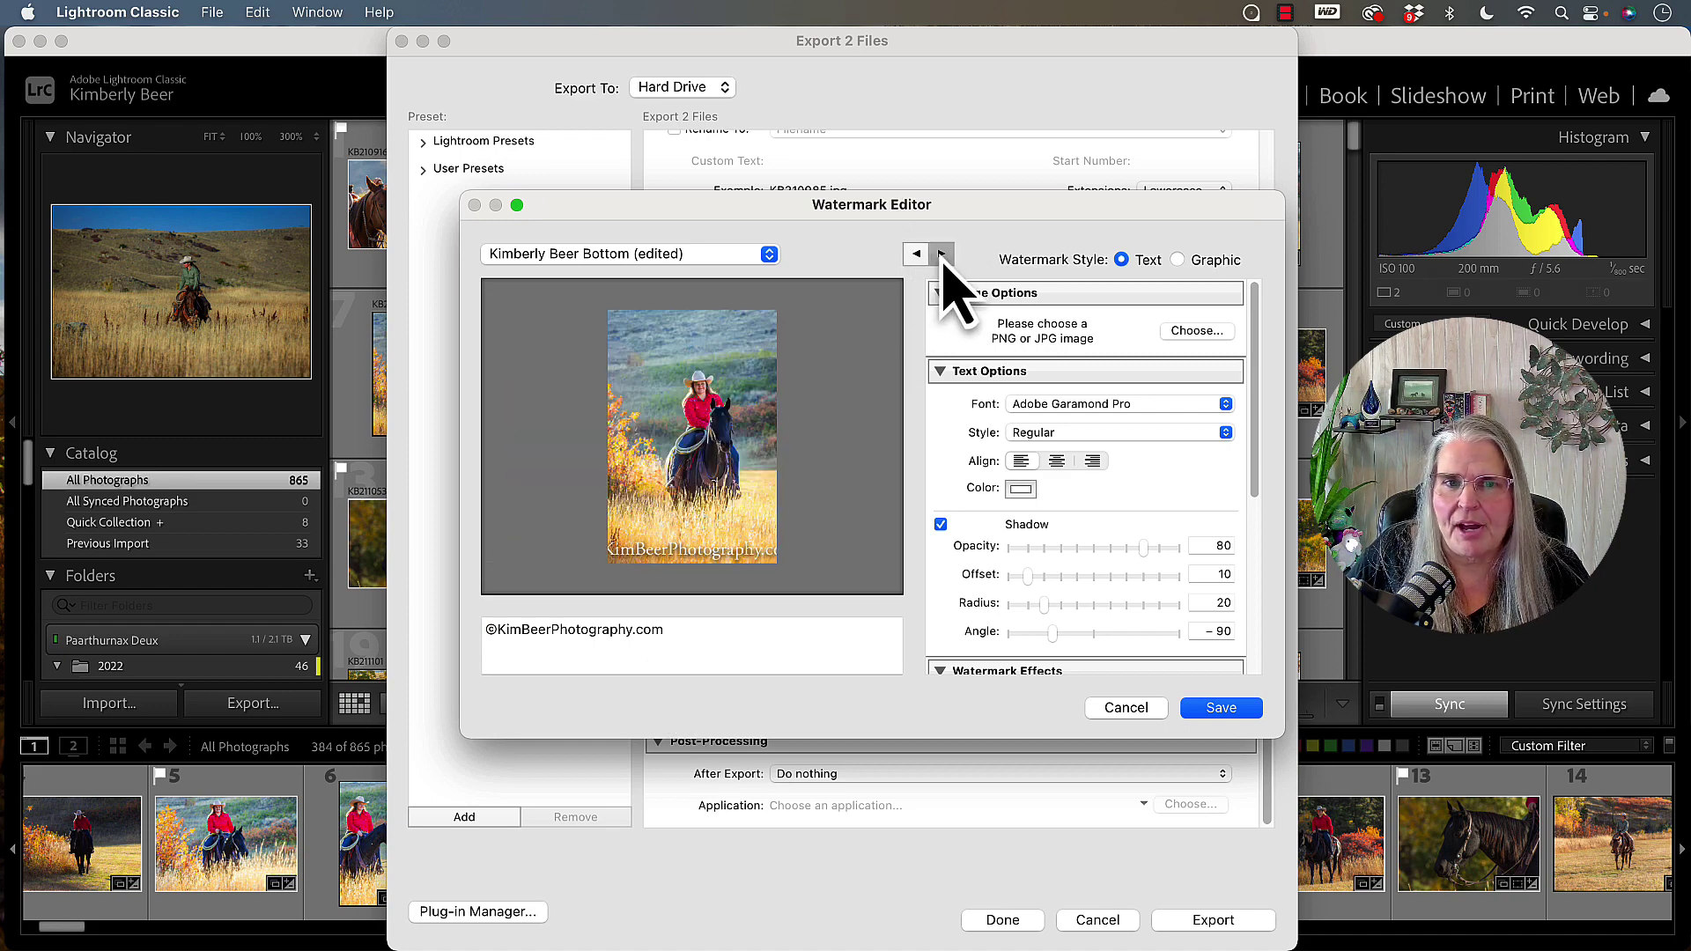
{"action": "left_click", "coordinate": [940, 256]}
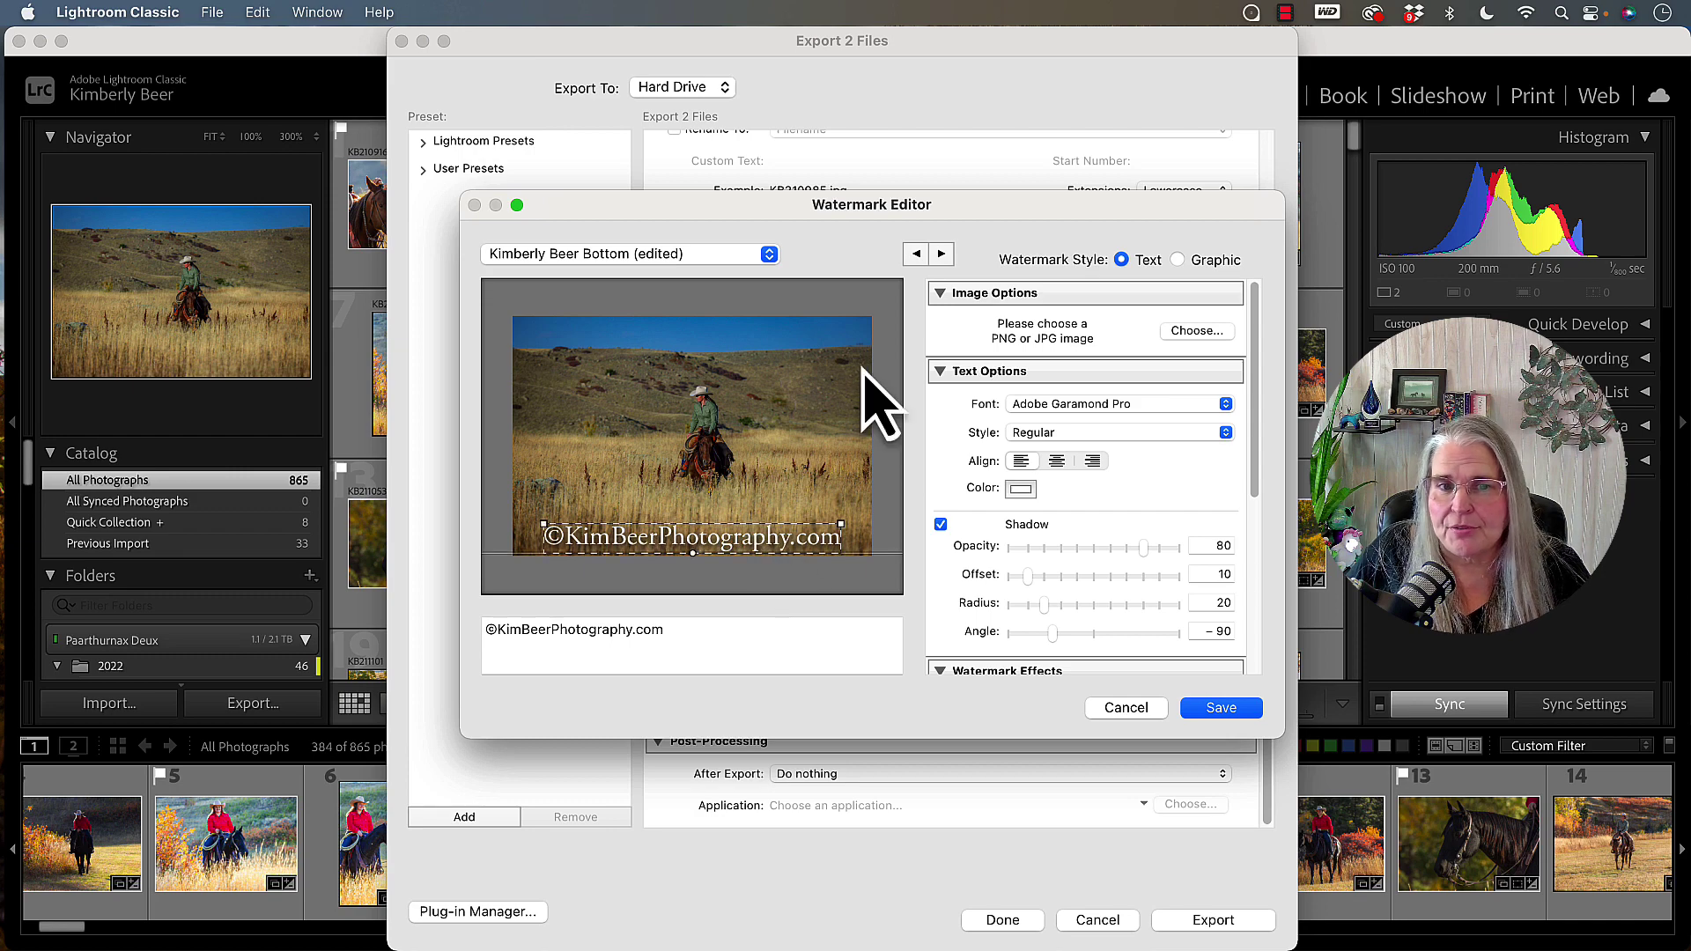
{"action": "left_click", "coordinate": [915, 254]}
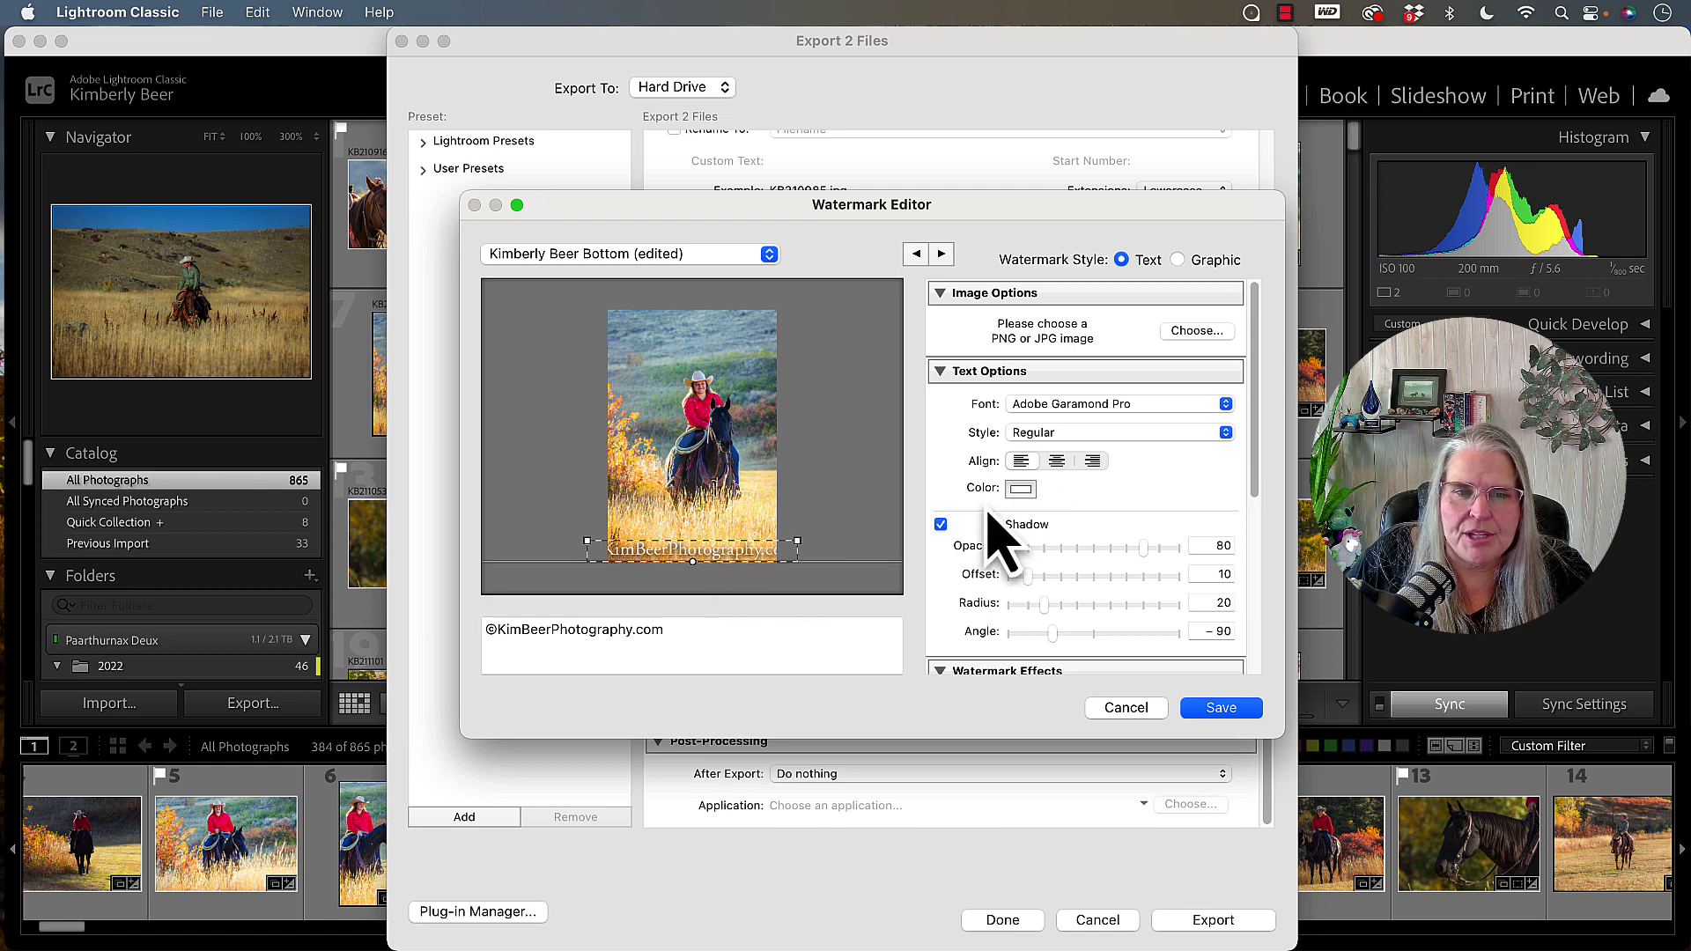
Centre-align the watermark text and lower the shadow opacity to 49
{"action": "left_click", "coordinate": [1058, 461]}
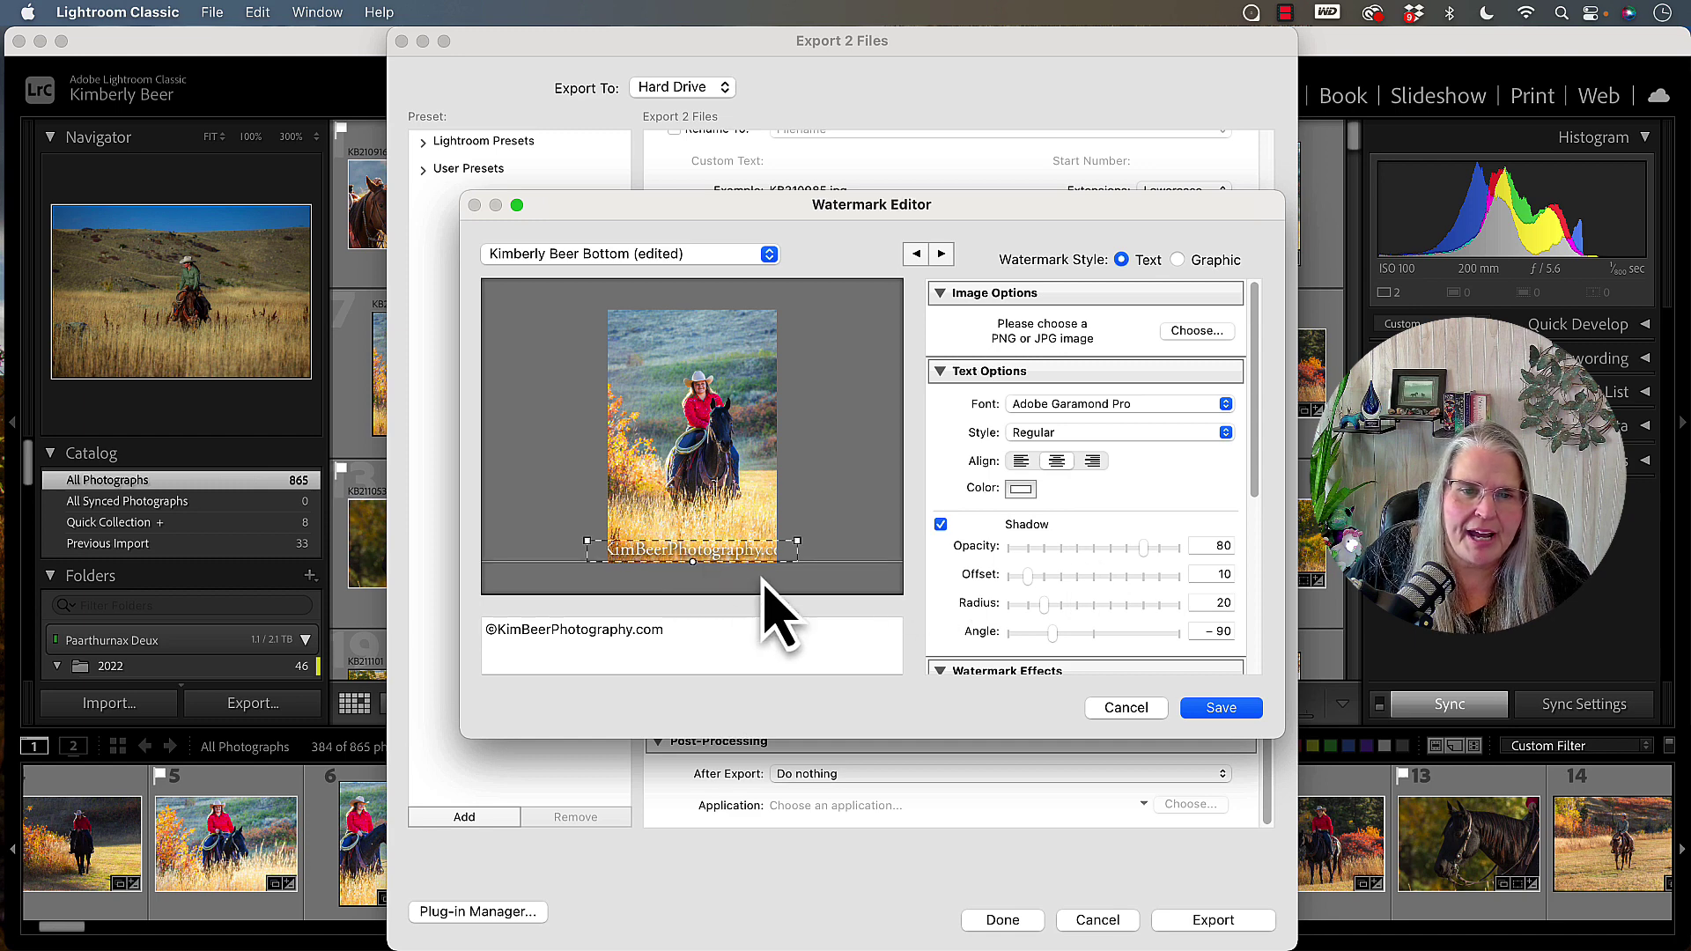
{"action": "left_click_drag", "start_coordinate": [1143, 548], "coordinate": [1017, 618]}
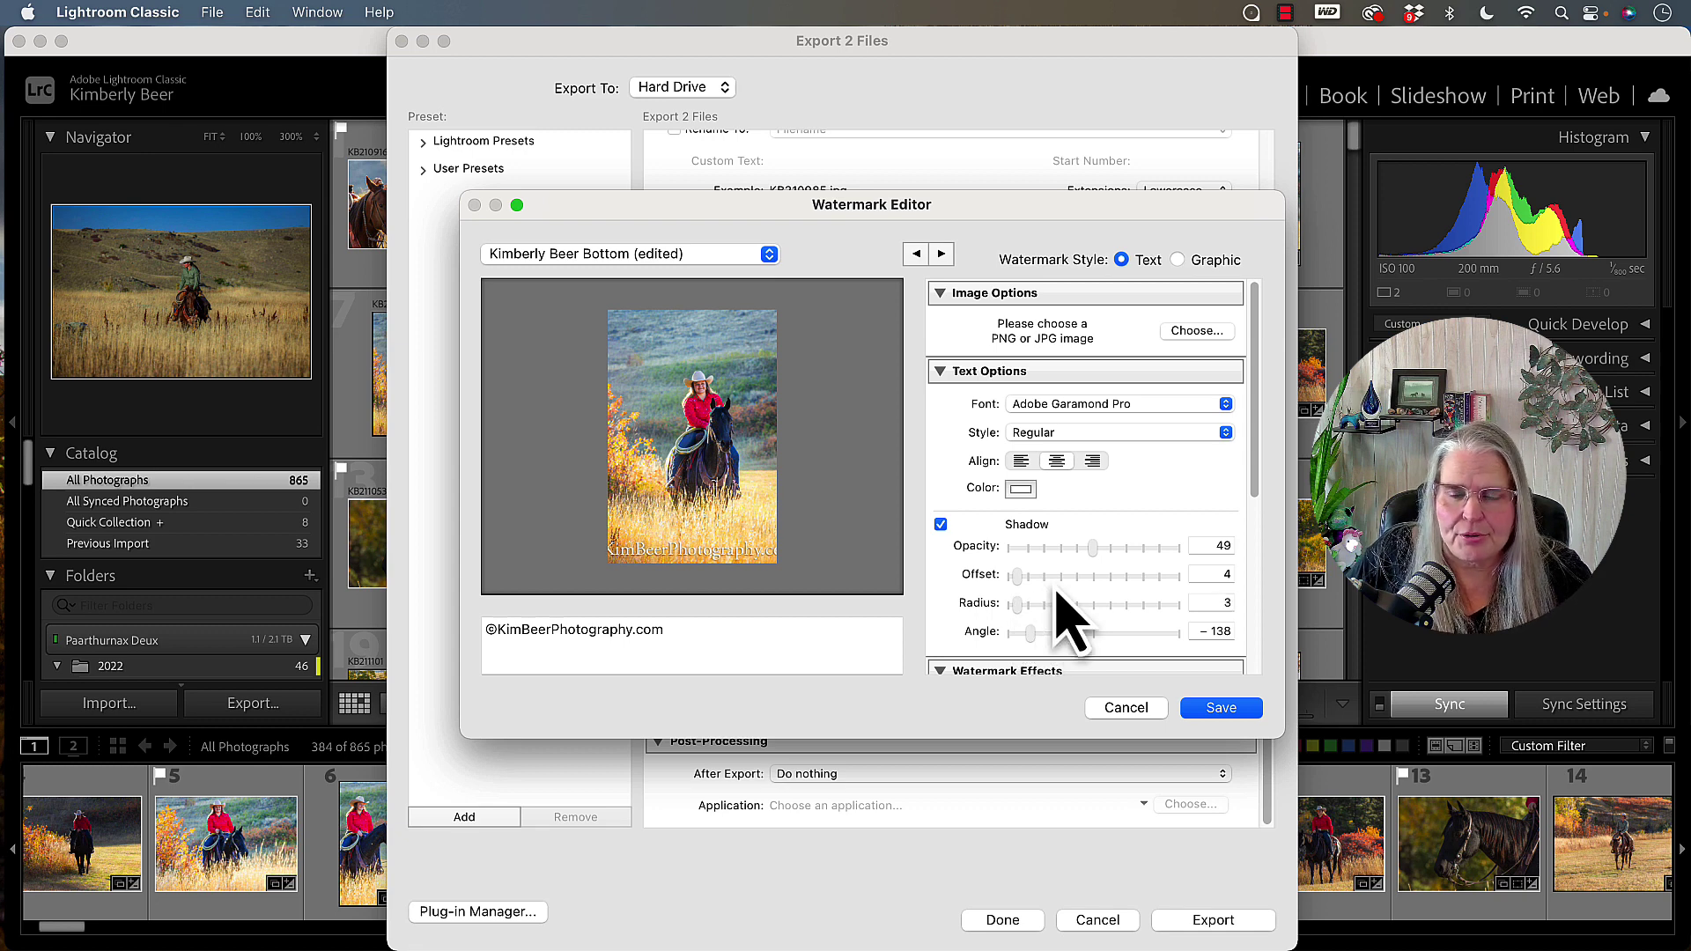
Test a lower watermark opacity under Watermark Effects, keeping it at 100
{"action": "scroll", "coordinate": [1068, 612], "scroll_direction": "down", "scroll_amount": 8}
{"action": "scroll", "coordinate": [1066, 607], "scroll_direction": "up", "scroll_amount": 2}
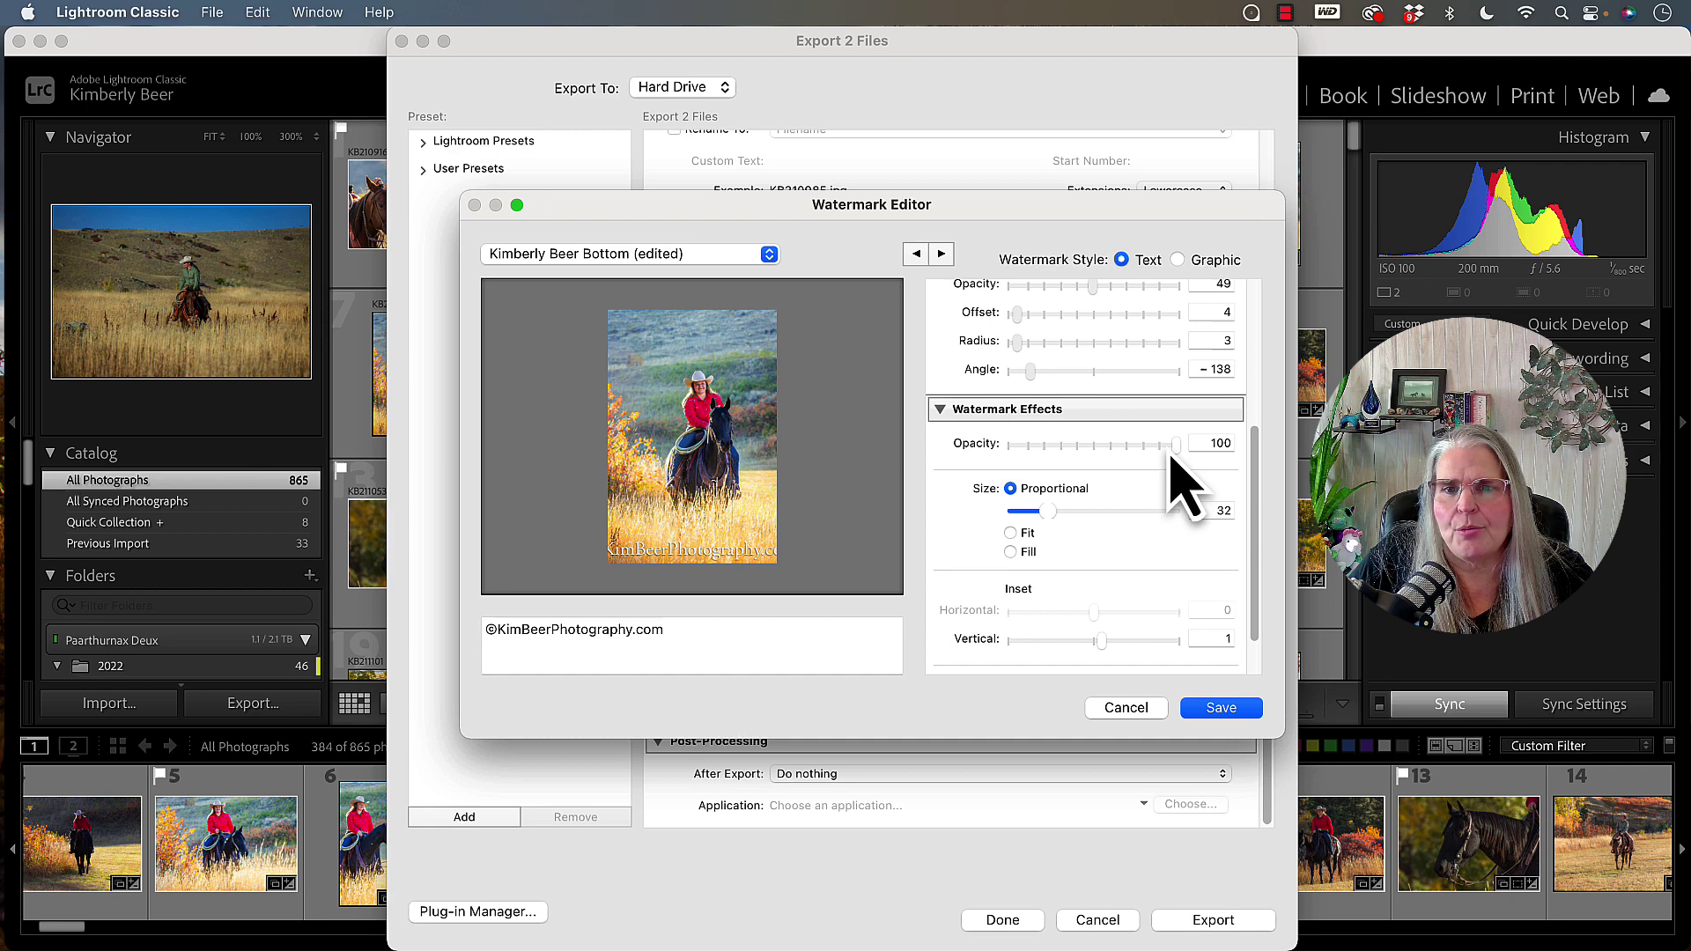
{"action": "scroll", "coordinate": [995, 509], "scroll_direction": "up", "scroll_amount": 2}
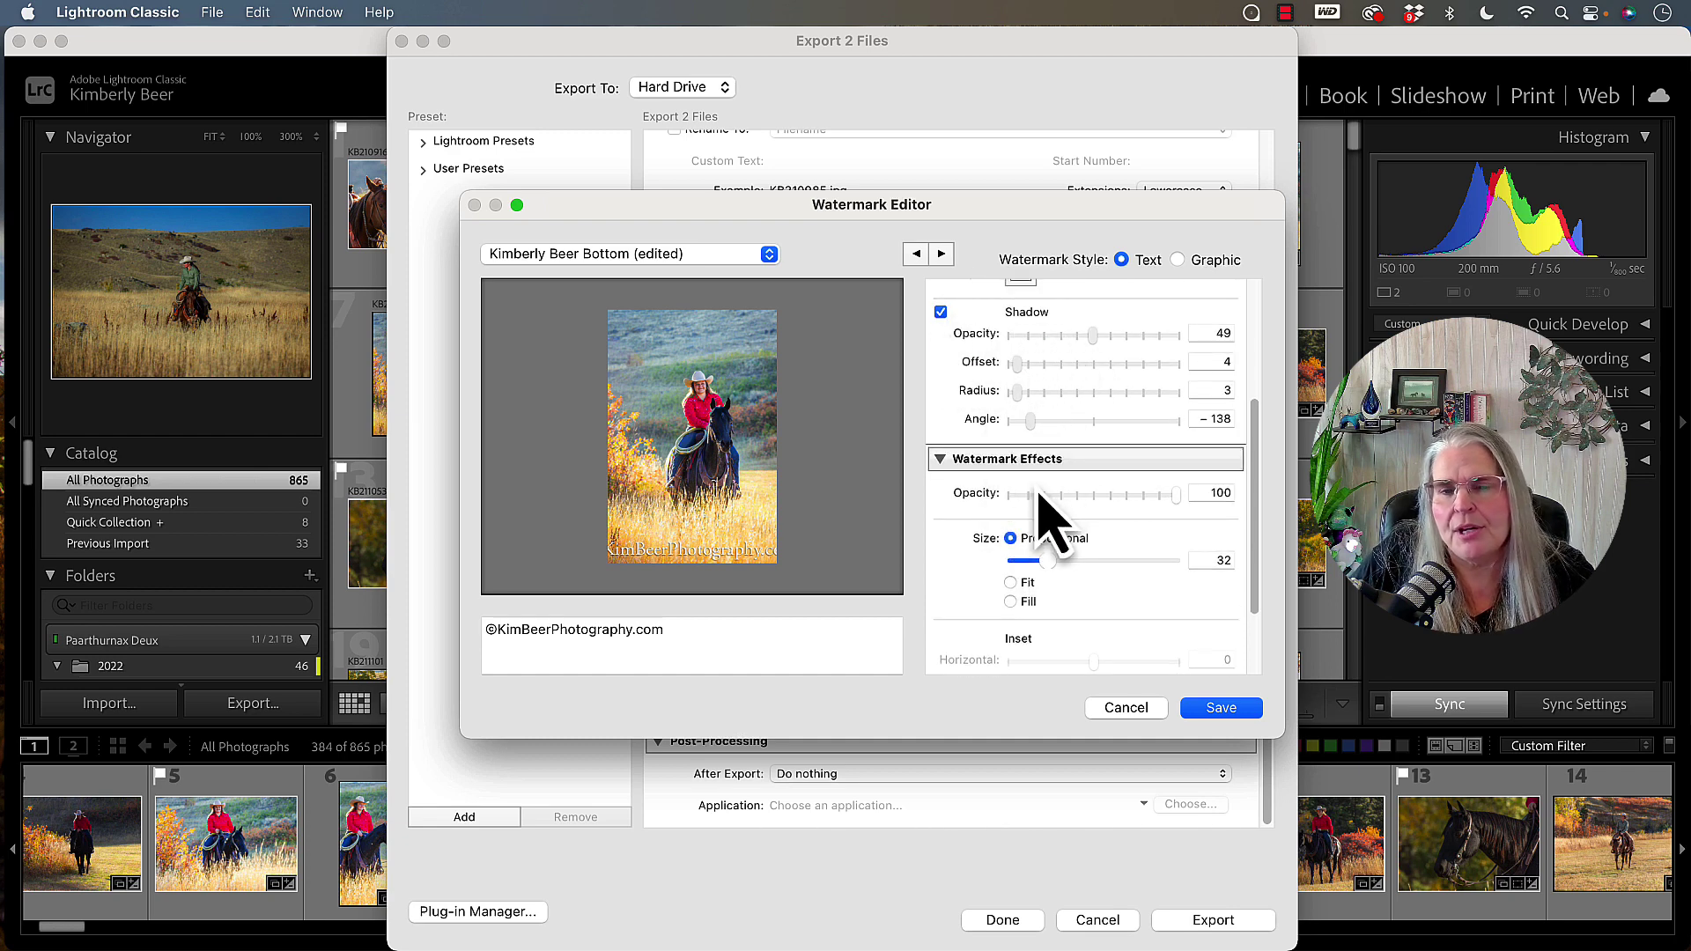
{"action": "scroll", "coordinate": [1045, 506], "scroll_direction": "down", "scroll_amount": 3}
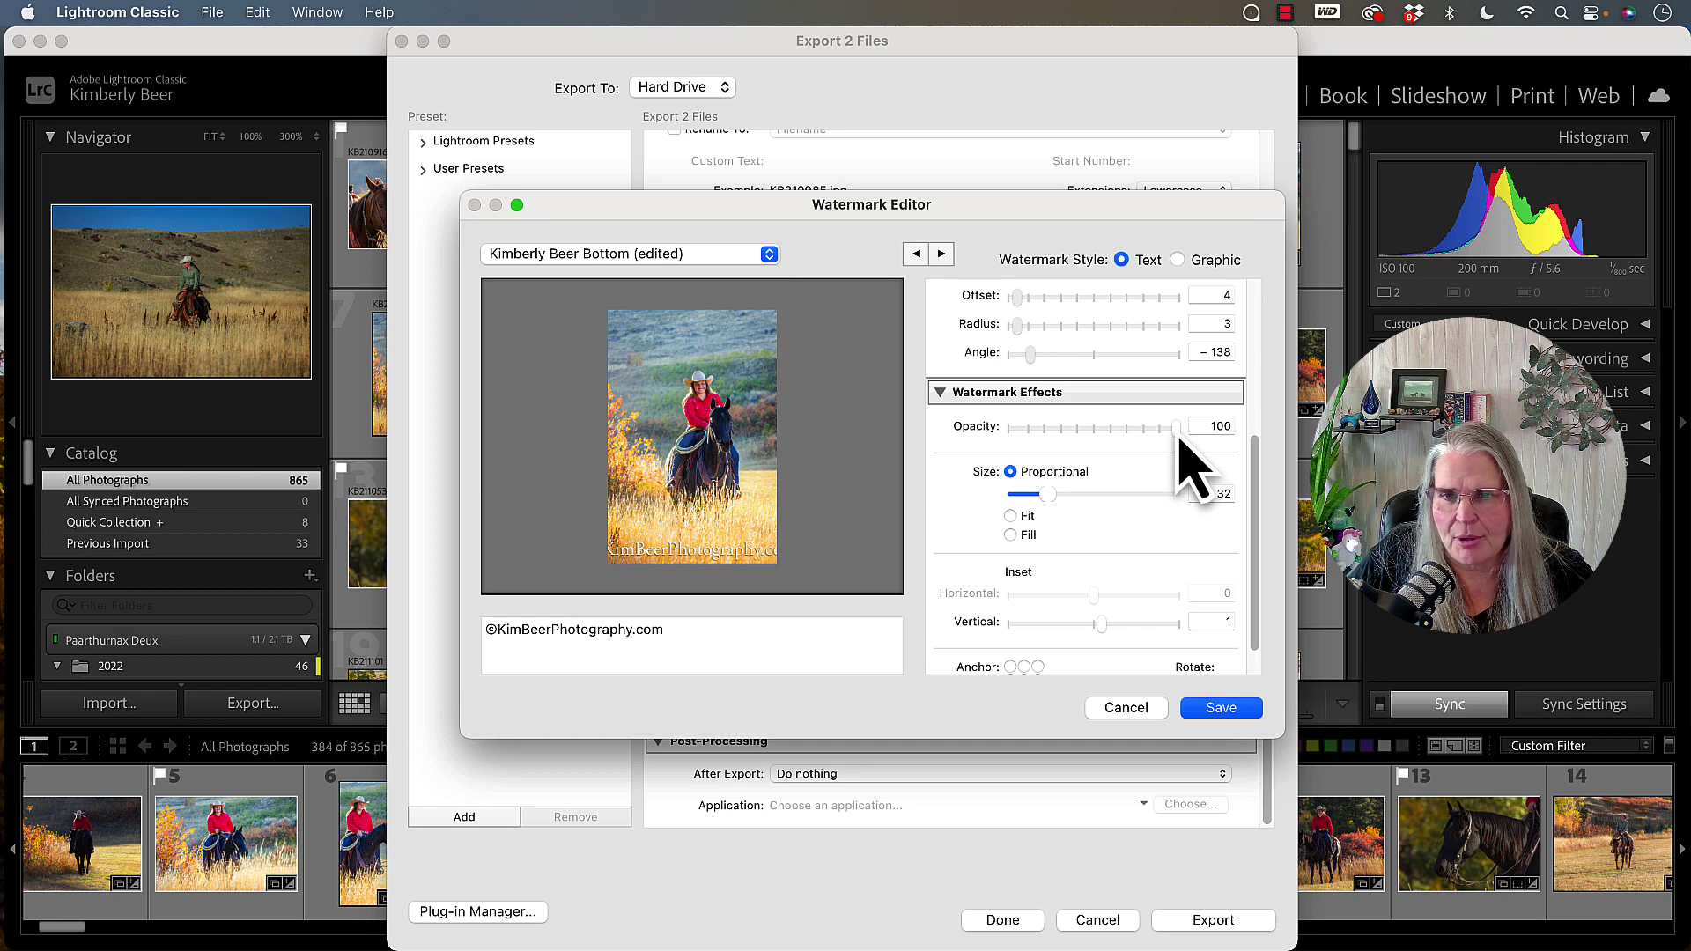
{"action": "left_click_drag", "start_coordinate": [1178, 438], "coordinate": [1238, 422]}
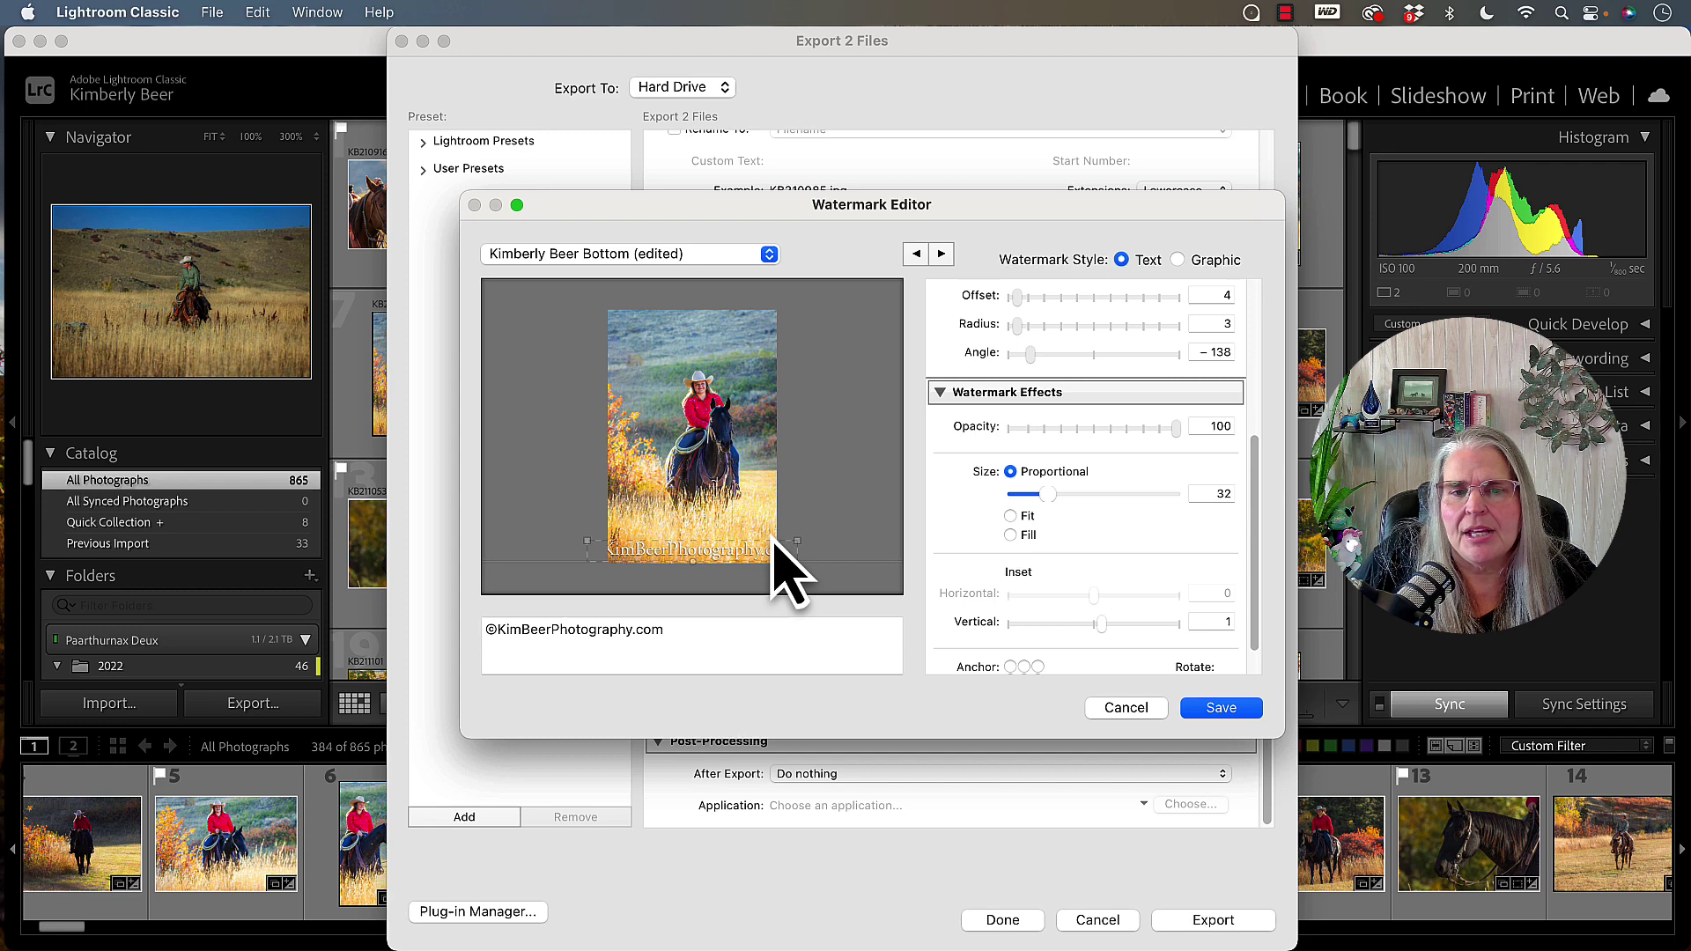
Size the watermark to Fit, checking both photos and trying Fill before returning to Fit
{"action": "mouse_move", "coordinate": [725, 557]}
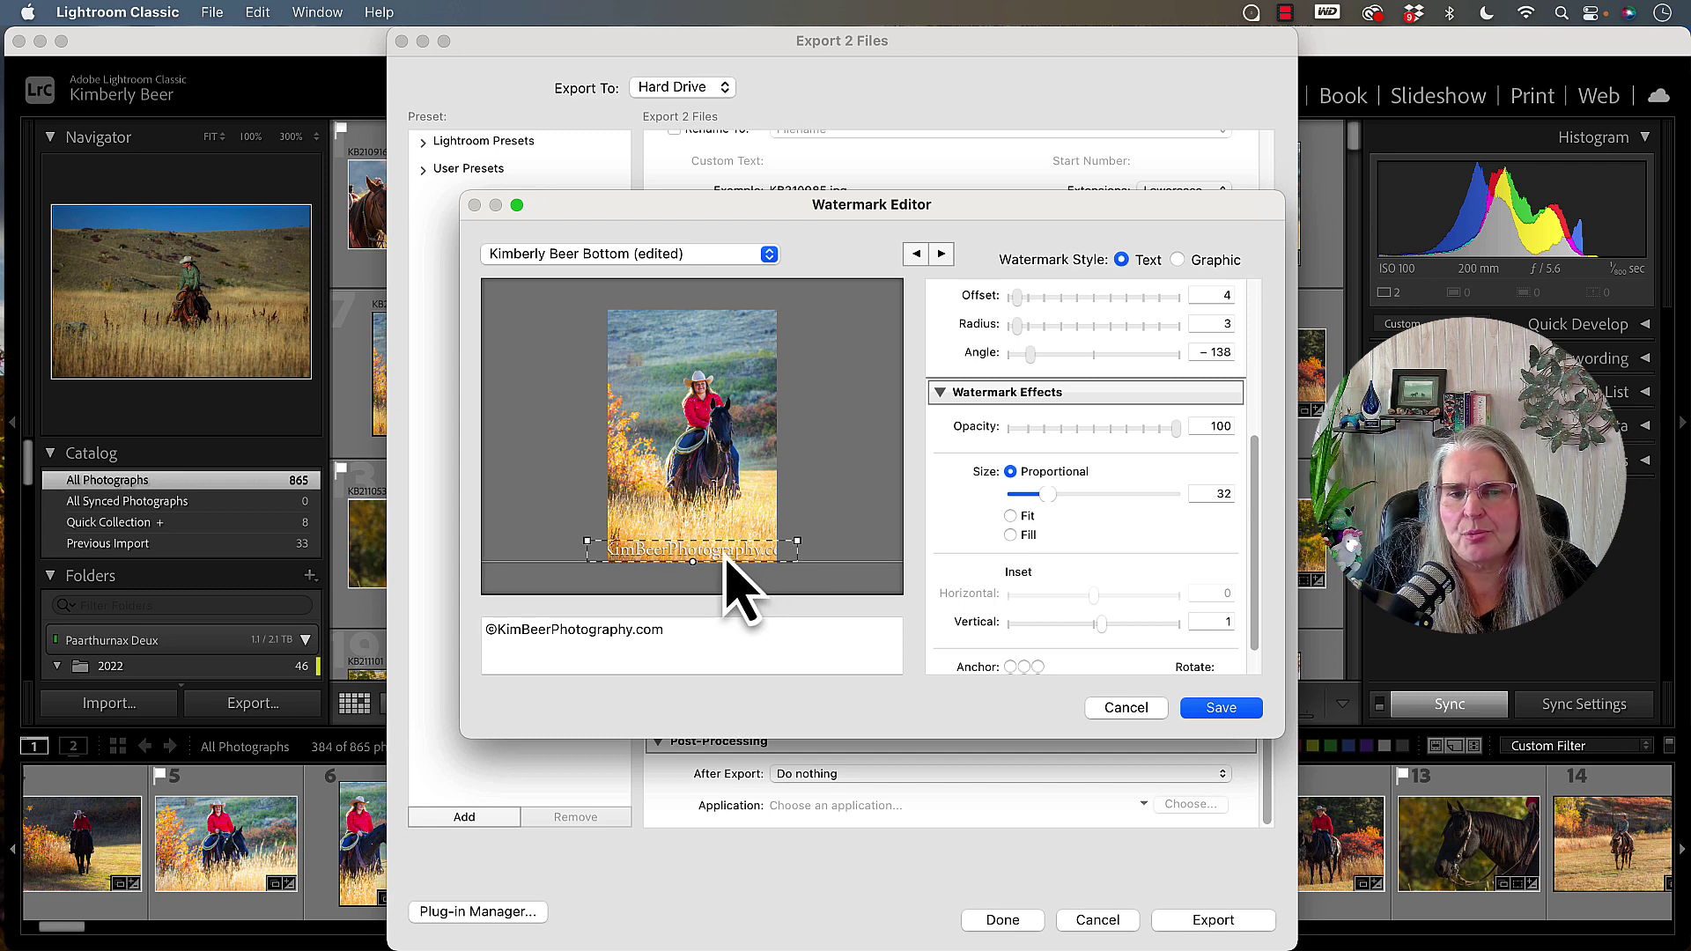
{"action": "left_click", "coordinate": [1010, 516]}
{"action": "mouse_move", "coordinate": [646, 568]}
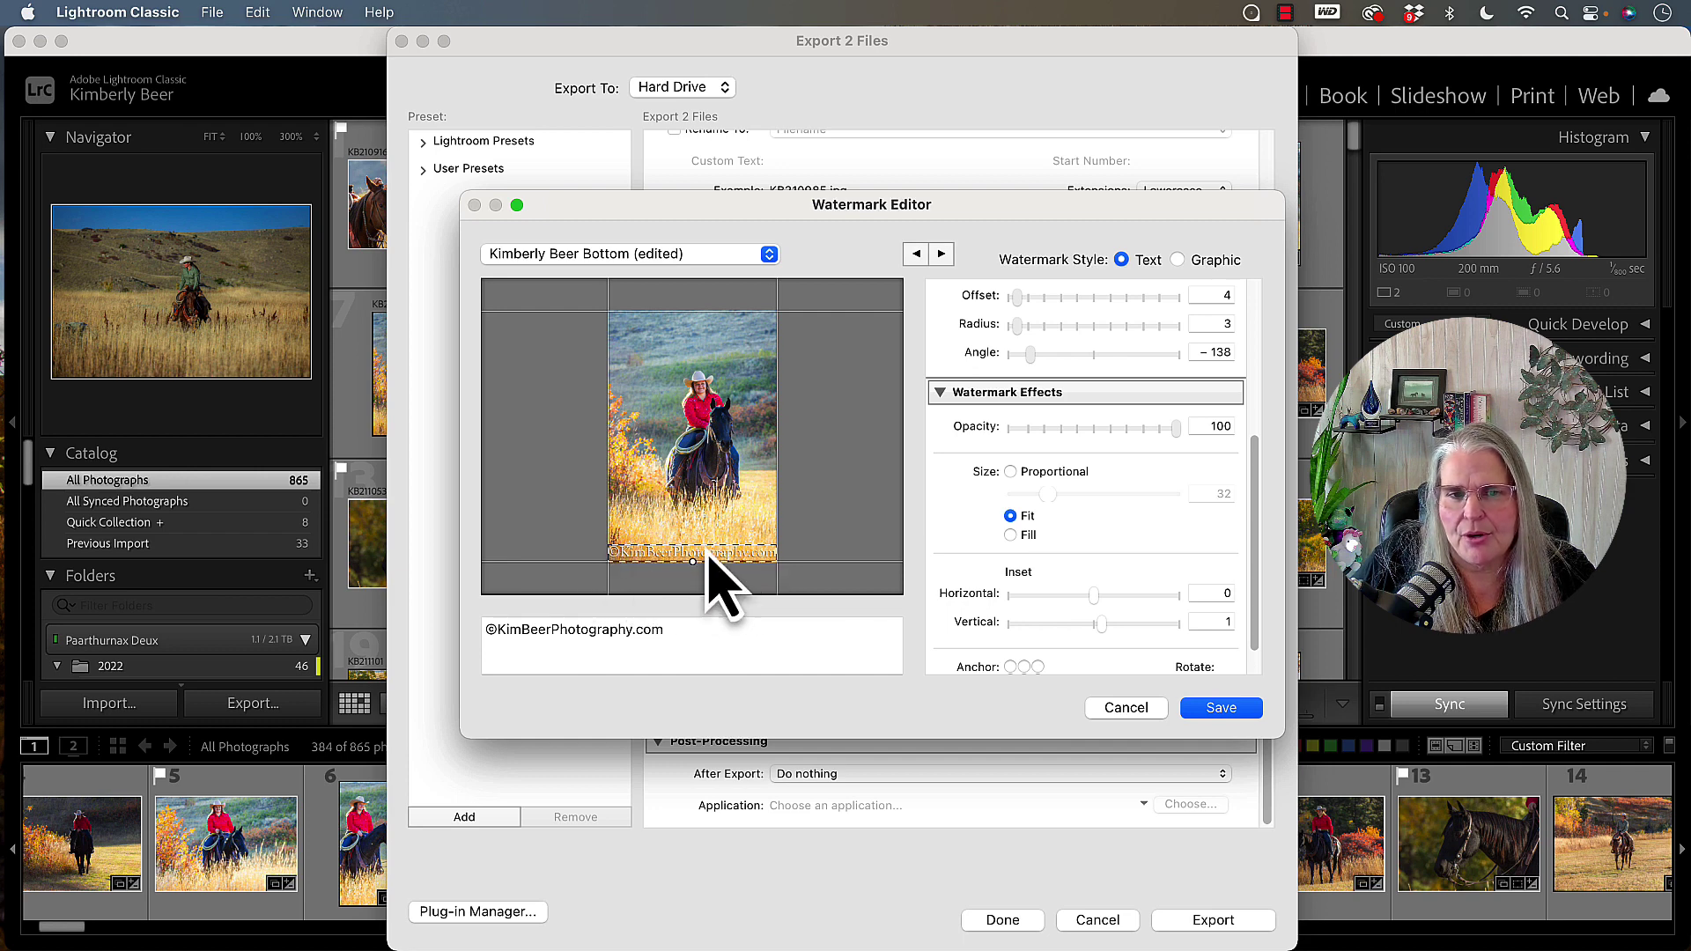
{"action": "left_click", "coordinate": [941, 255]}
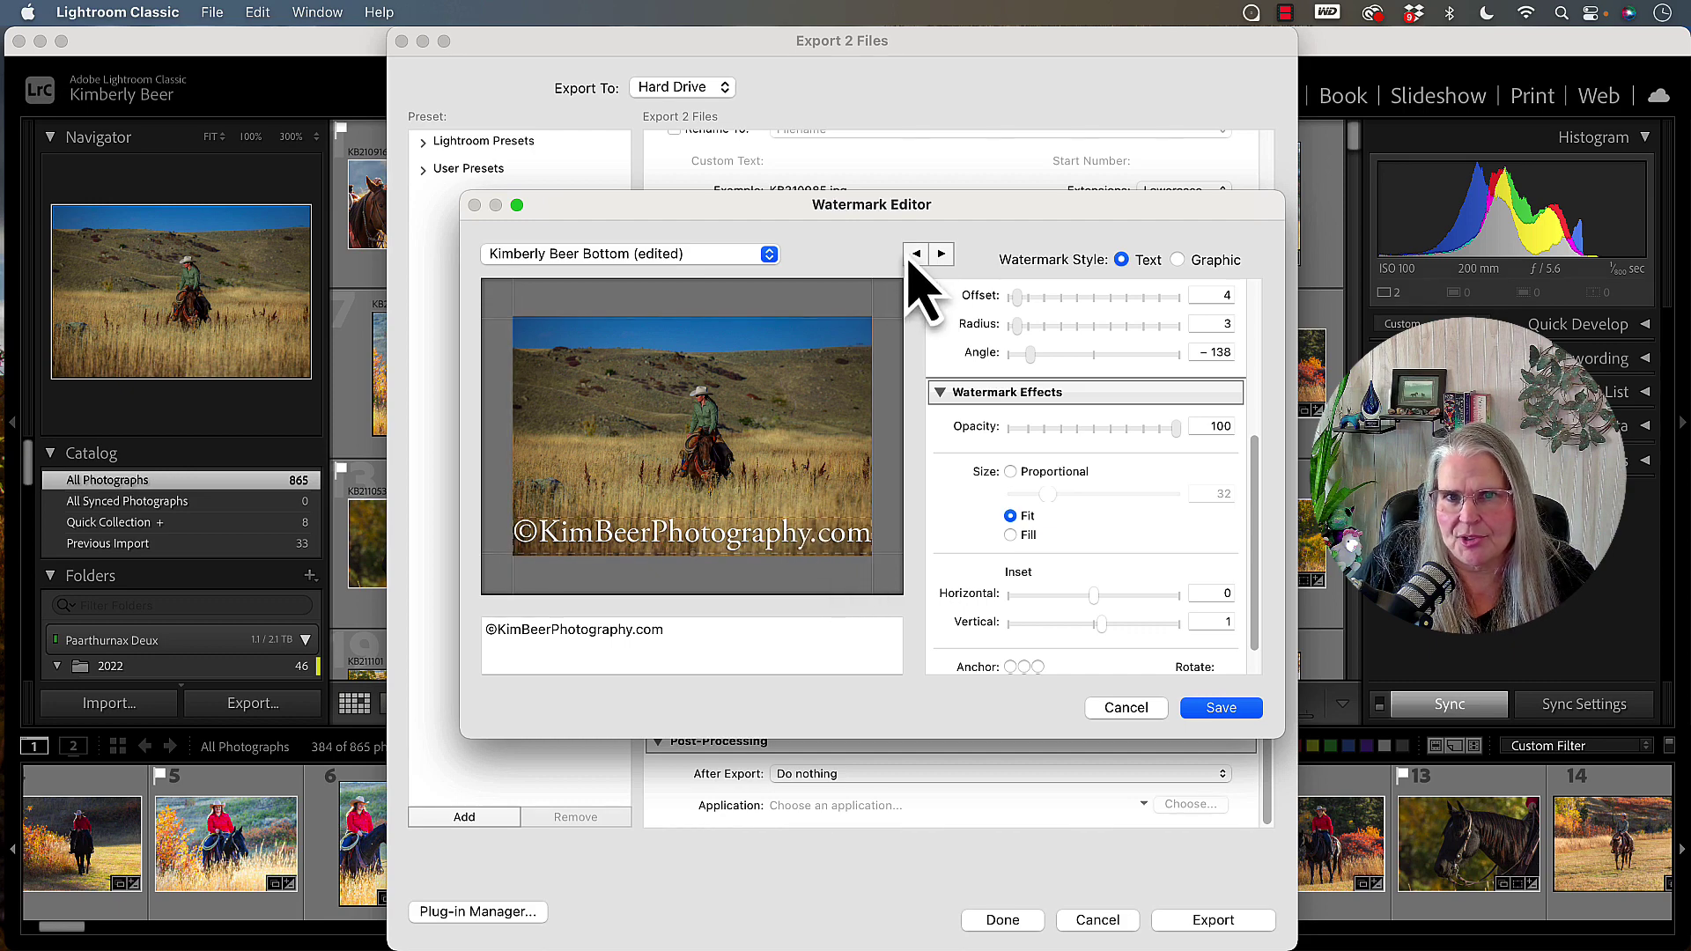
{"action": "left_click", "coordinate": [942, 255]}
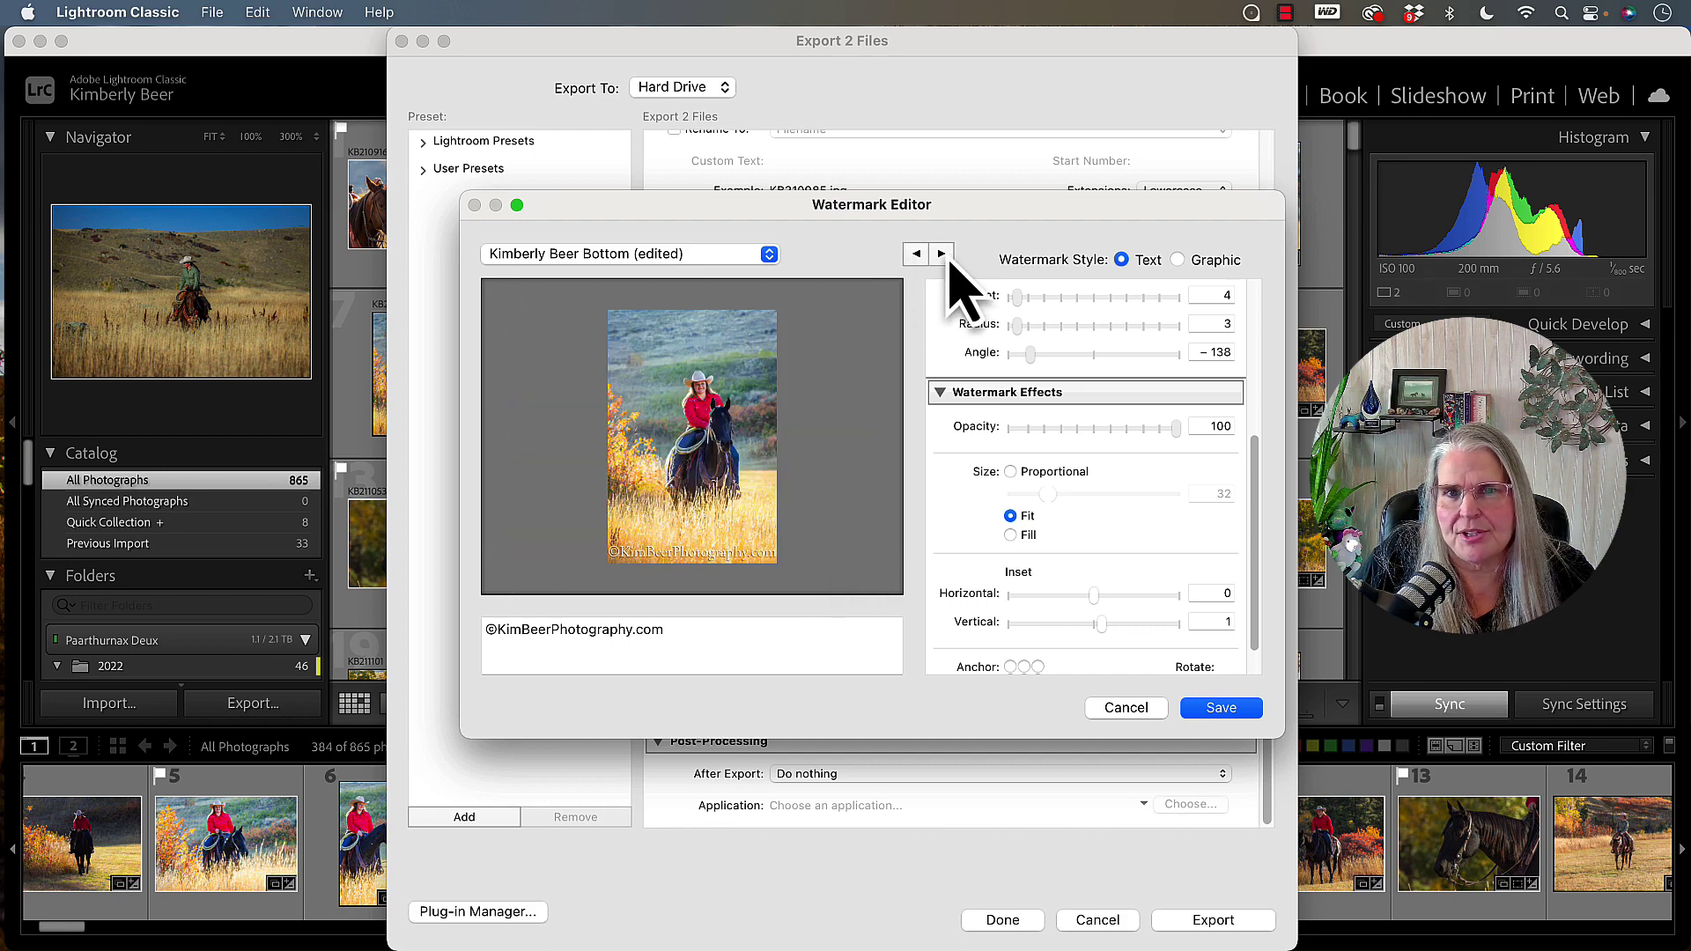
{"action": "left_click", "coordinate": [1010, 535]}
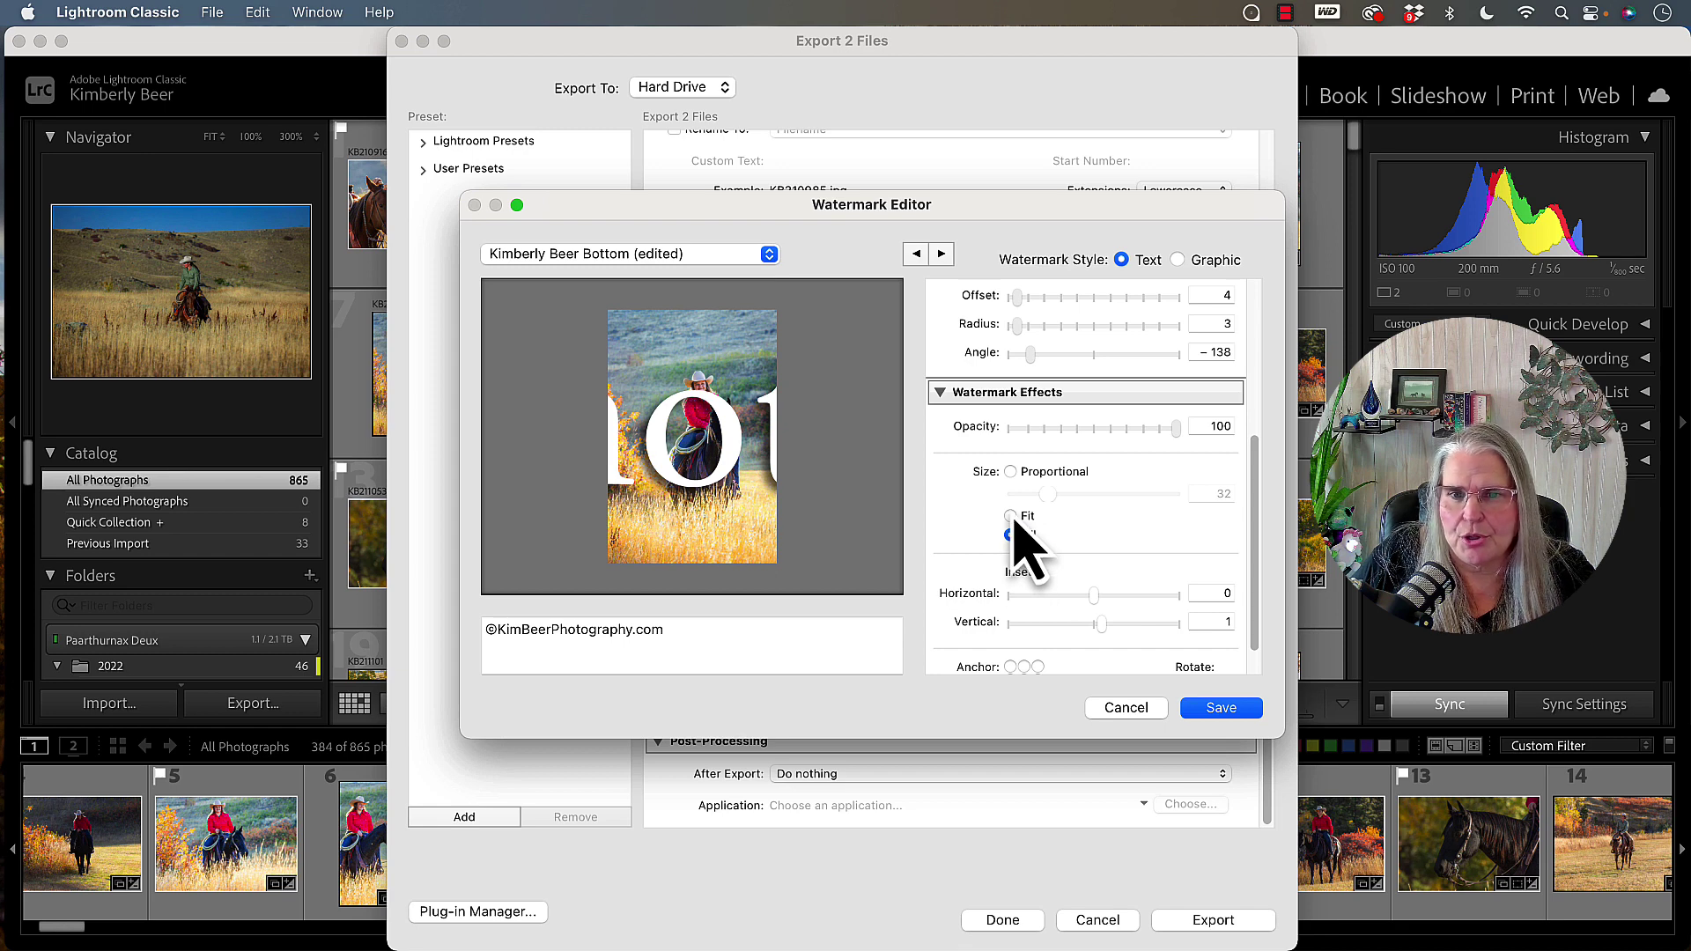
{"action": "left_click", "coordinate": [1011, 516]}
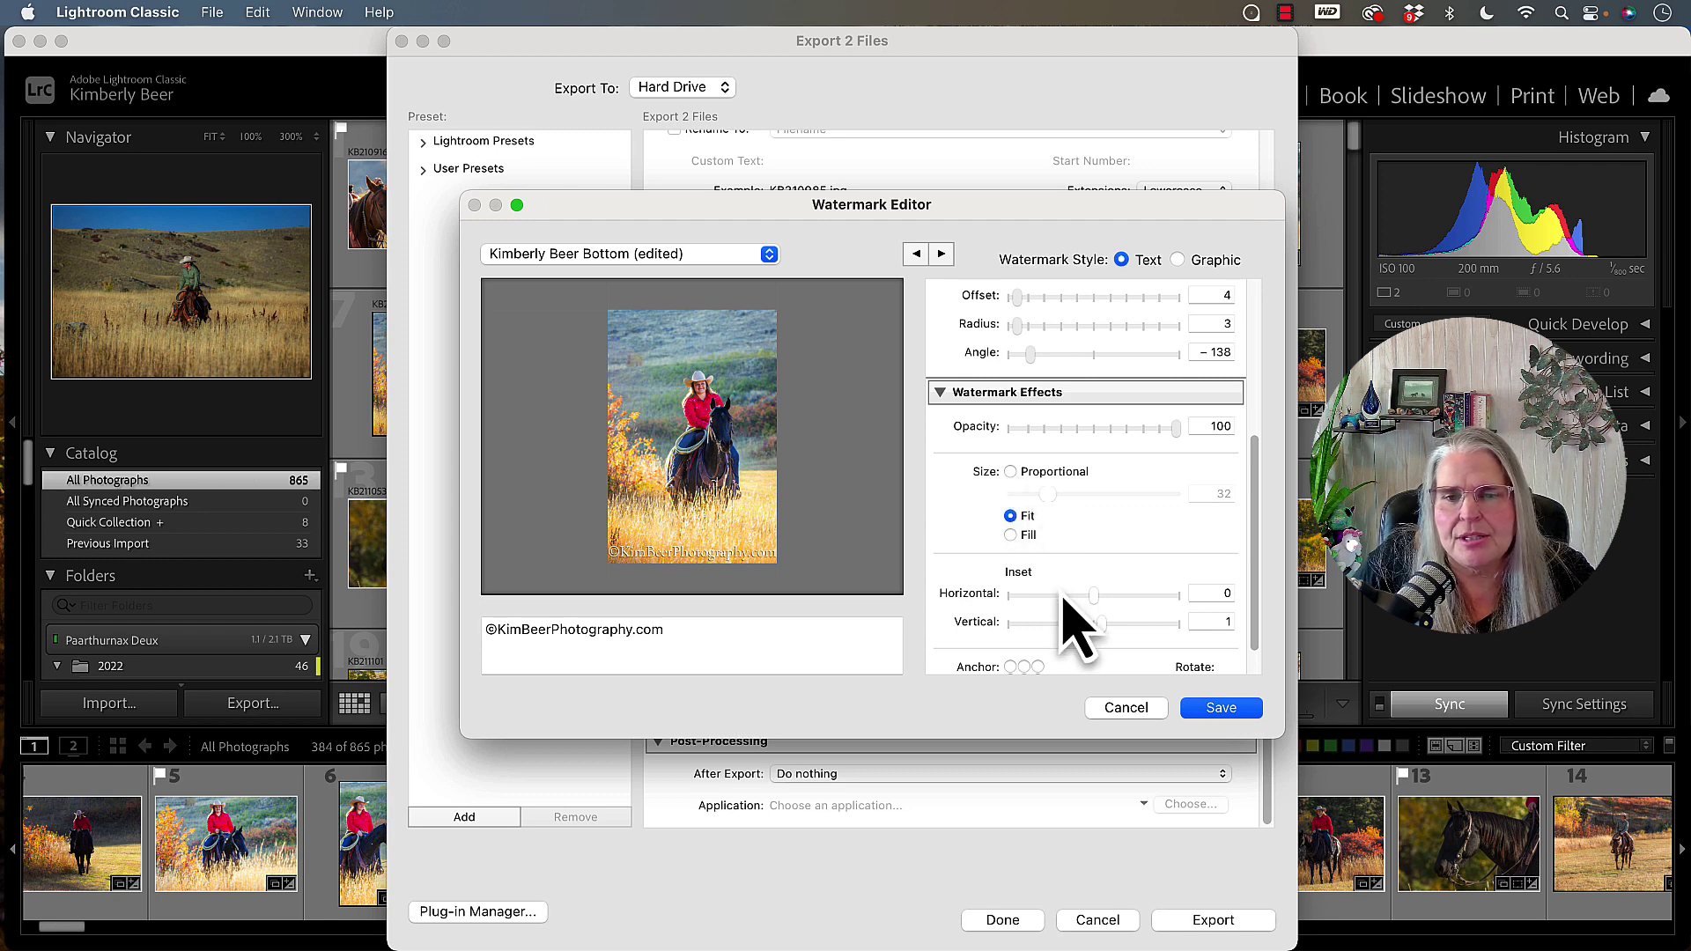
Inset the watermark 4 from the horizontal and vertical edges, checking both photos
{"action": "scroll", "coordinate": [1044, 572], "scroll_direction": "down", "scroll_amount": 2}
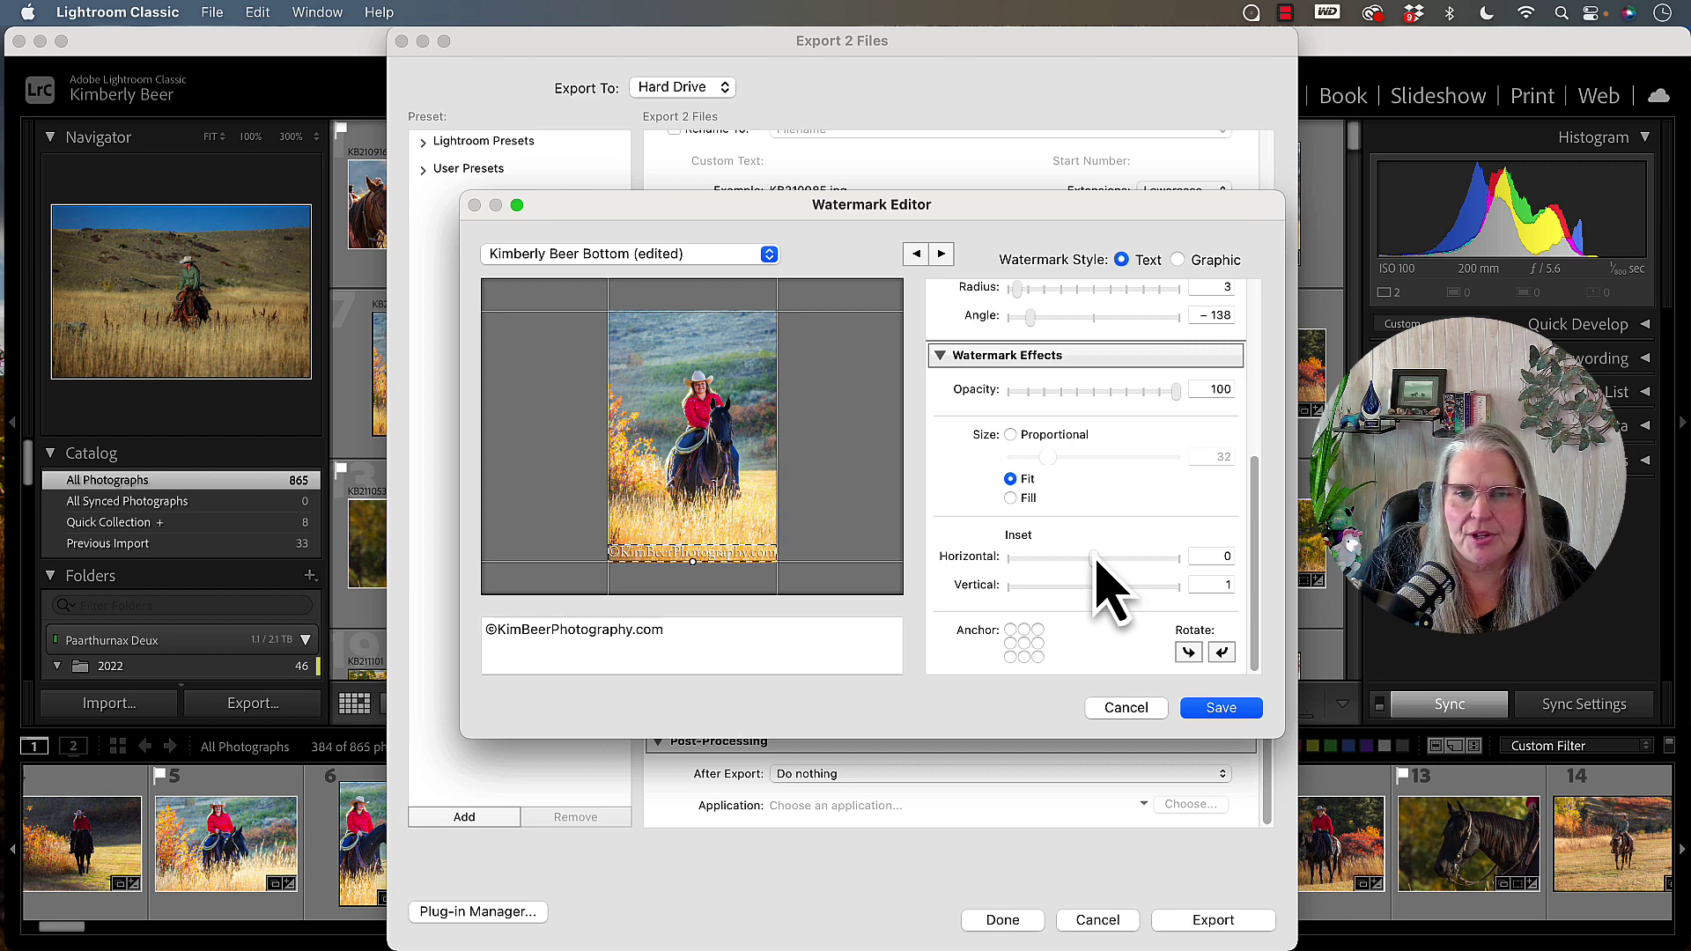
{"action": "left_click_drag", "start_coordinate": [1096, 557], "coordinate": [1124, 585]}
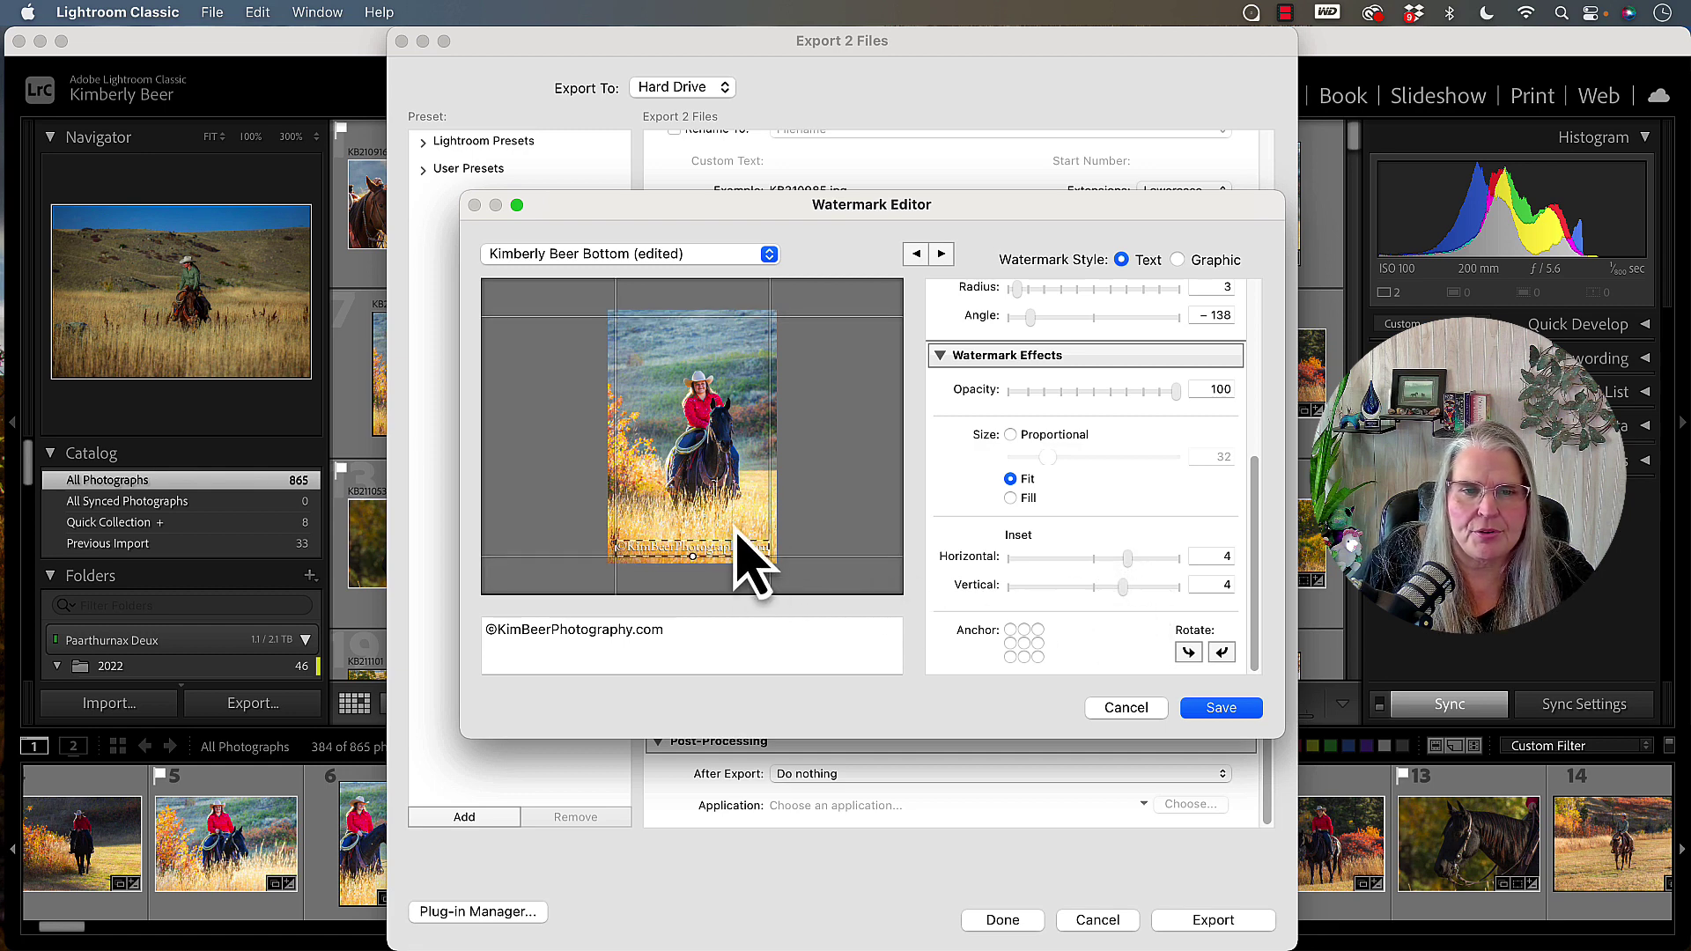
{"action": "left_click", "coordinate": [940, 254]}
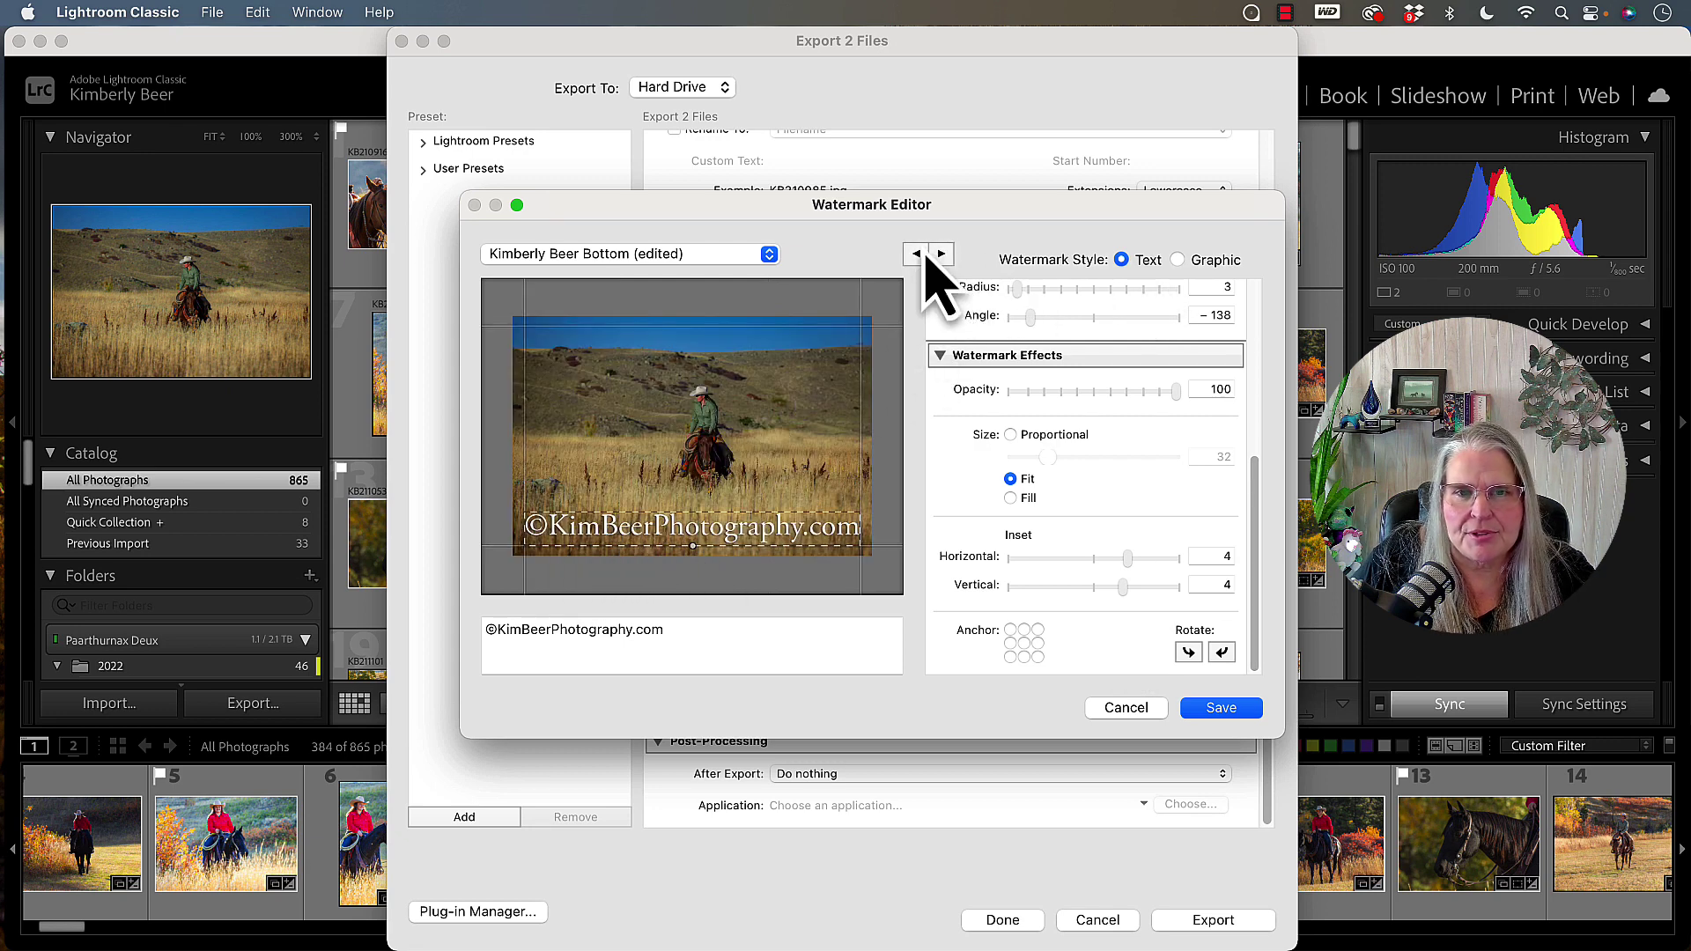
{"action": "left_click", "coordinate": [916, 254]}
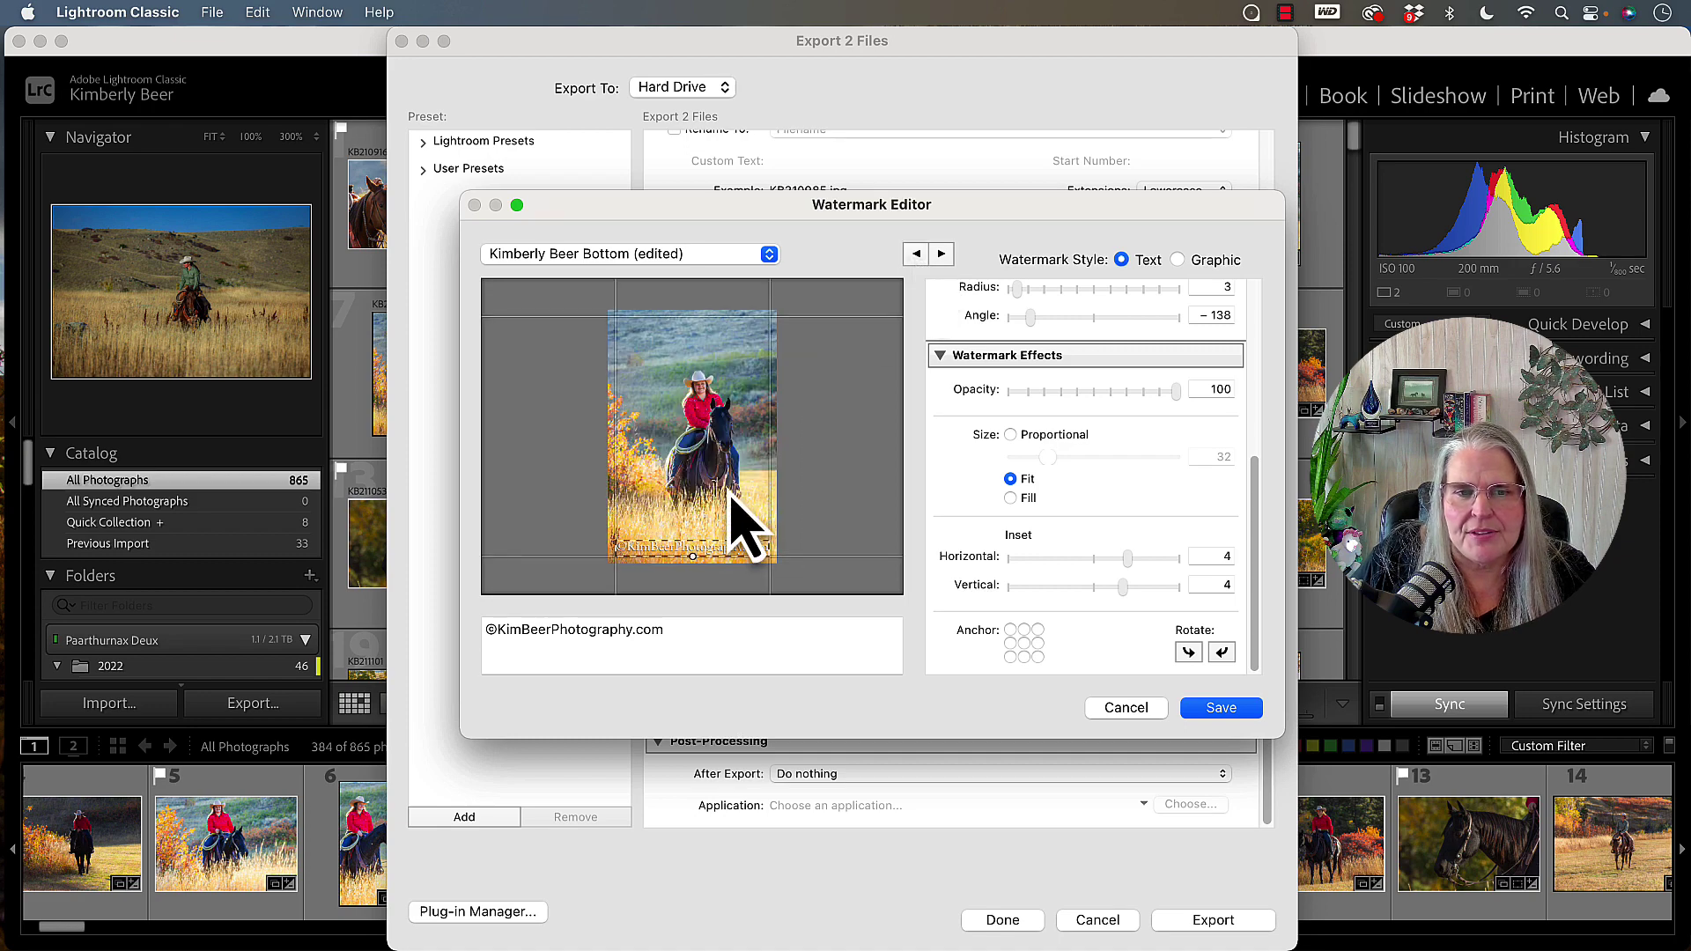
Anchor the watermark at bottom centre, recheck the landscape photo, and save the settings
{"action": "left_click", "coordinate": [1023, 656]}
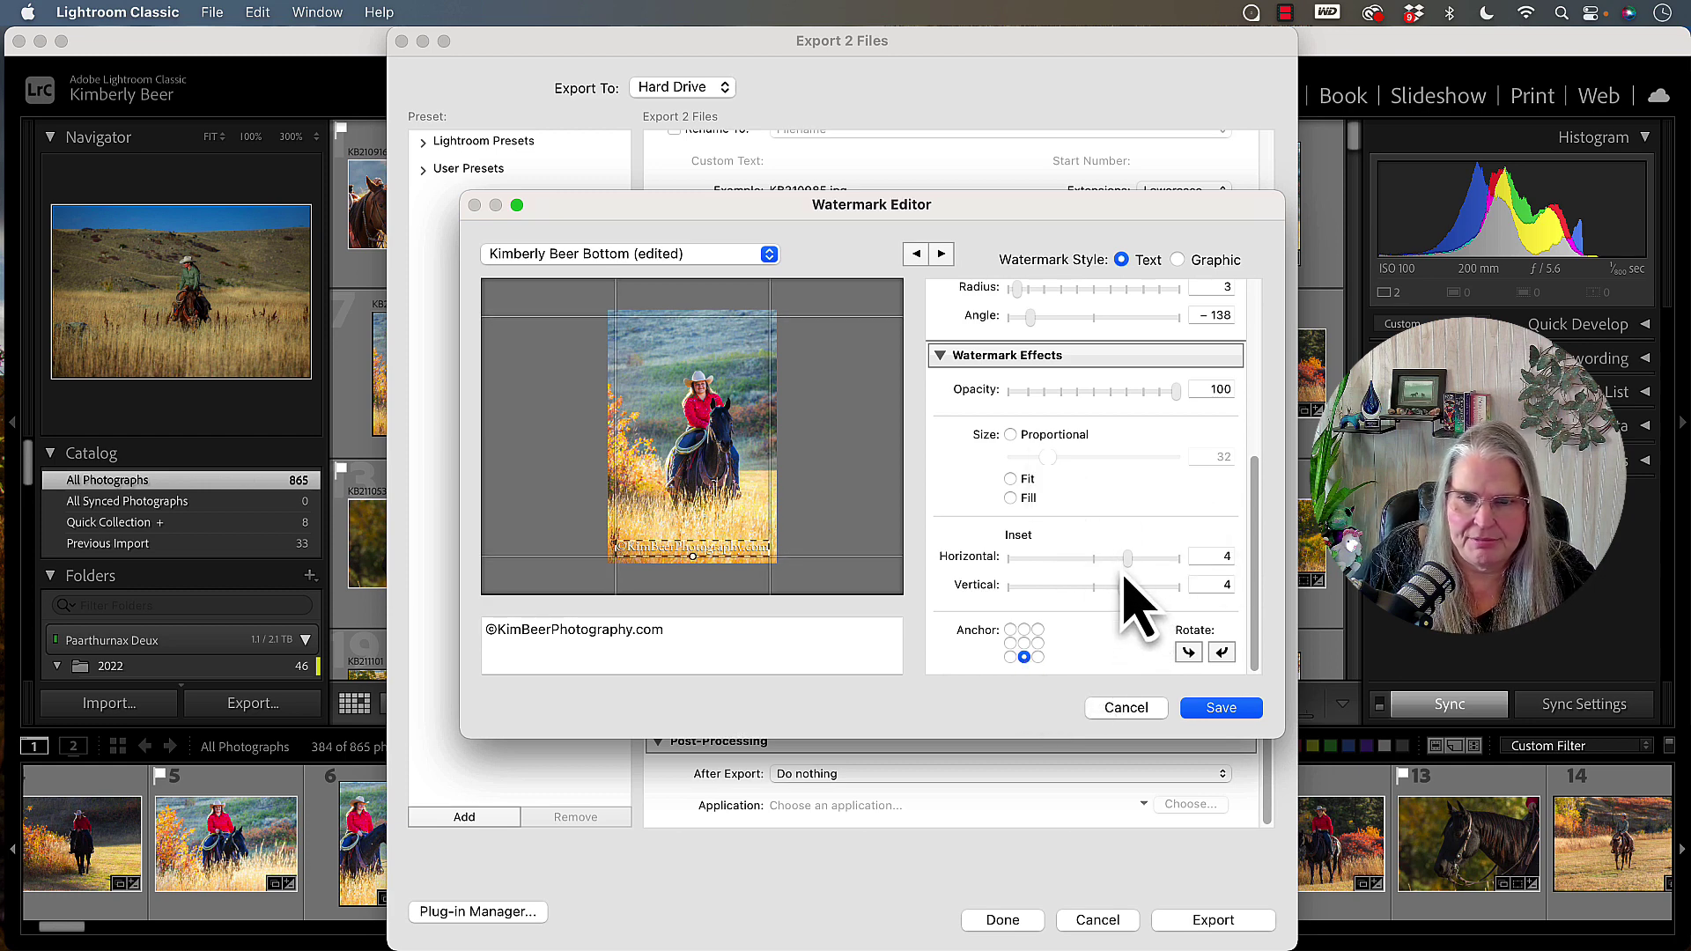
{"action": "scroll", "coordinate": [1124, 574], "scroll_direction": "up", "scroll_amount": 5}
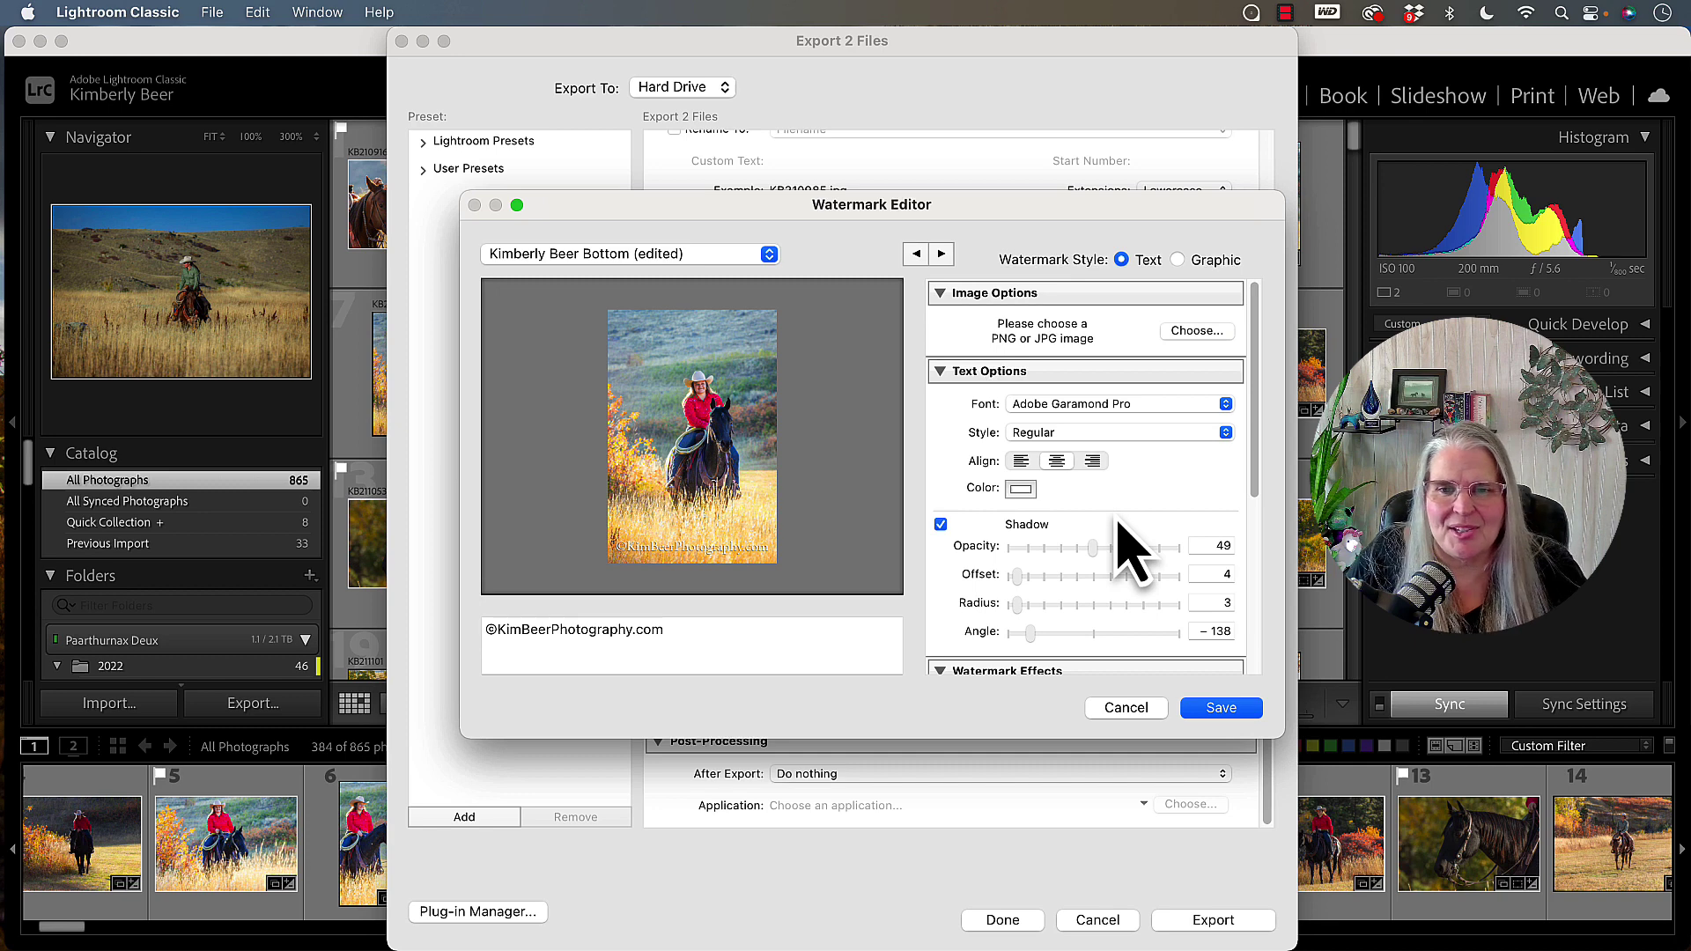
{"action": "scroll", "coordinate": [1127, 546], "scroll_direction": "down", "scroll_amount": 5}
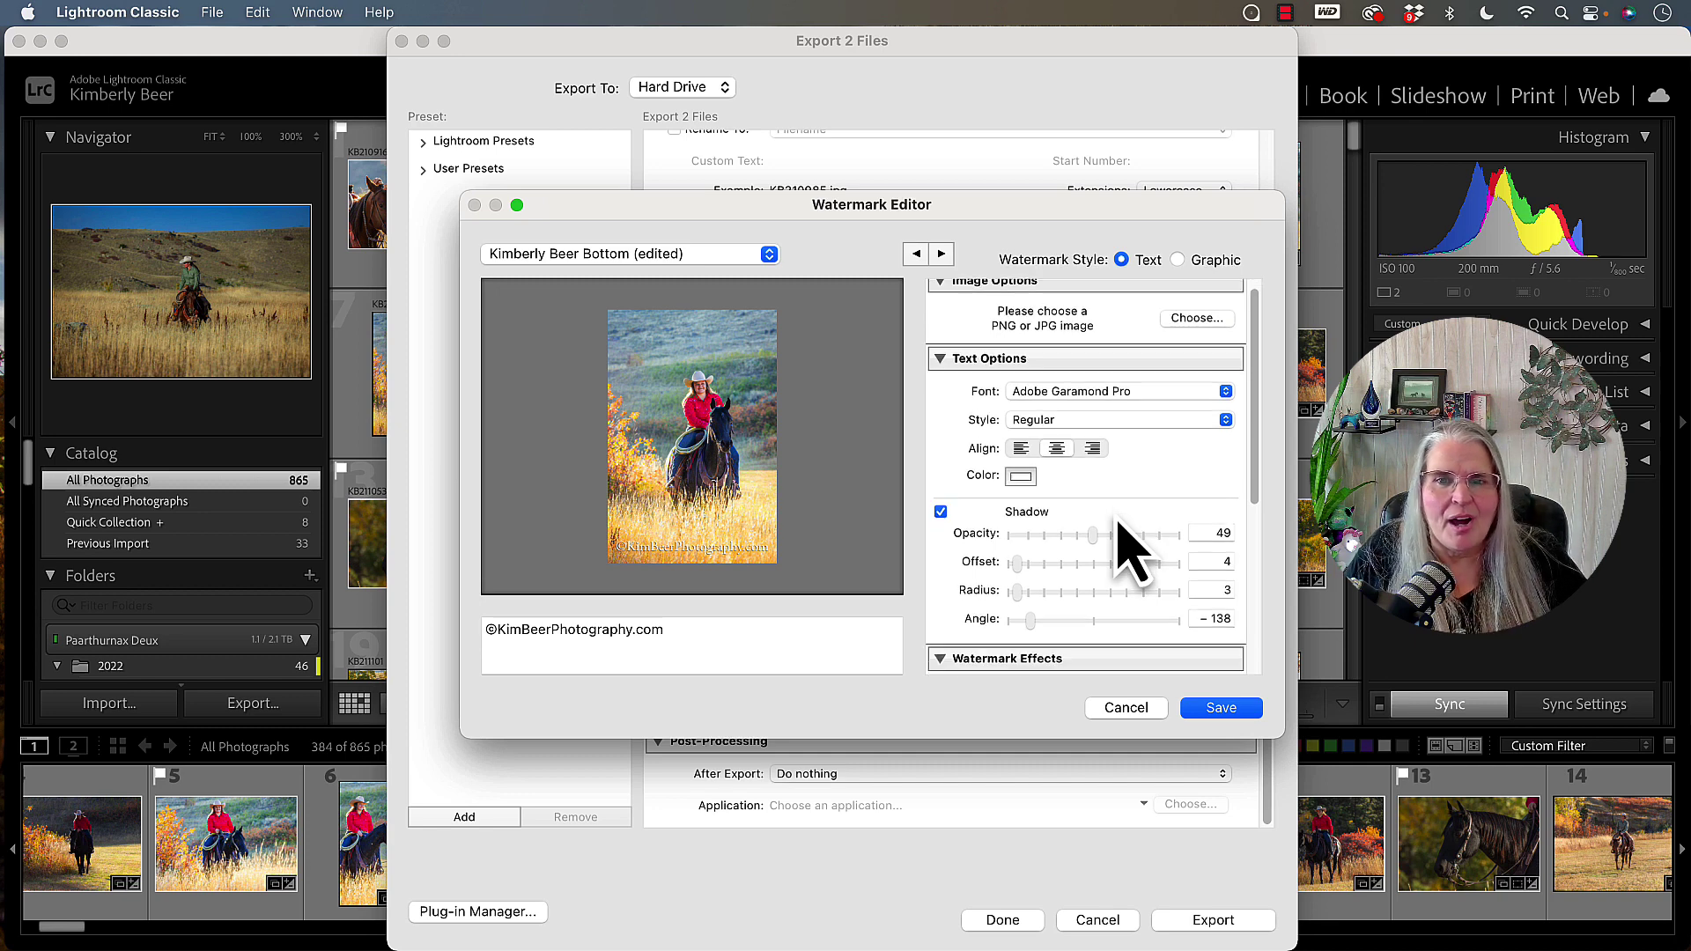
{"action": "left_click", "coordinate": [940, 253]}
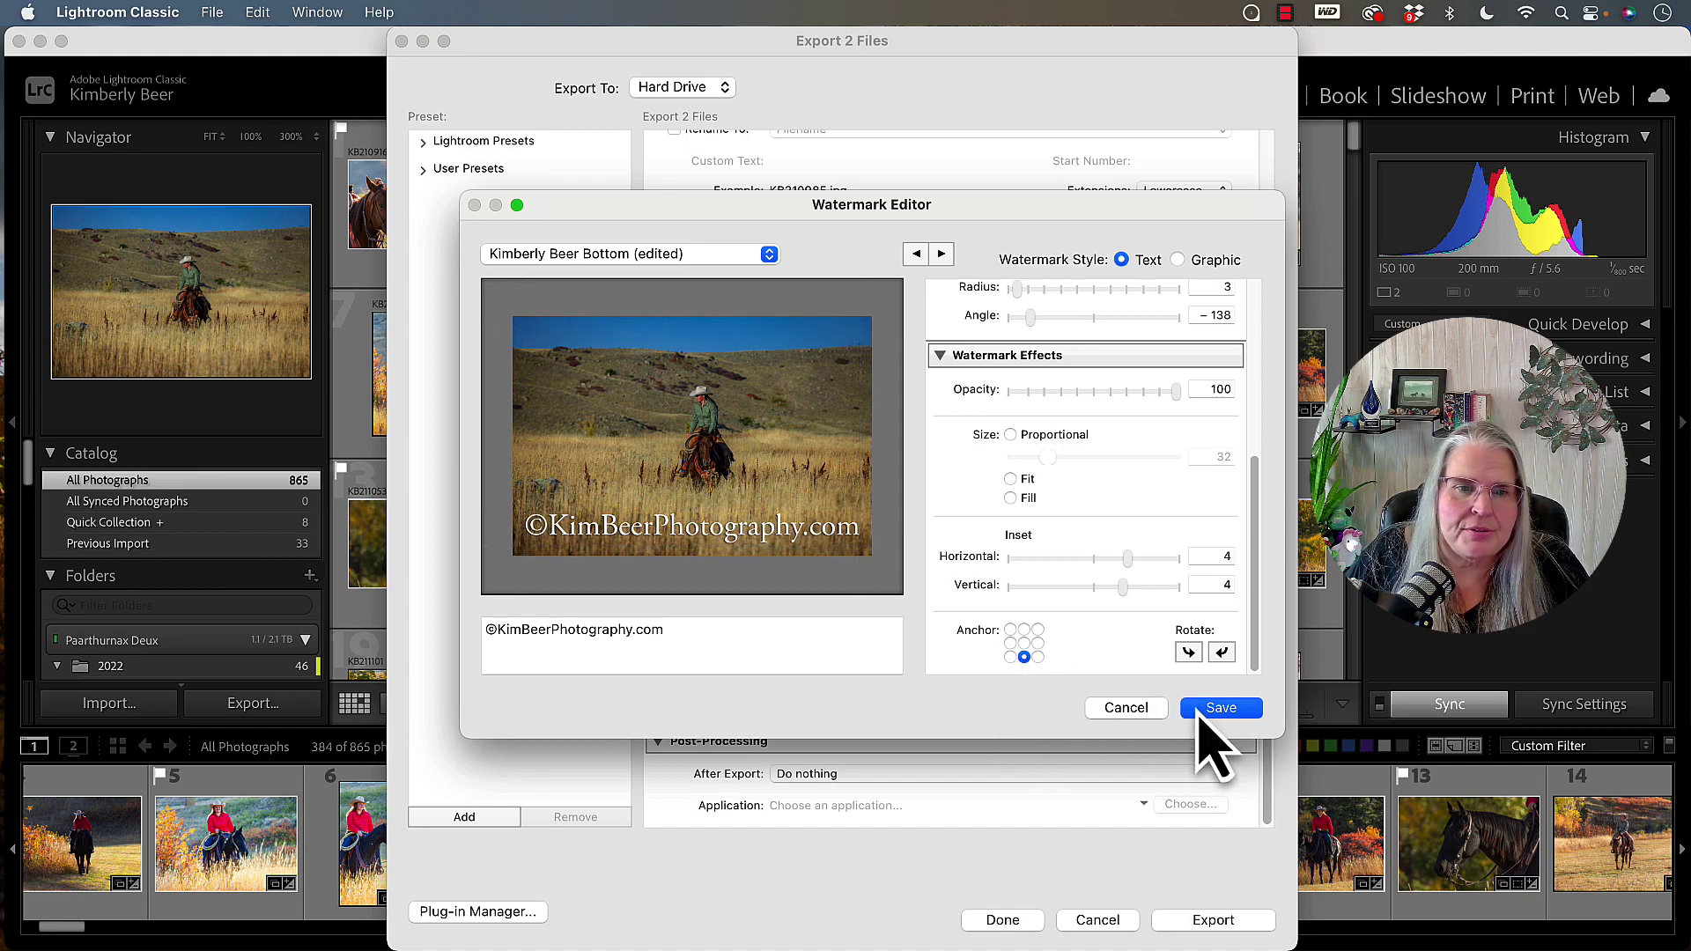
{"action": "left_click", "coordinate": [1201, 707]}
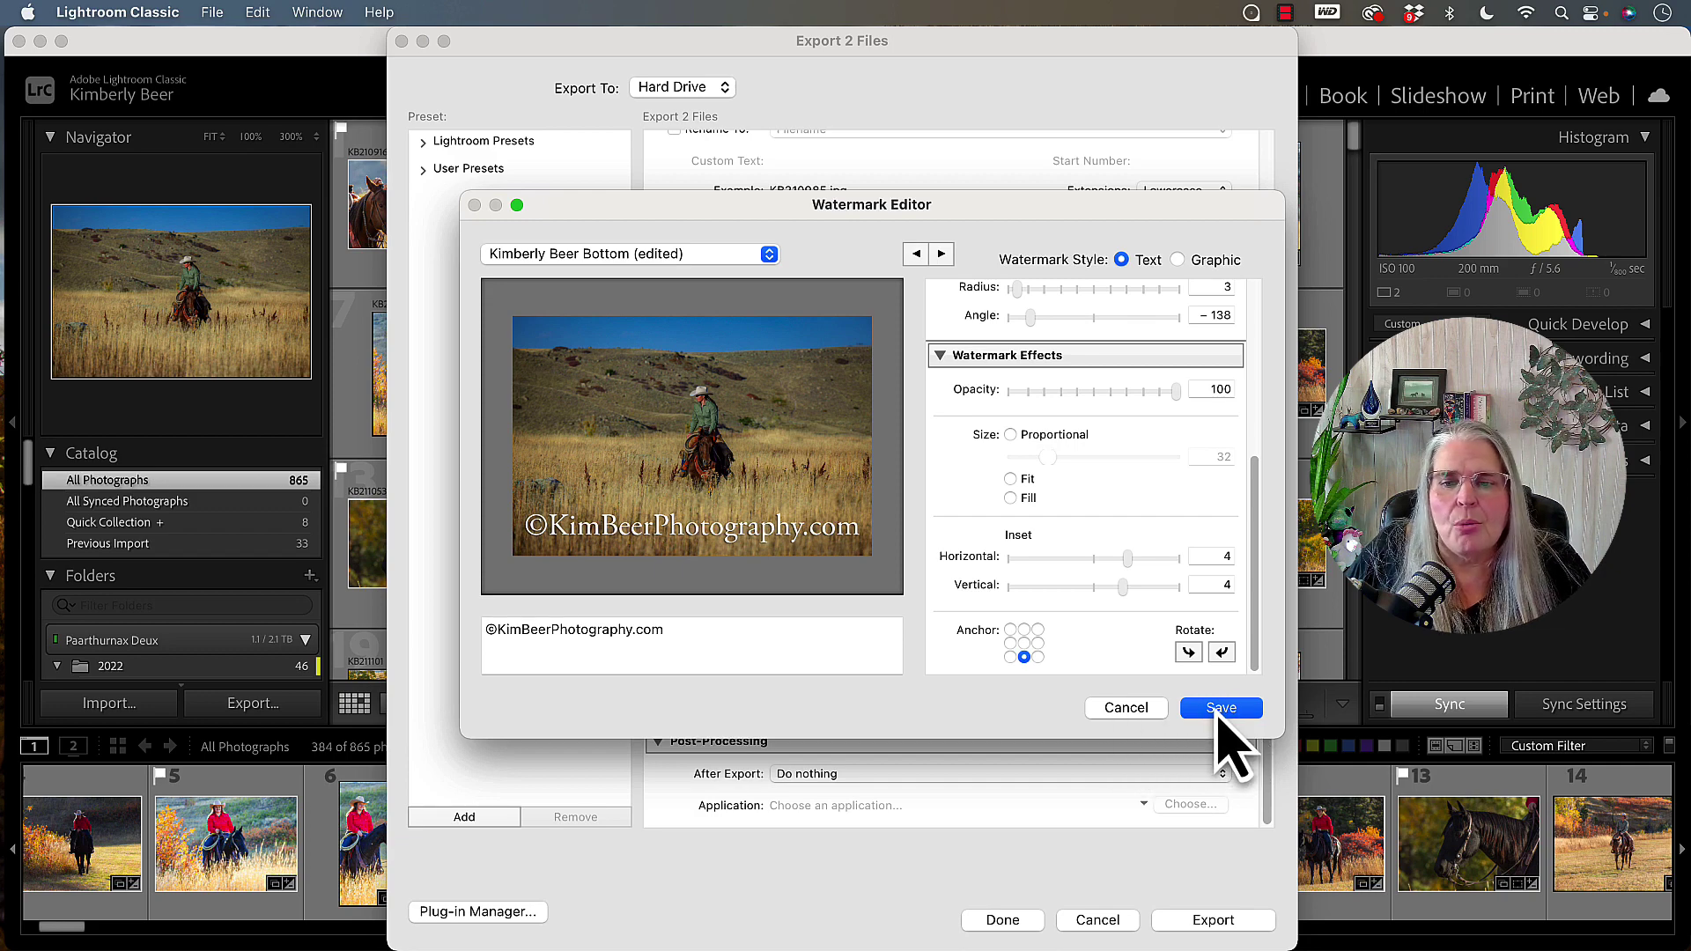
Create a new watermark preset named 'Copyright' plus the photography website address
{"action": "left_click", "coordinate": [1219, 710]}
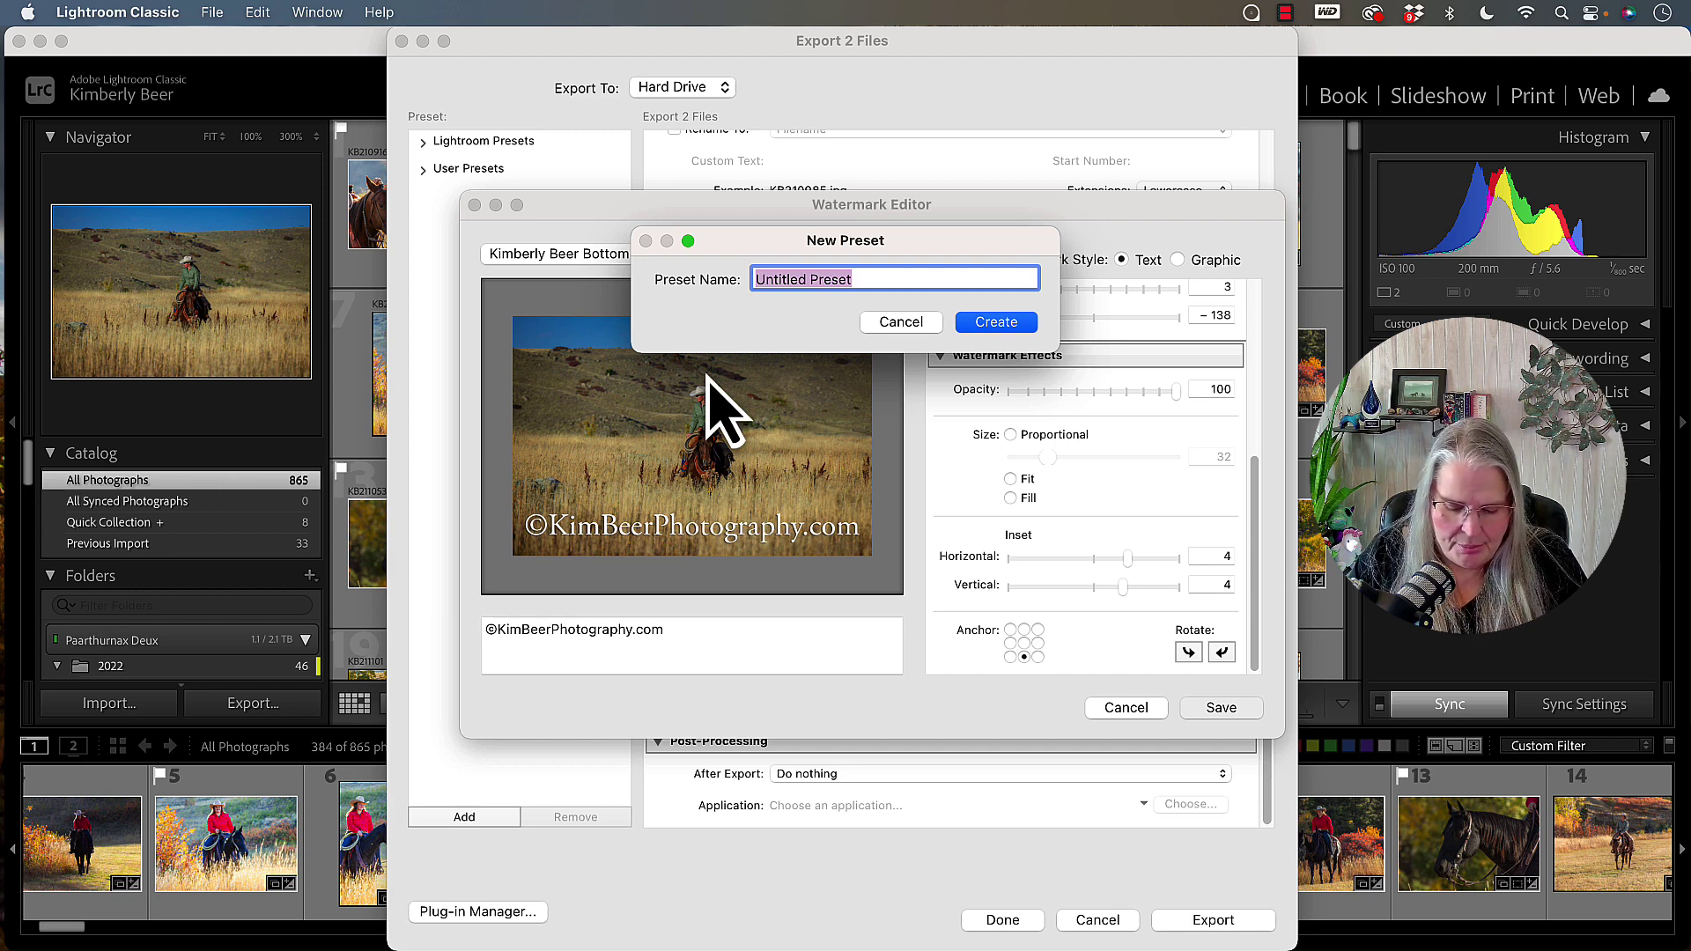
{"action": "type", "text": "Copyri"}
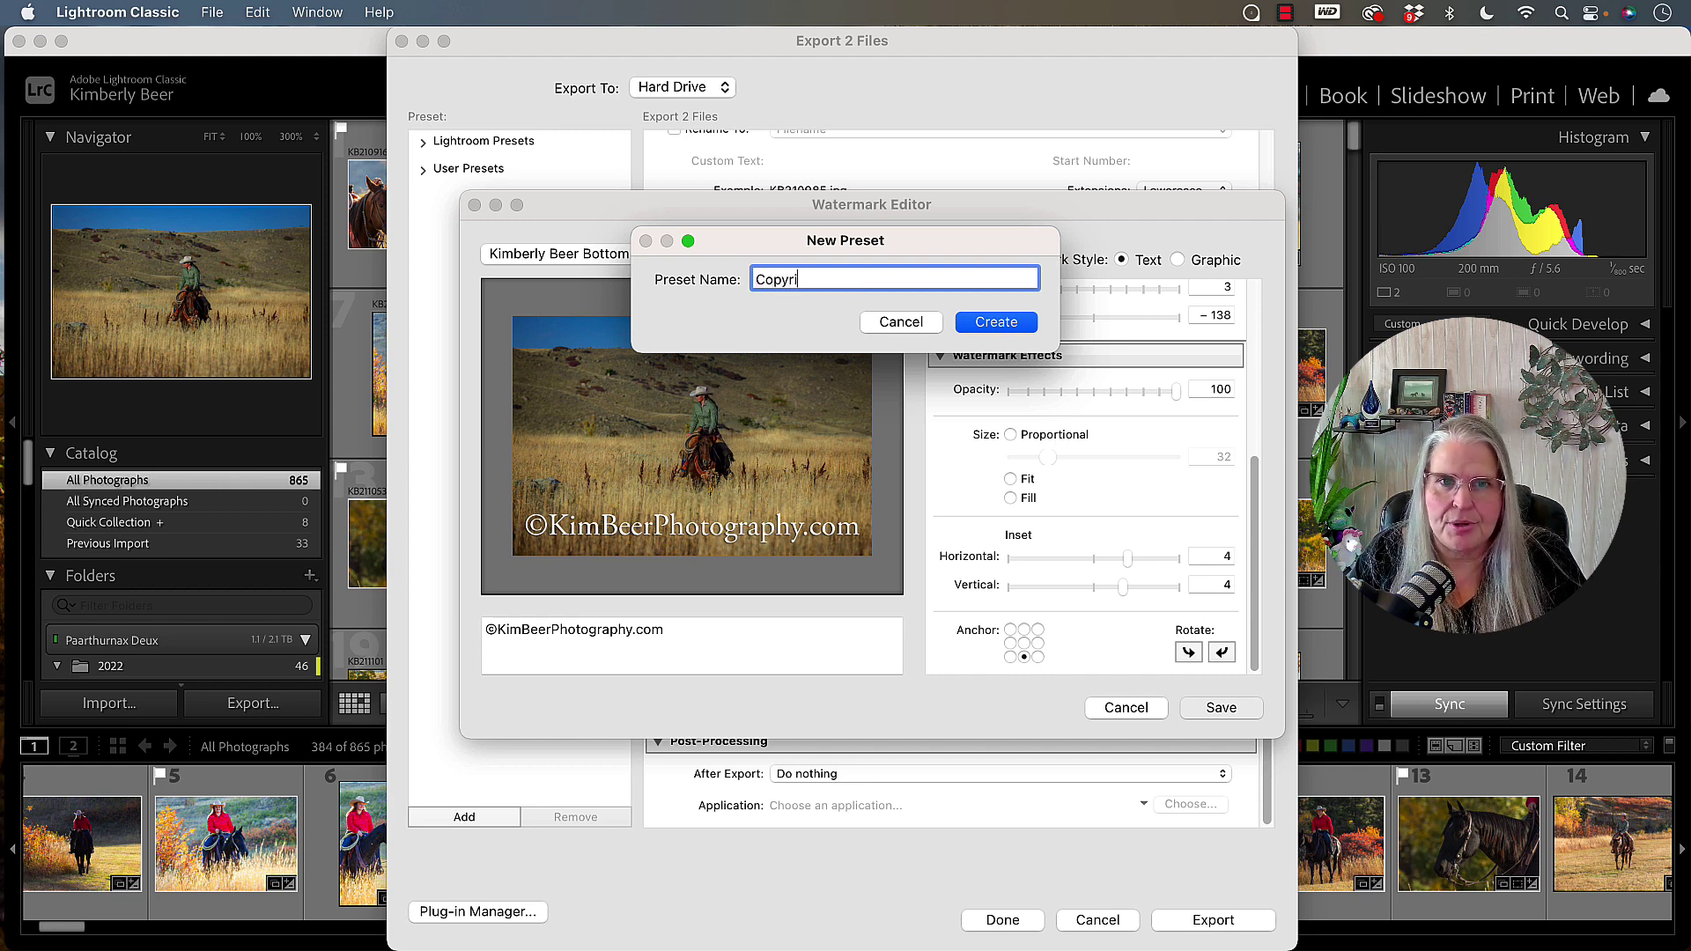
{"action": "type", "text": "ght KimBeerPHto"}
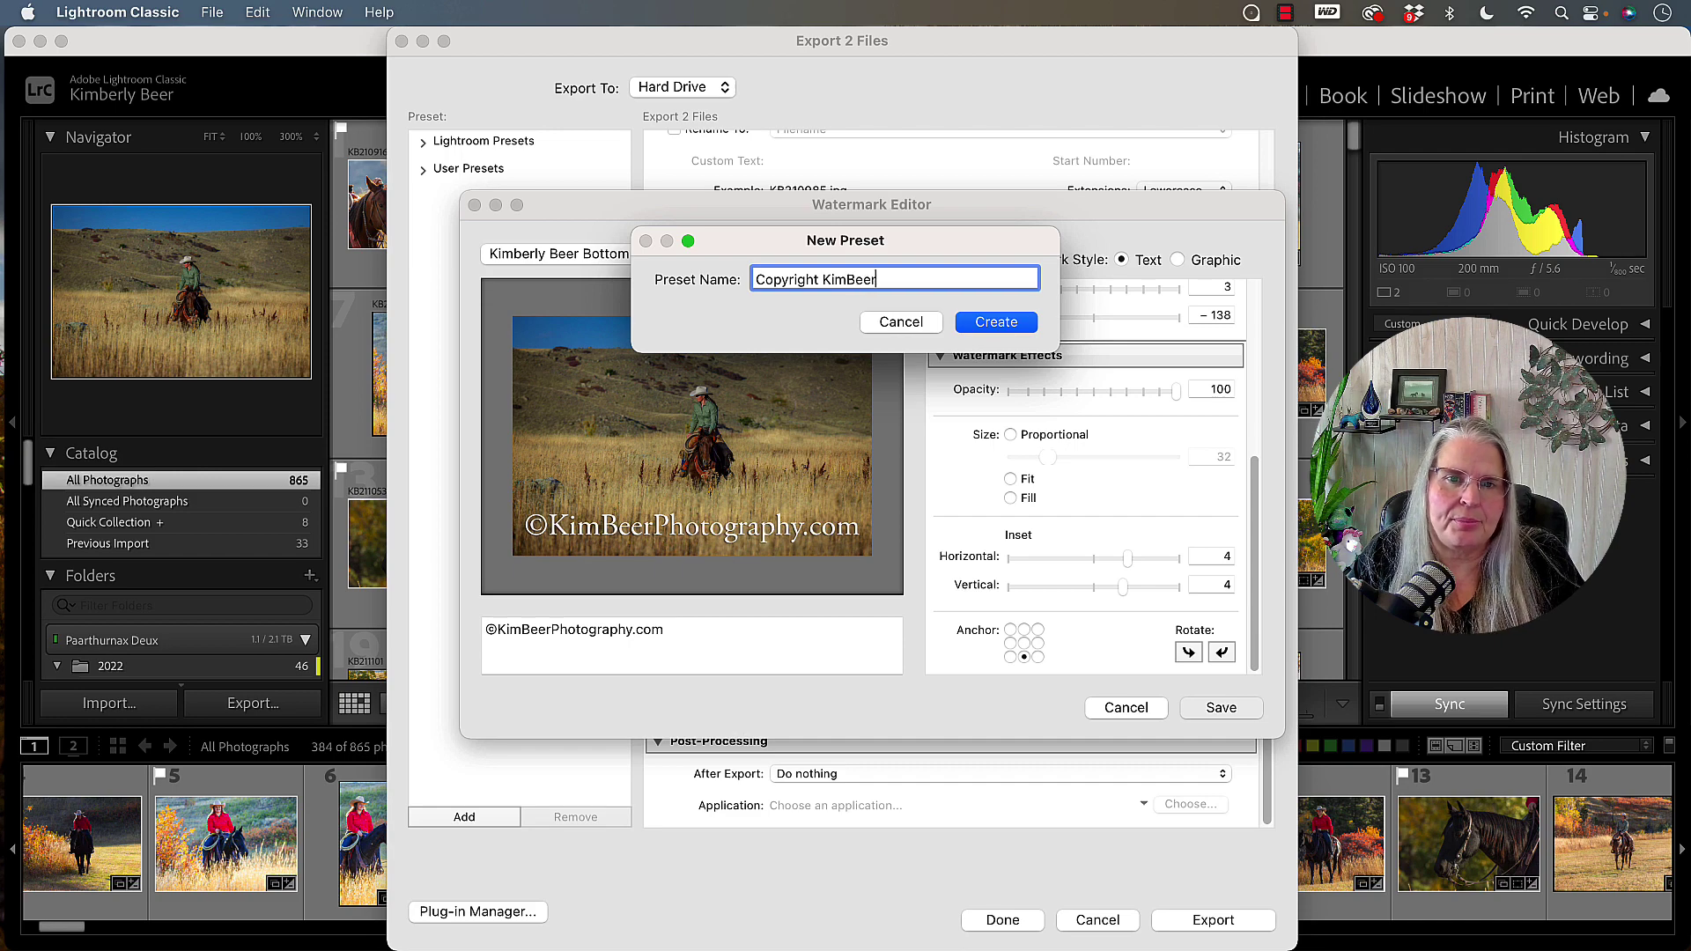
{"action": "key", "text": "BackSpace"}
{"action": "key", "text": "BackSpace"}
{"action": "key", "text": "BackSpace"}
{"action": "type", "text": "hotog"}
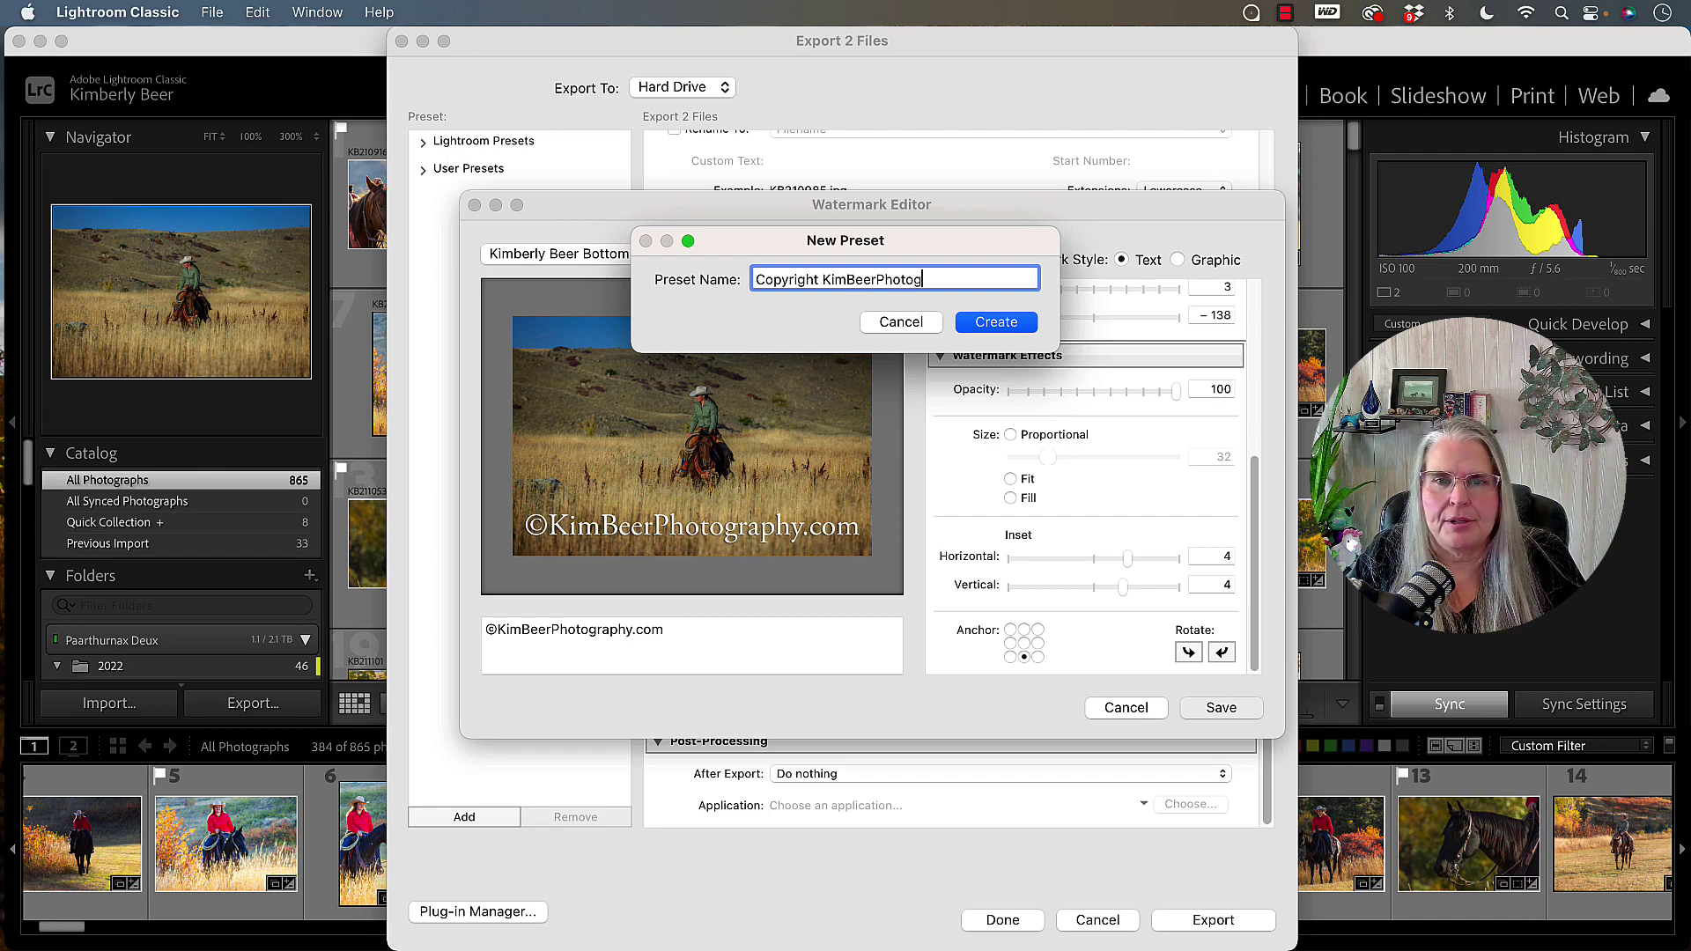
{"action": "type", "text": "raphy.com"}
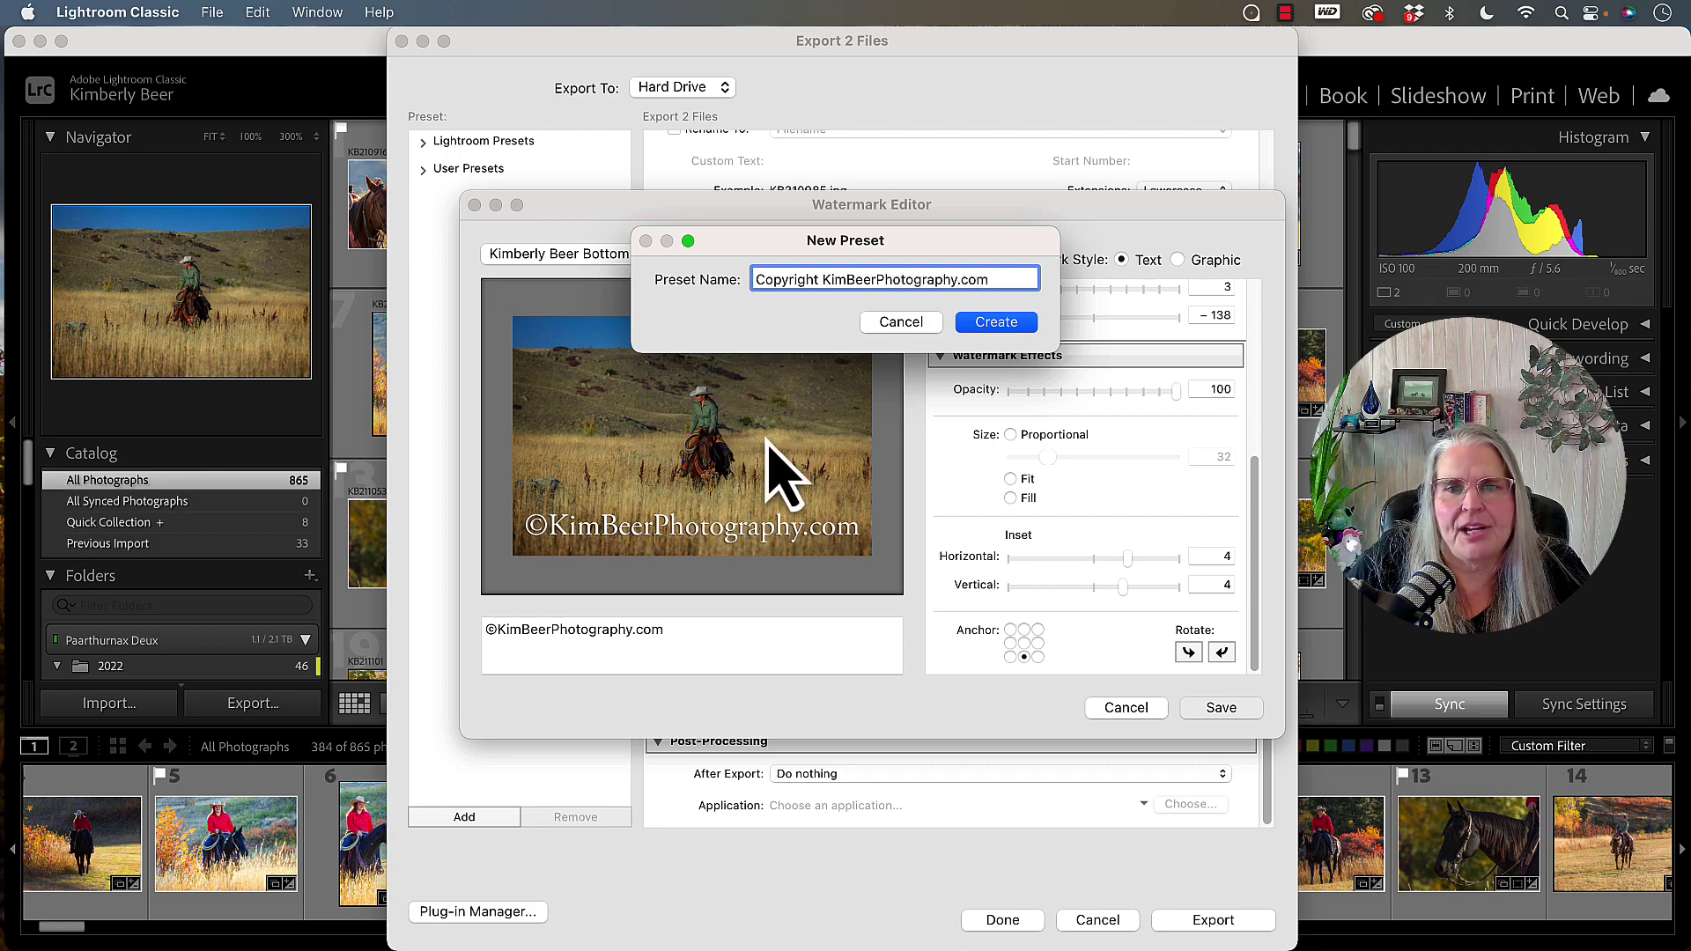
{"action": "left_click", "coordinate": [1006, 324]}
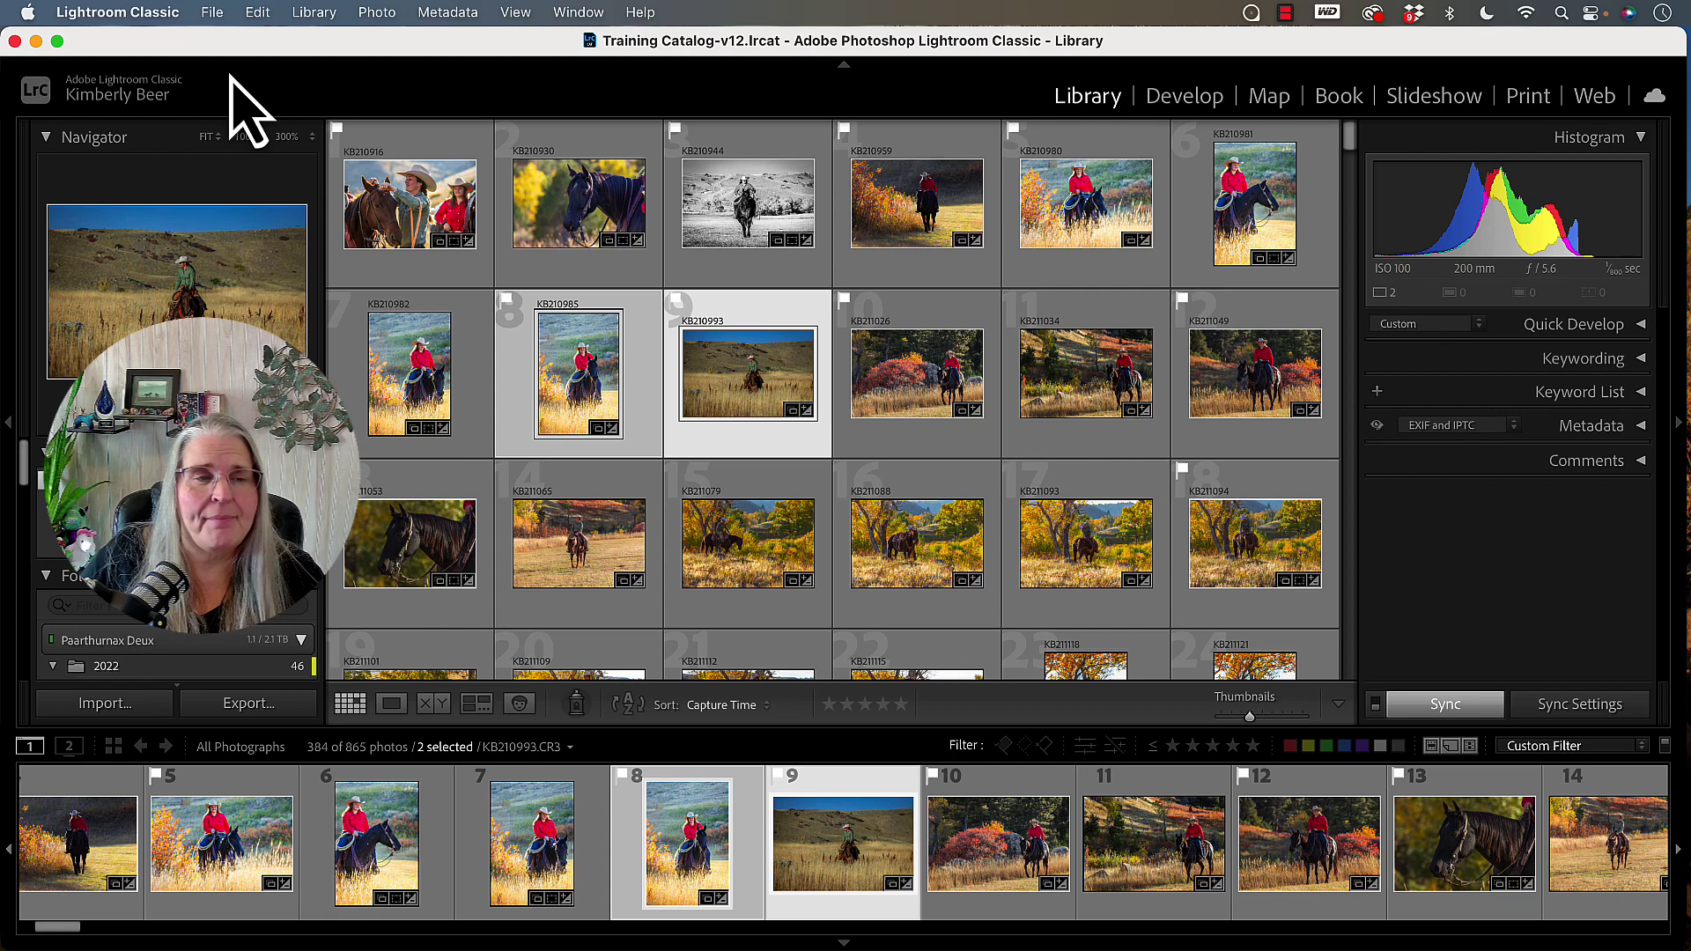
Reopen the Export dialog for the selected photos and choose Edit Watermarks from the Watermark list
{"action": "left_click", "coordinate": [211, 12]}
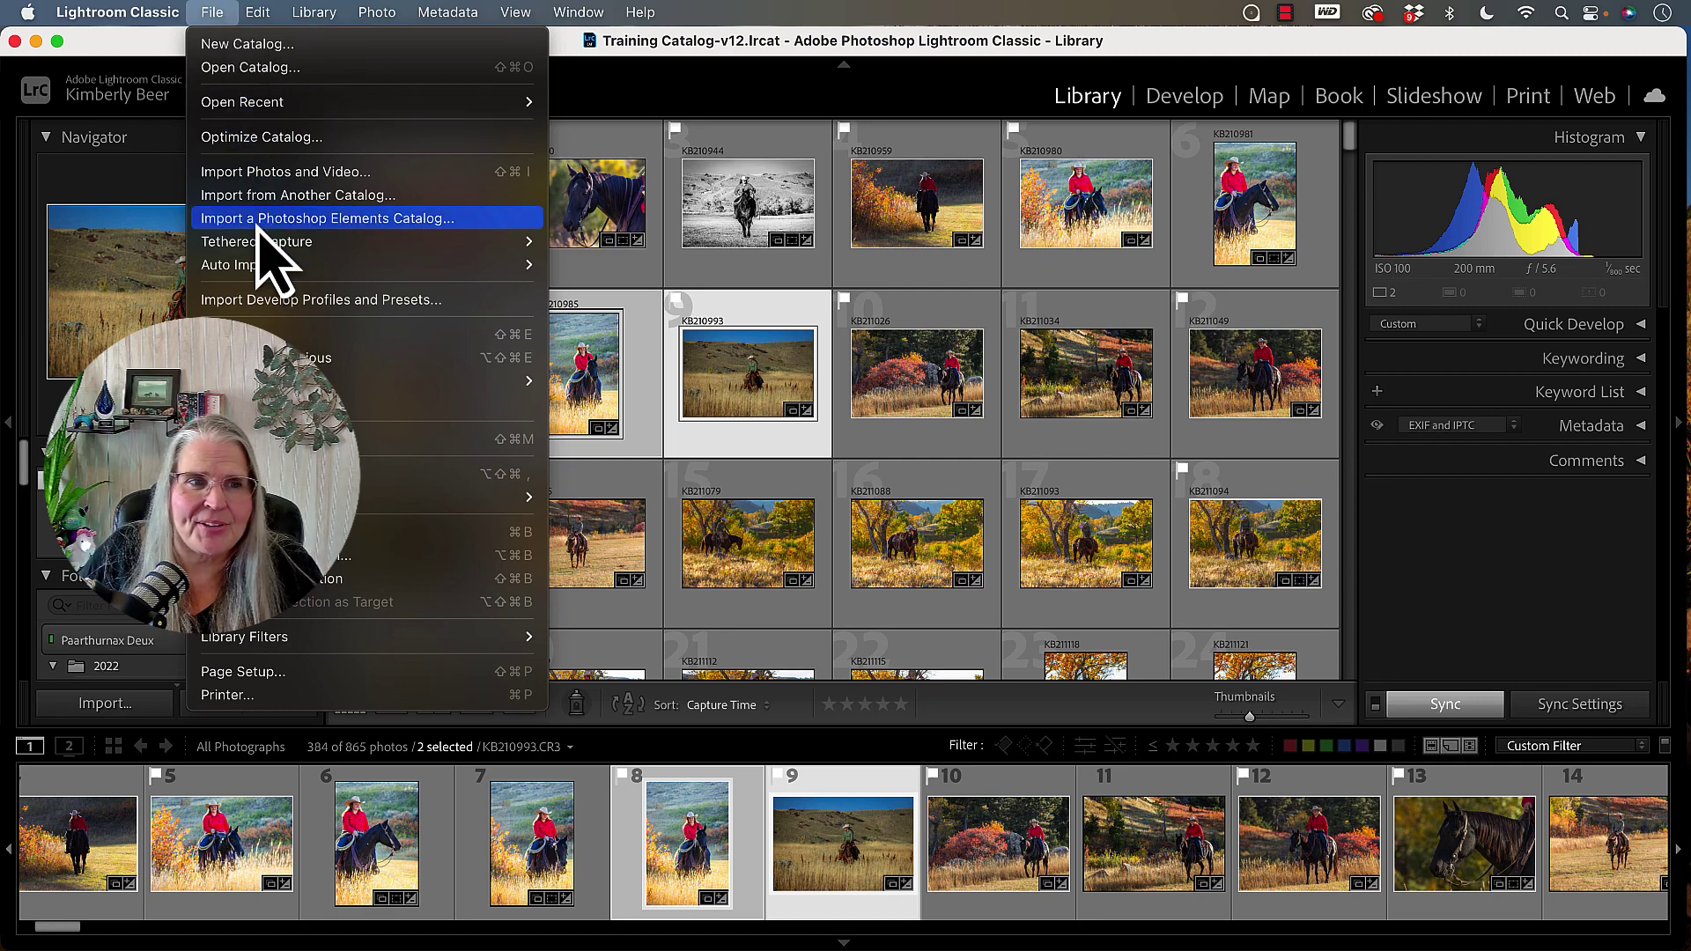
{"action": "left_click", "coordinate": [269, 333]}
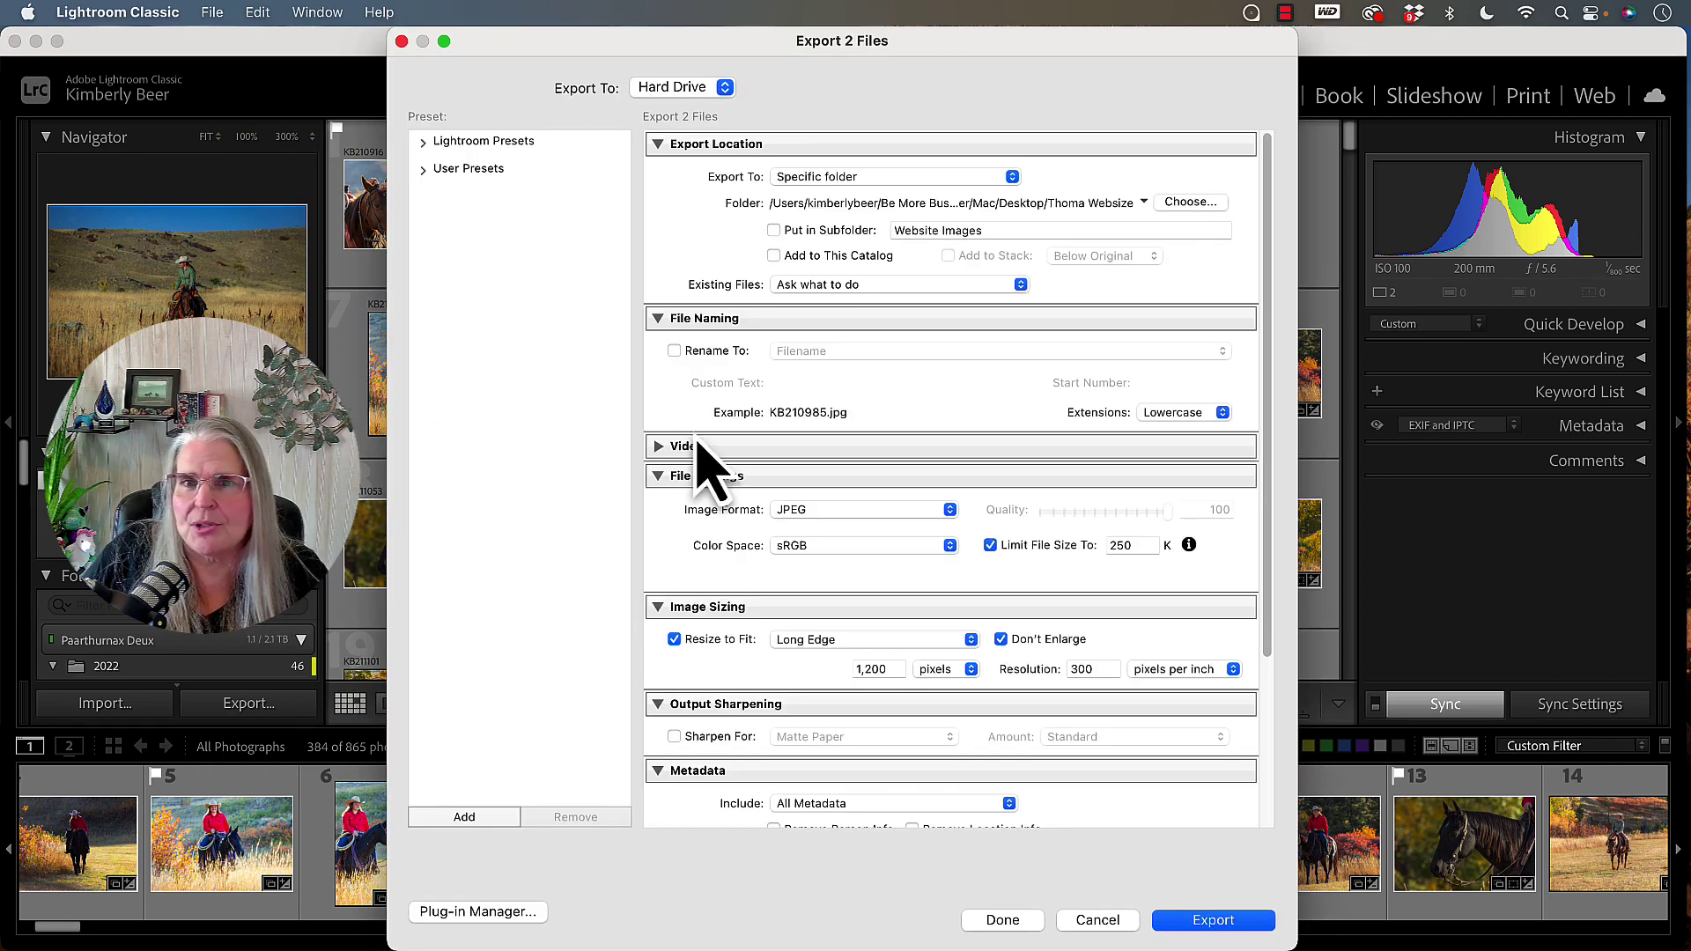
{"action": "scroll", "coordinate": [951, 617], "scroll_direction": "down", "scroll_amount": 5}
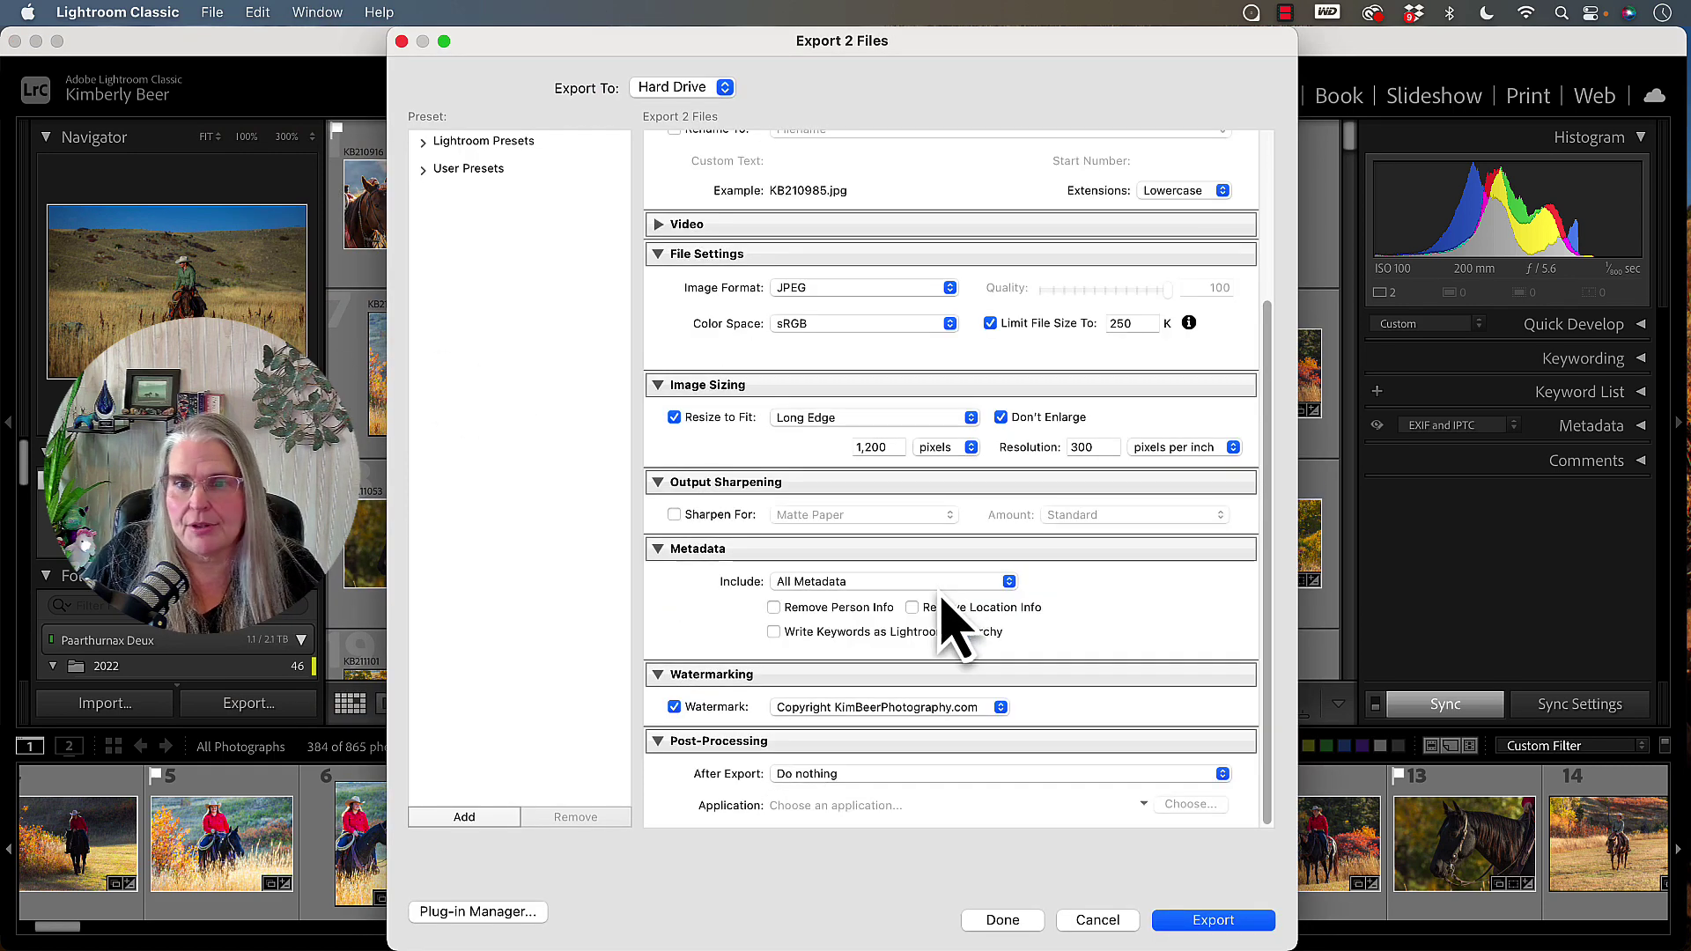
{"action": "left_click", "coordinate": [904, 709]}
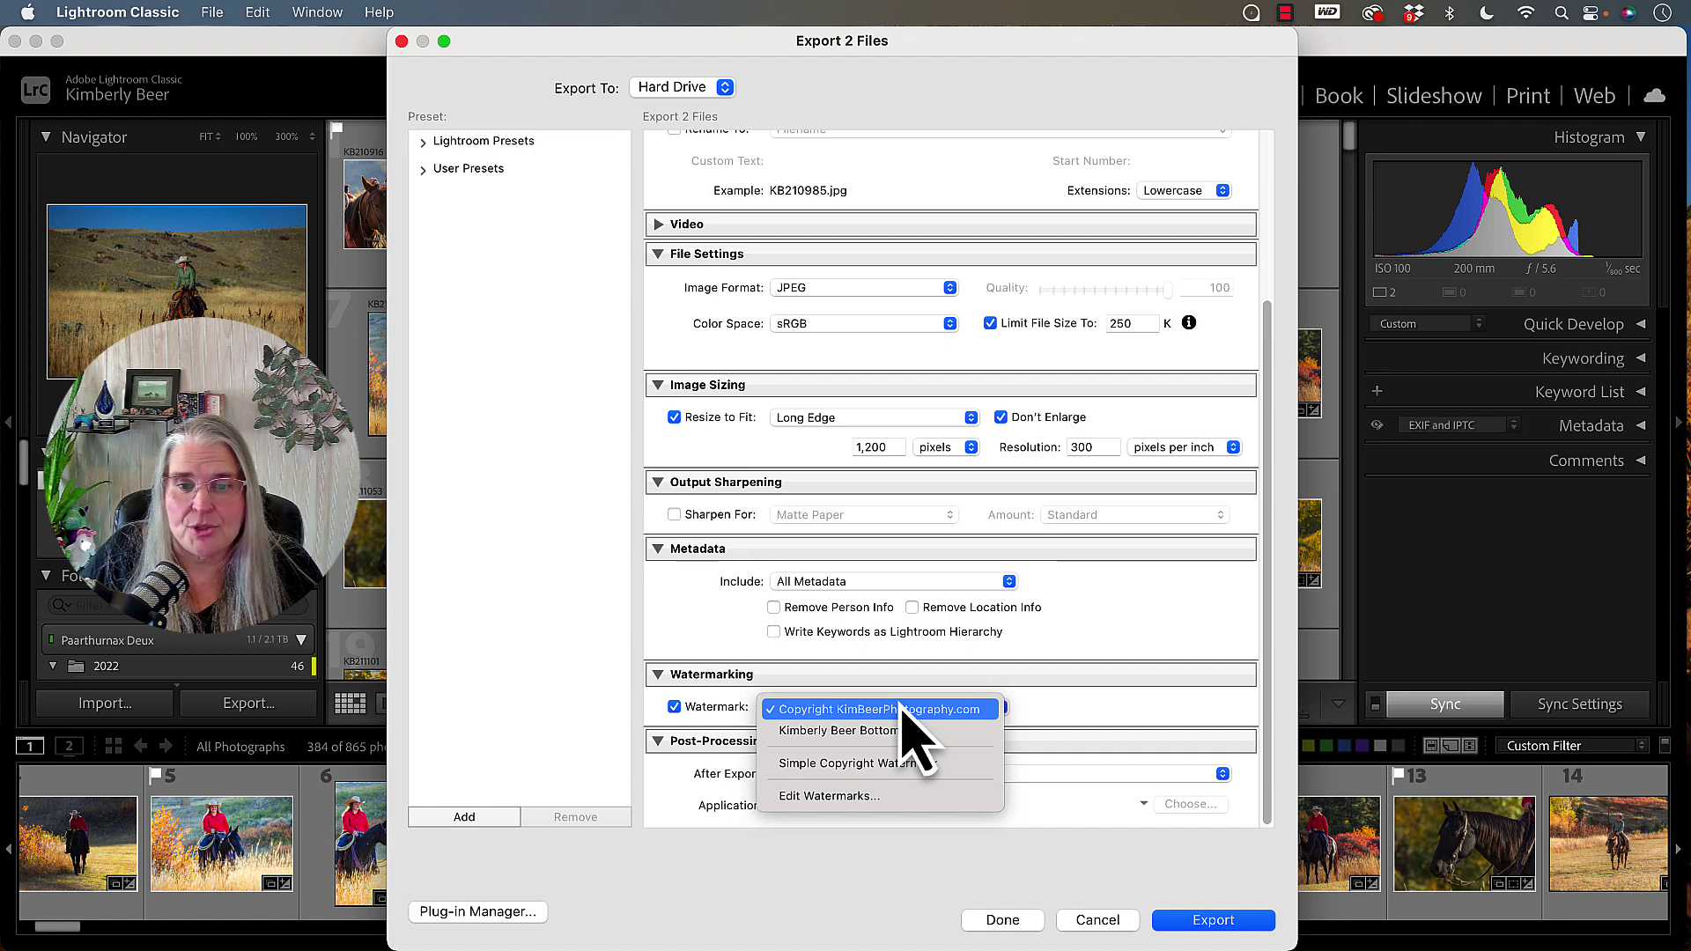
{"action": "left_click", "coordinate": [842, 796]}
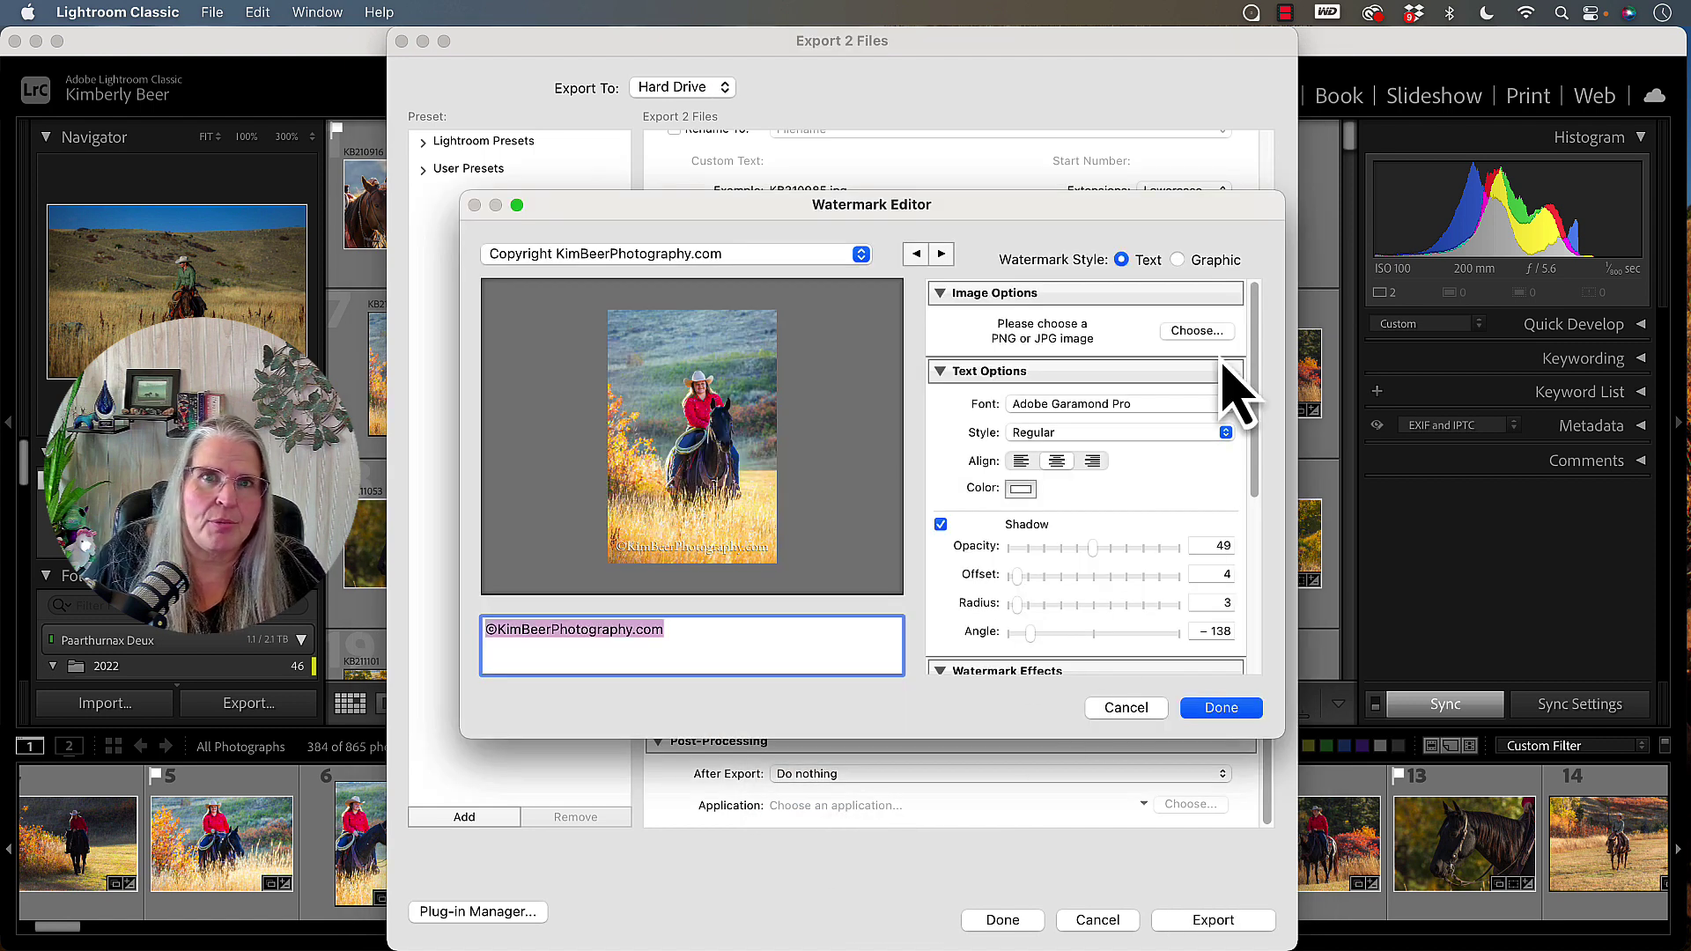
Switch the watermark style to Graphic and bring up the image file chooser
{"action": "left_click", "coordinate": [1178, 261]}
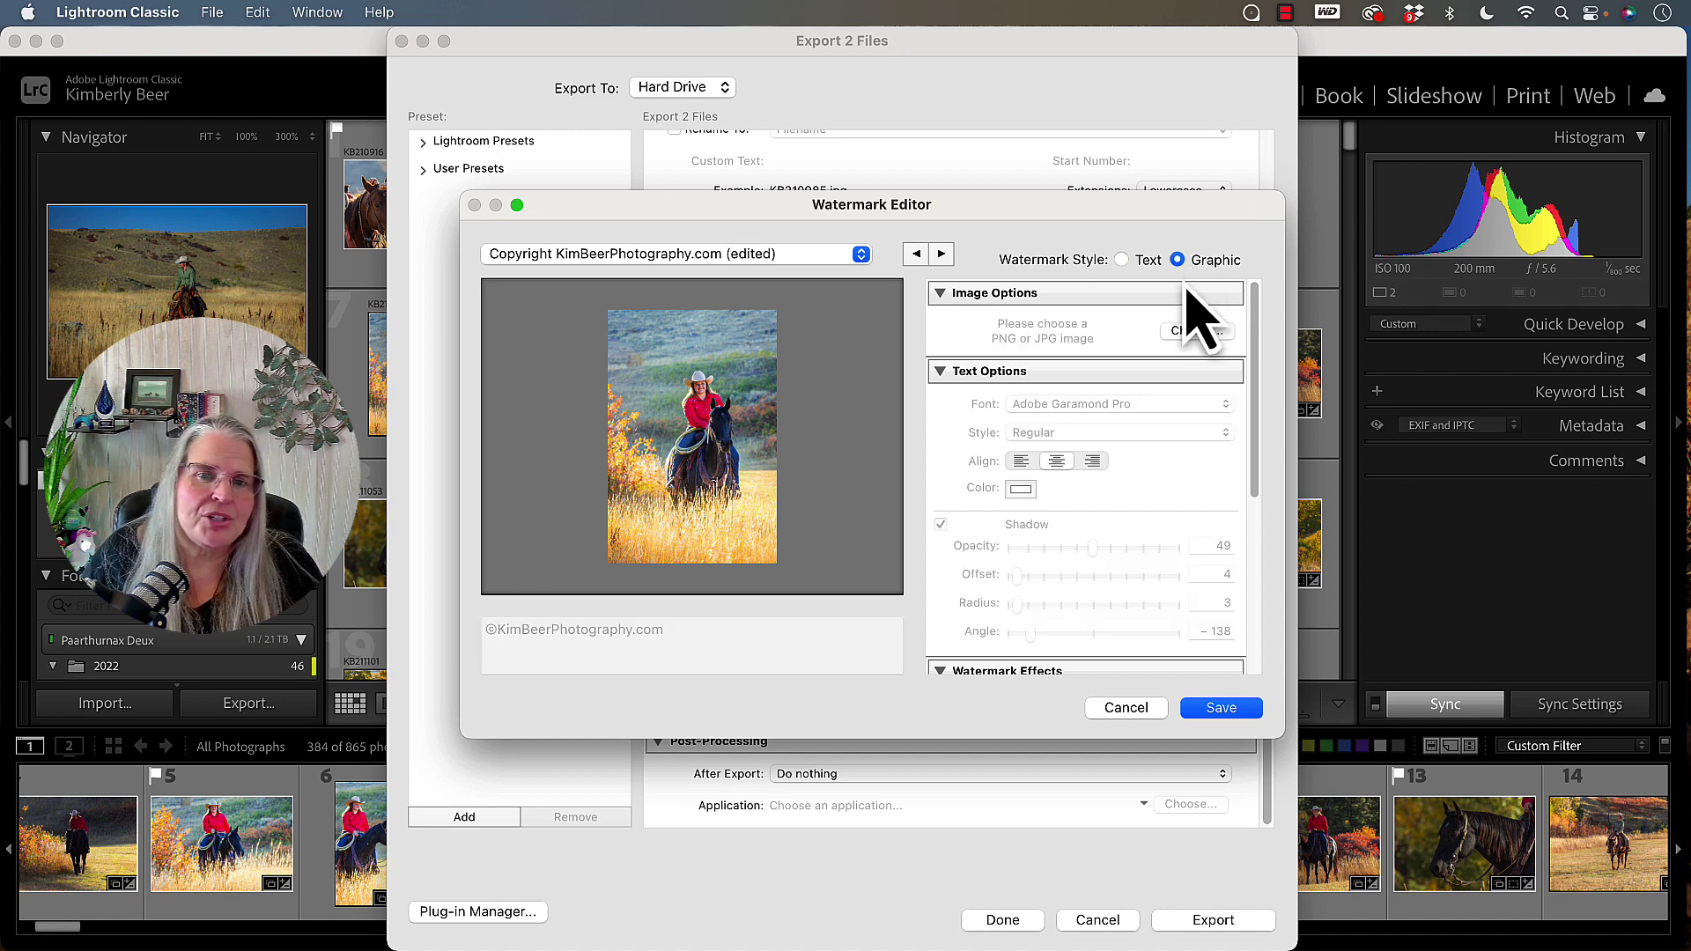
{"action": "left_click", "coordinate": [1195, 330]}
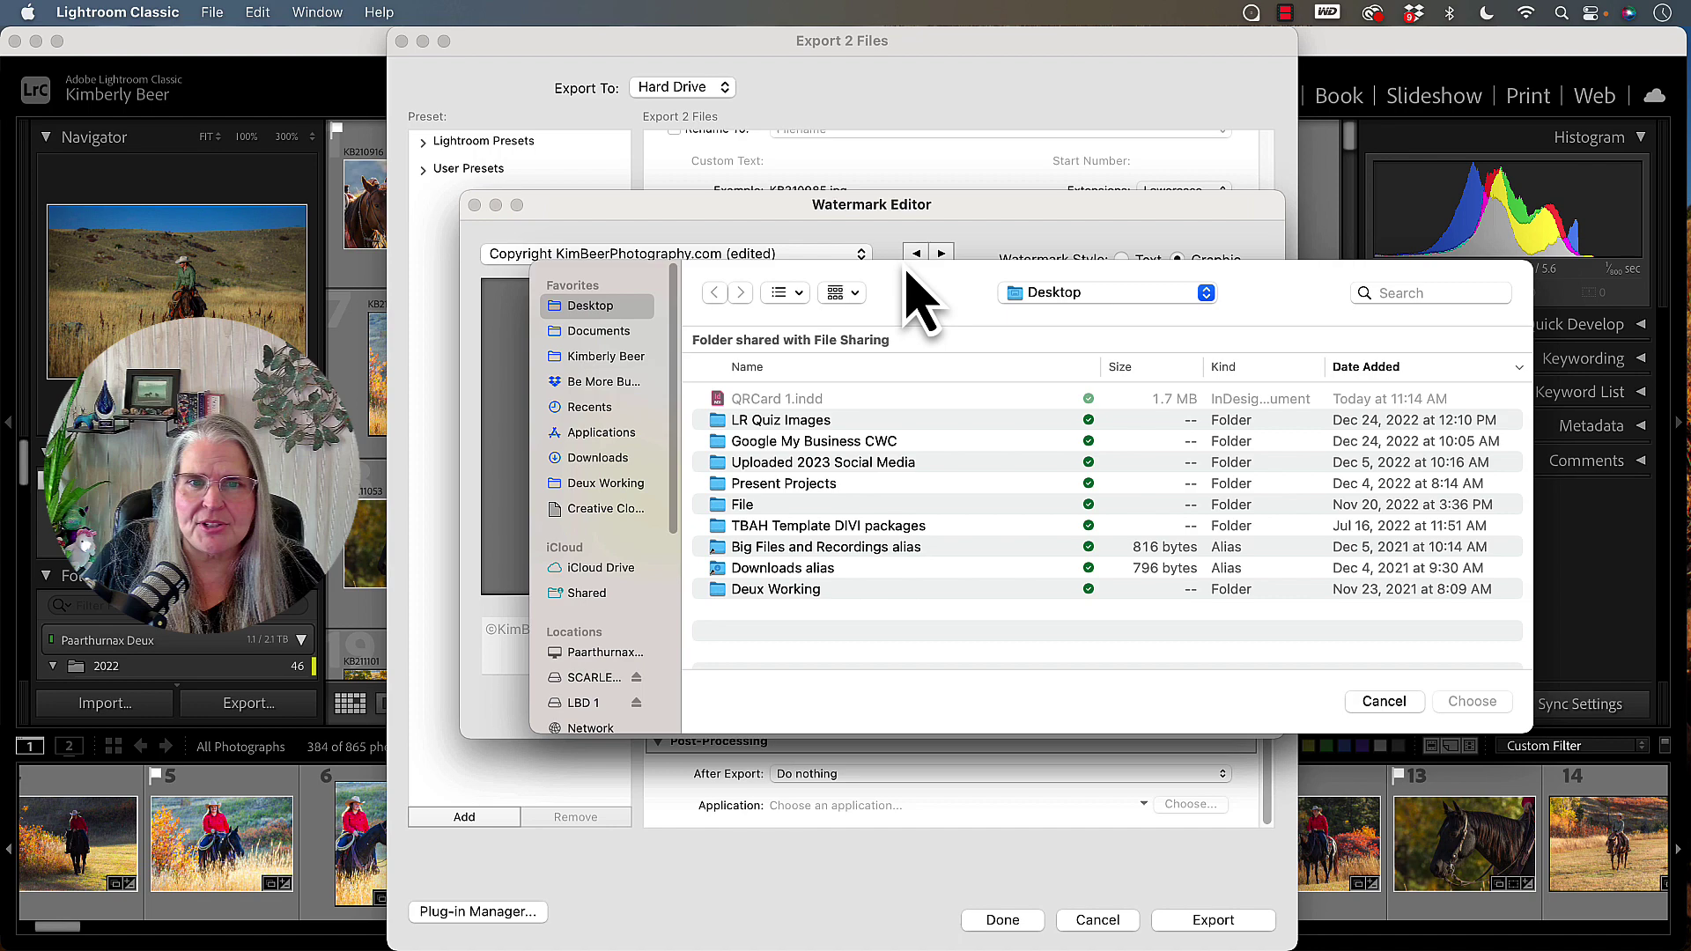
{"action": "left_click_drag", "start_coordinate": [906, 293], "coordinate": [791, 400]}
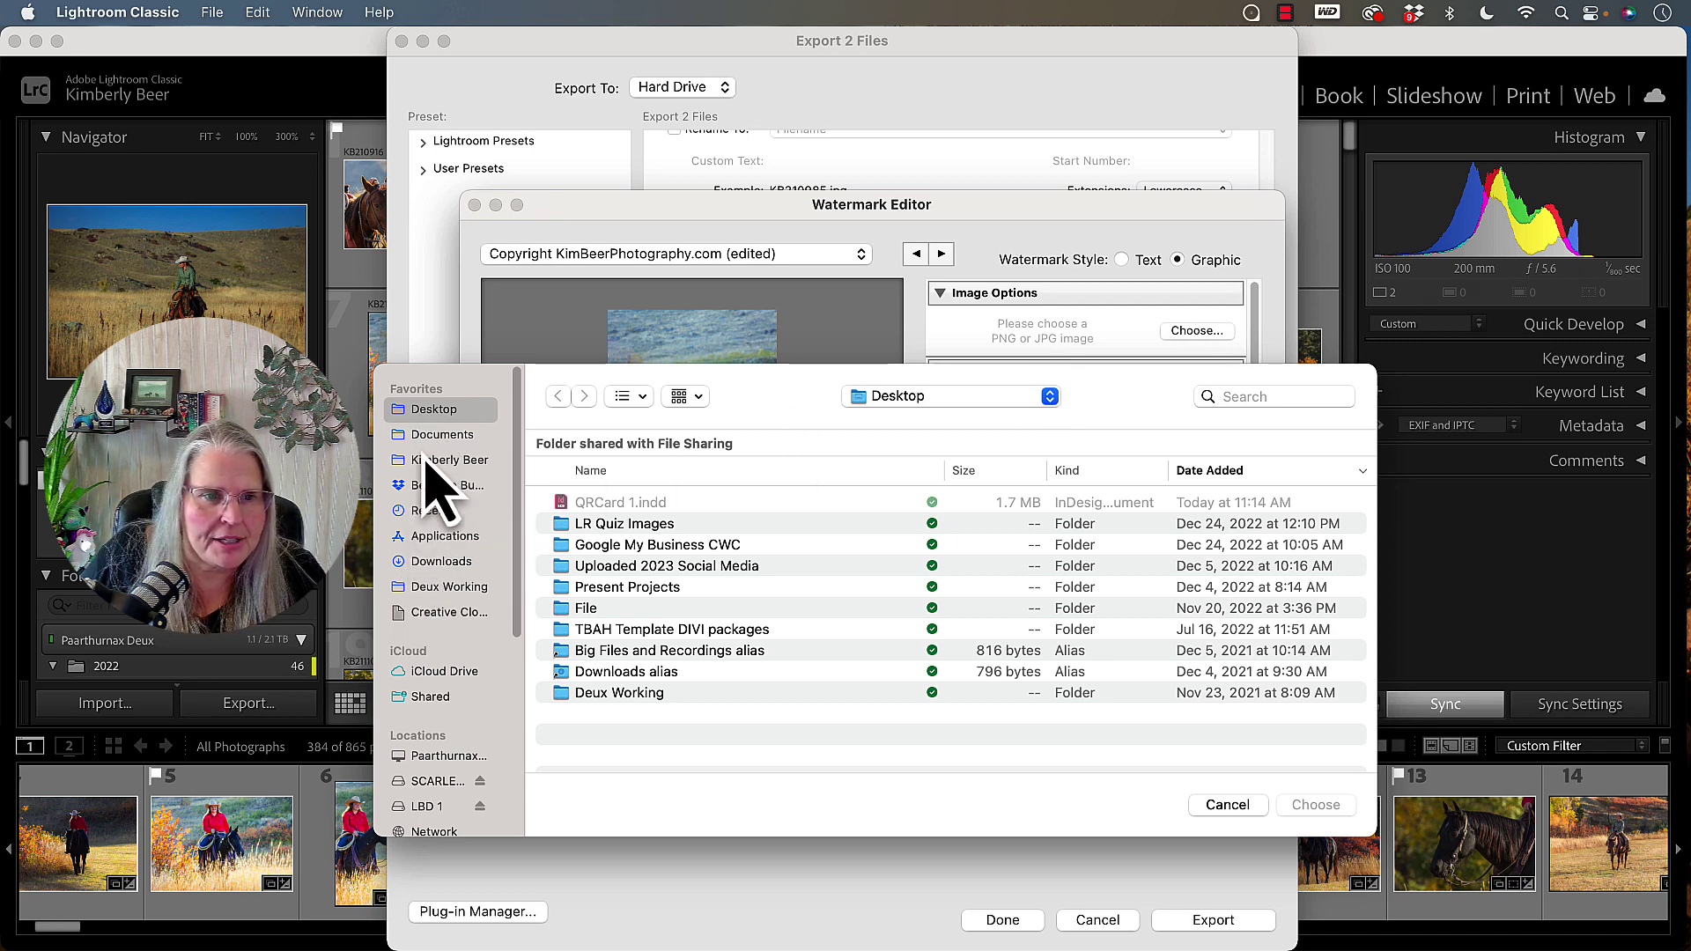
Choose long cowgirl.png from Deux Working > Cowgirls with Cameras as the logo image
{"action": "left_click", "coordinate": [436, 586]}
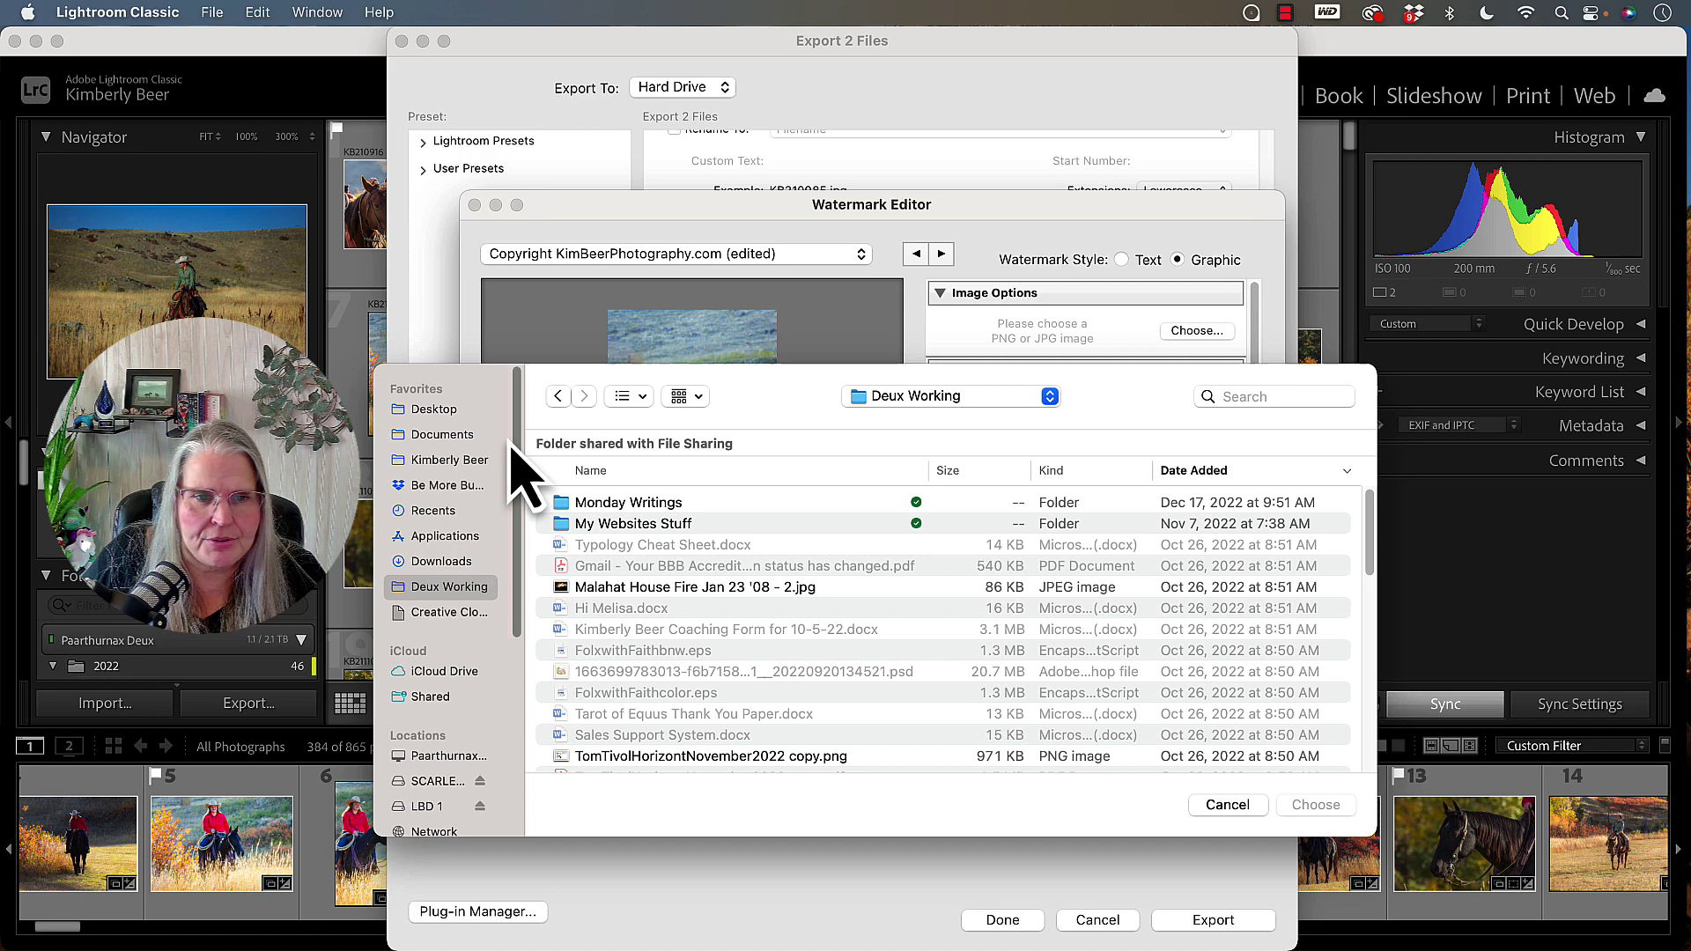
{"action": "scroll", "coordinate": [616, 652], "scroll_direction": "down", "scroll_amount": 1}
{"action": "scroll", "coordinate": [619, 656], "scroll_direction": "down", "scroll_amount": 10}
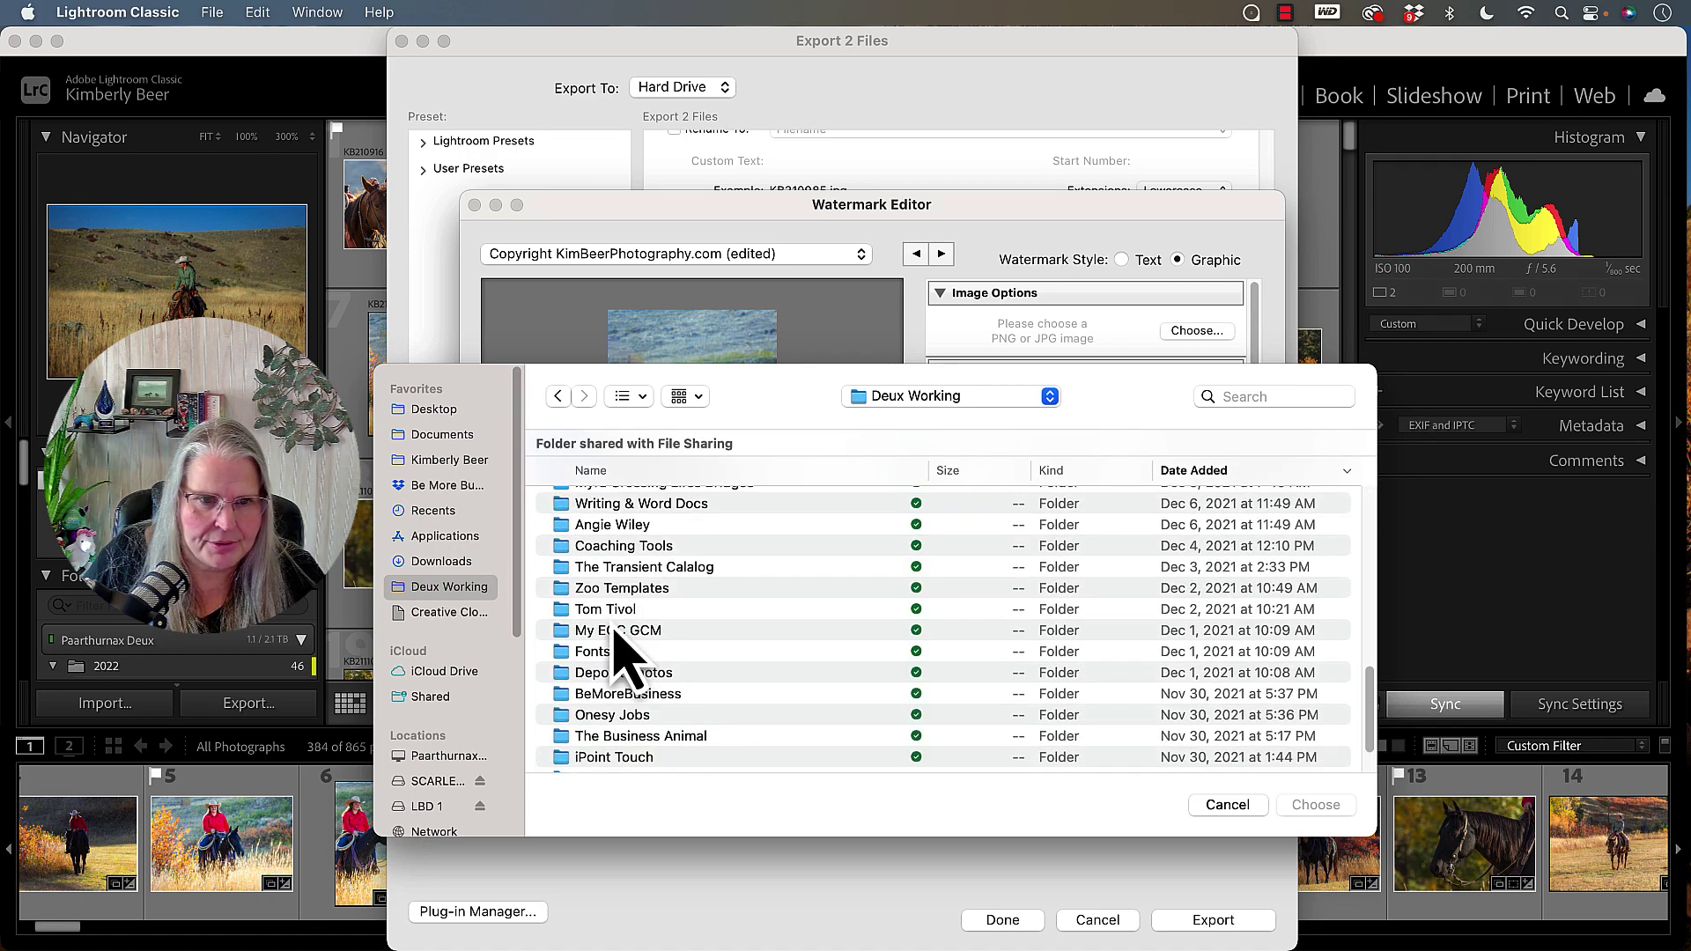
{"action": "left_click", "coordinate": [581, 472]}
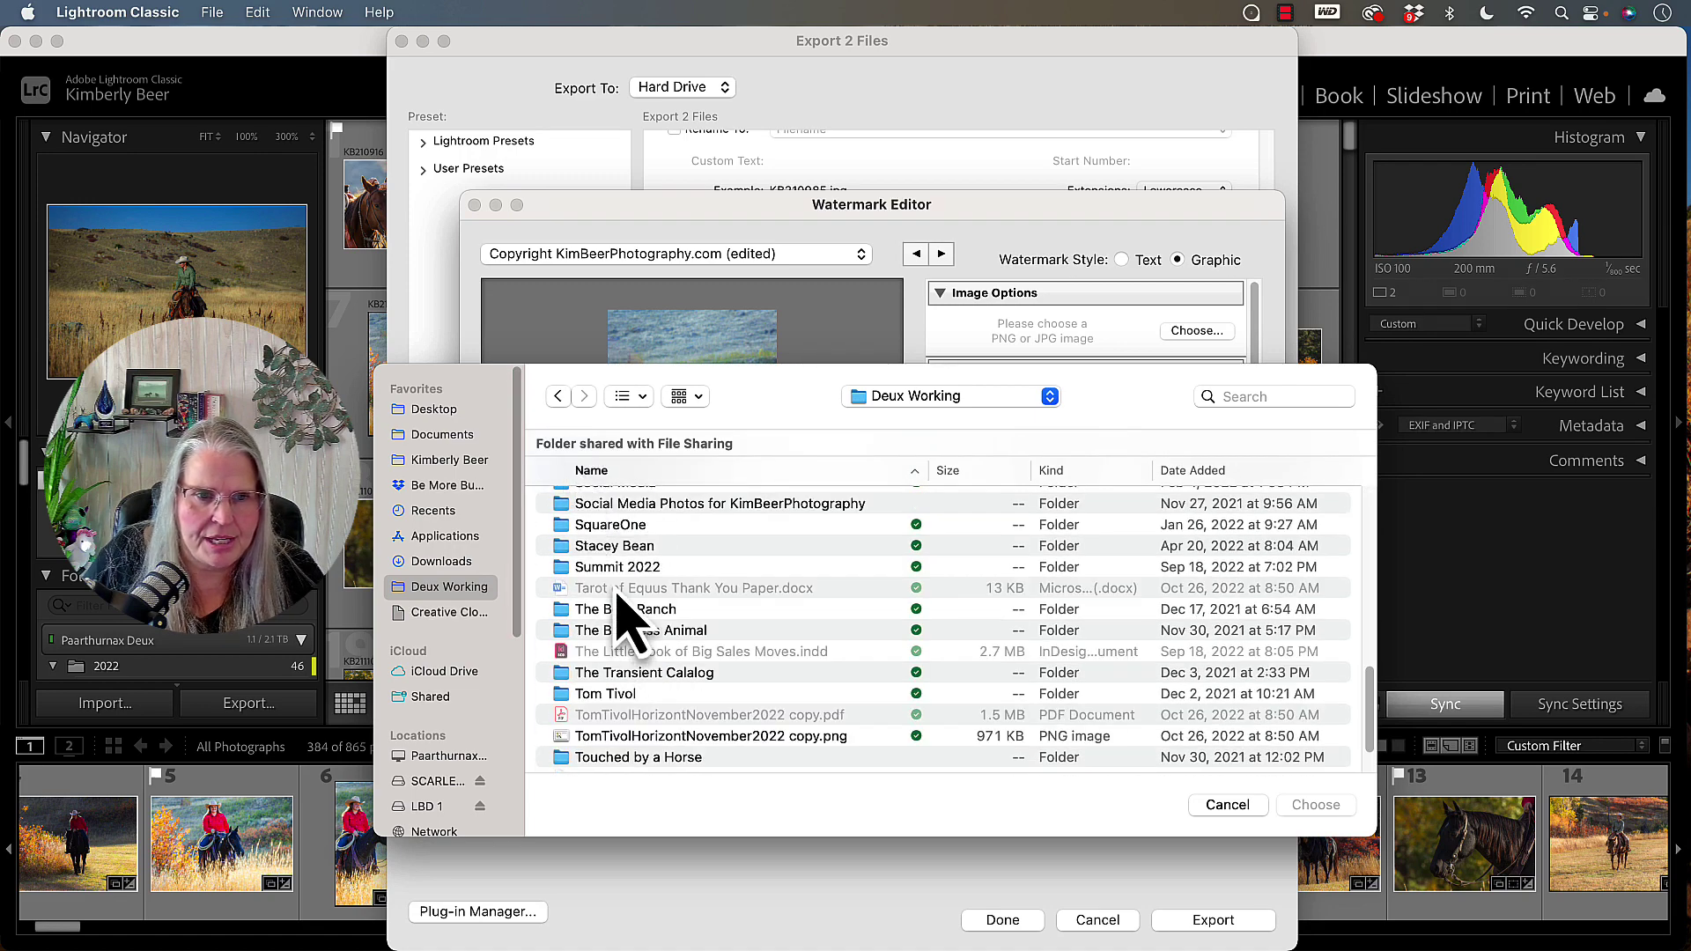
{"action": "scroll", "coordinate": [619, 621], "scroll_direction": "up", "scroll_amount": 5}
{"action": "scroll", "coordinate": [621, 616], "scroll_direction": "up", "scroll_amount": 5}
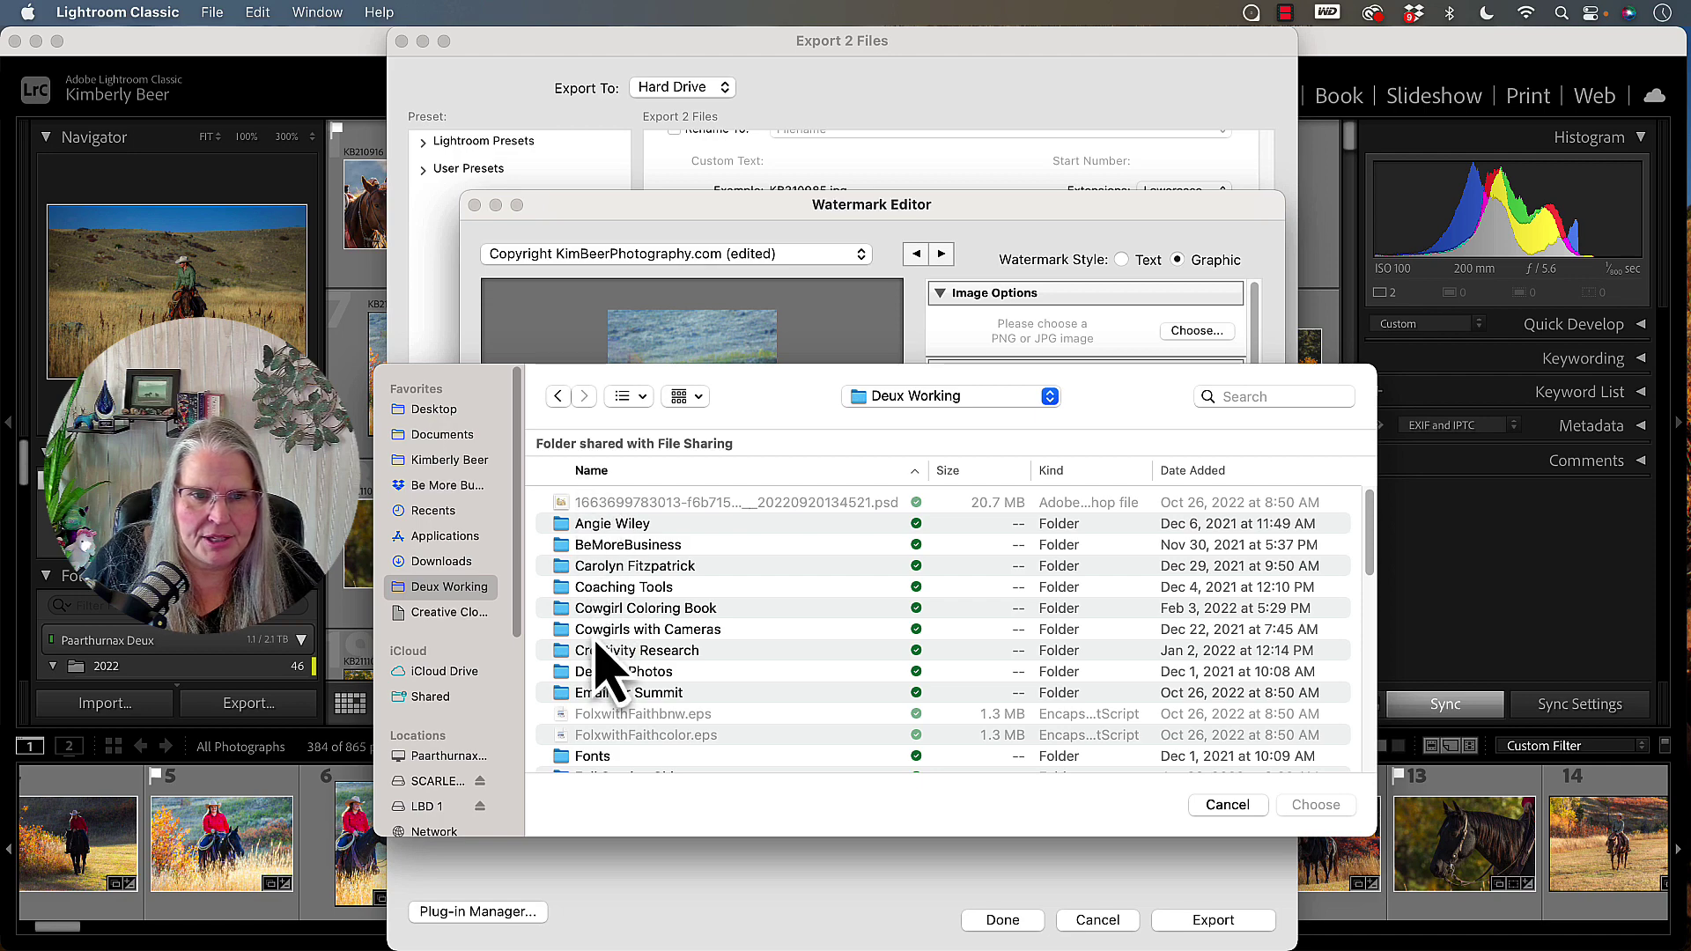
{"action": "double_click", "coordinate": [588, 629]}
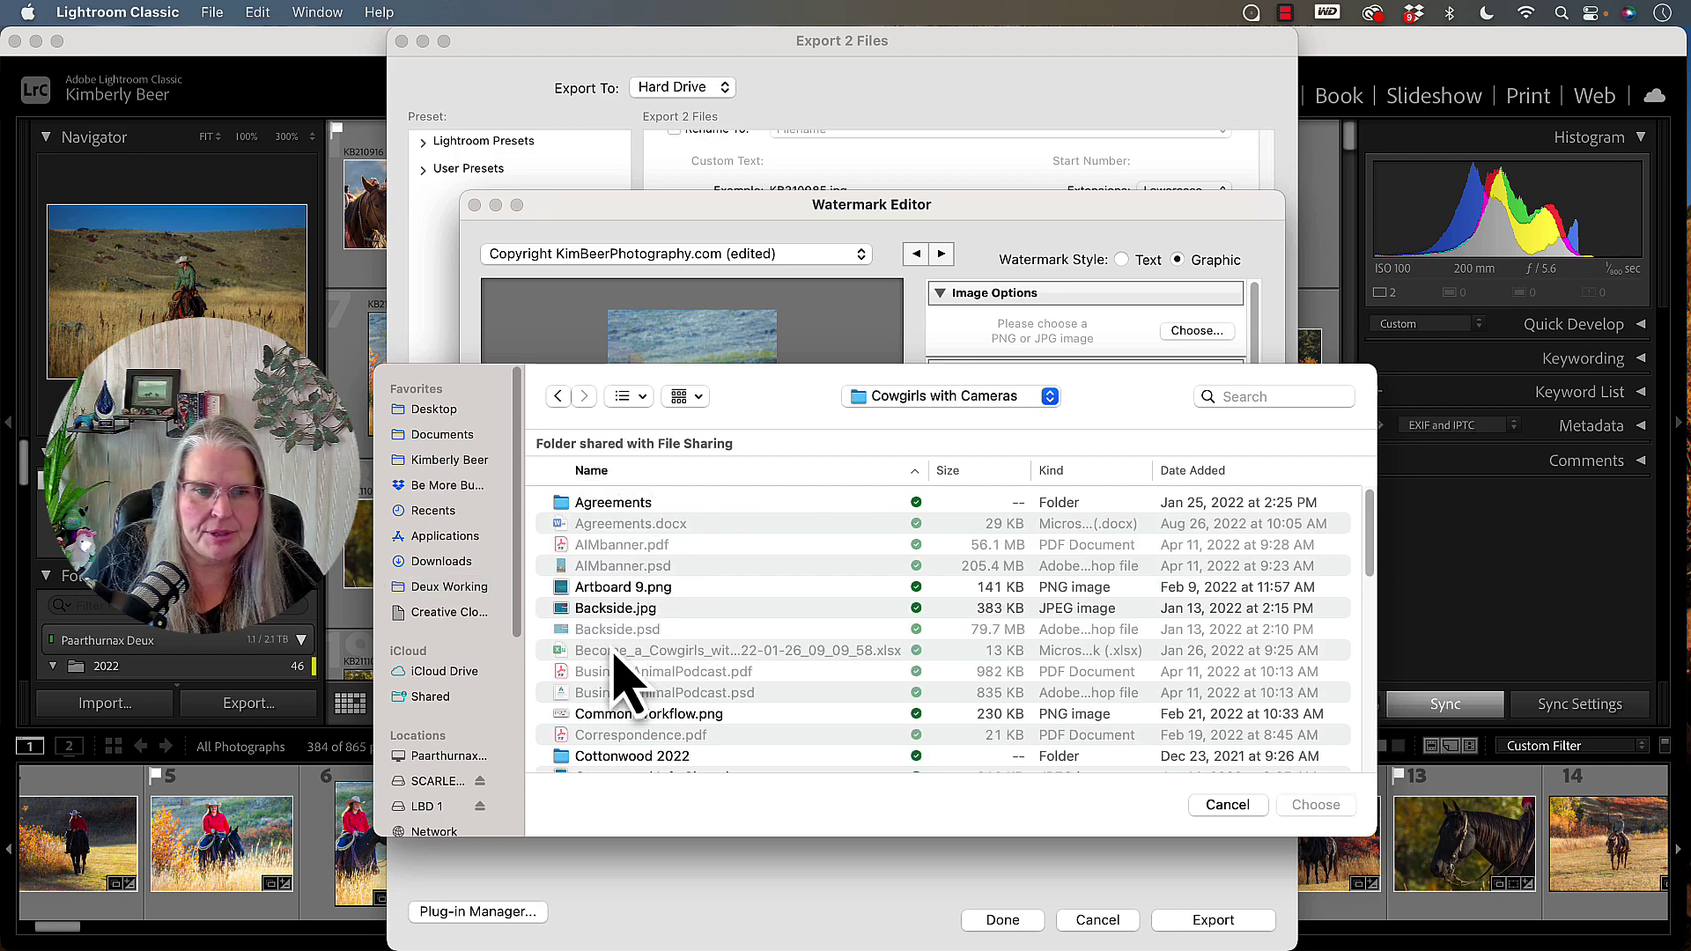
{"action": "scroll", "coordinate": [616, 673], "scroll_direction": "down", "scroll_amount": 5}
{"action": "scroll", "coordinate": [621, 678], "scroll_direction": "down", "scroll_amount": 10}
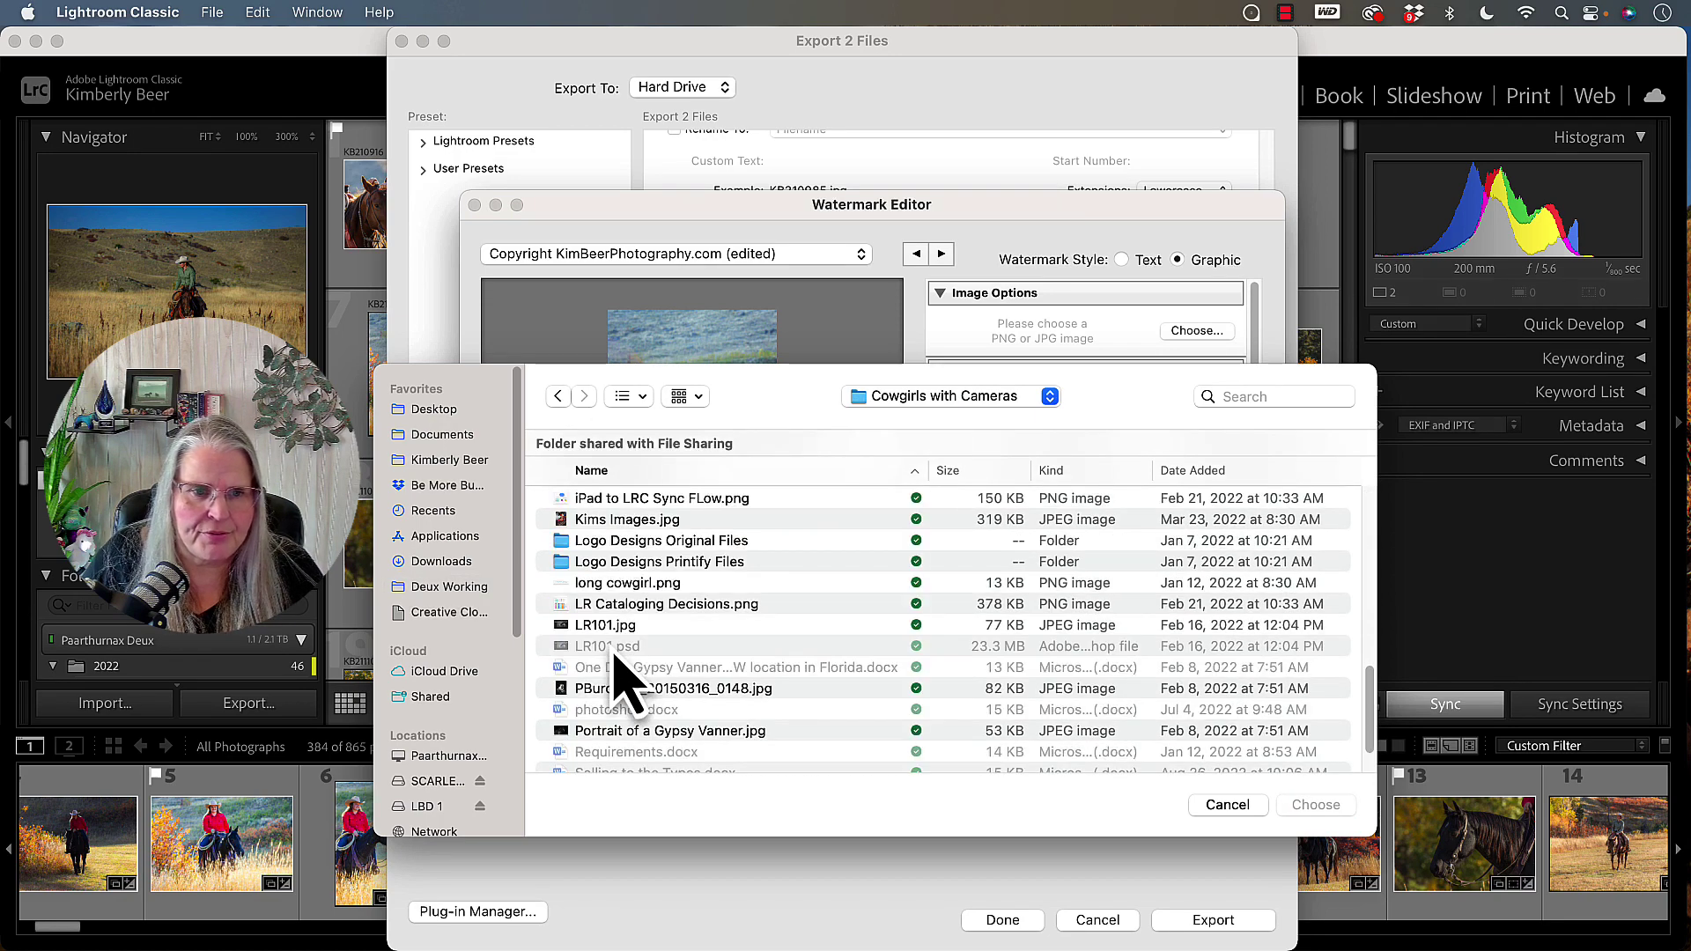
{"action": "scroll", "coordinate": [620, 682], "scroll_direction": "up", "scroll_amount": 1}
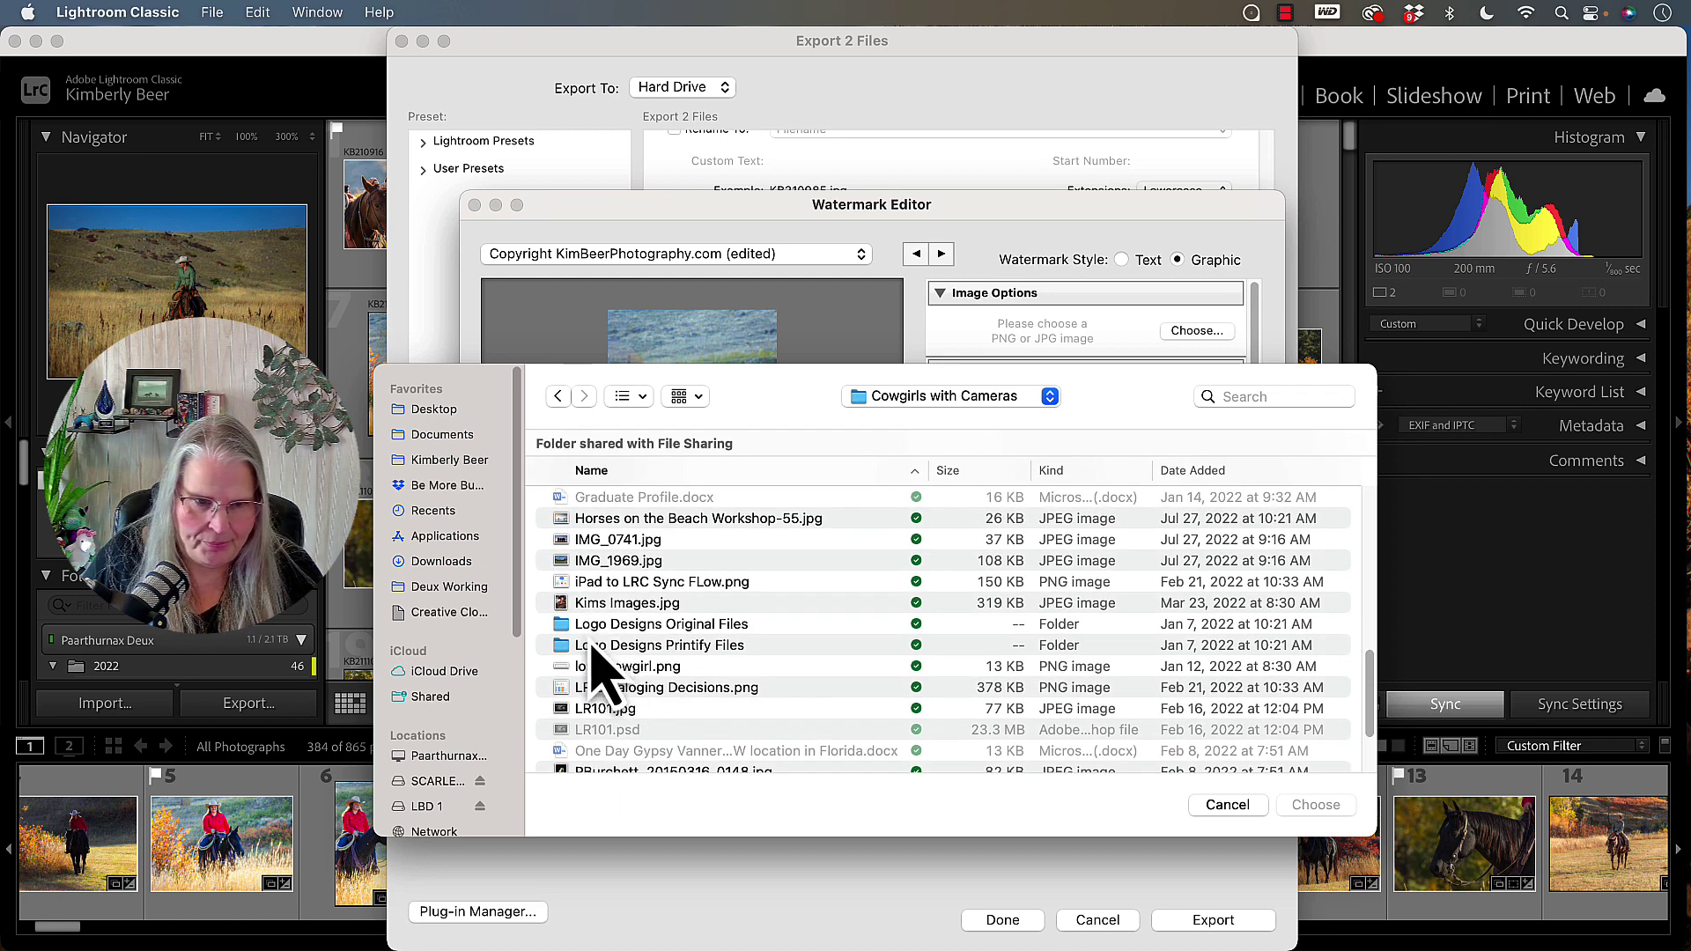
{"action": "left_click", "coordinate": [599, 667]}
{"action": "left_click", "coordinate": [1316, 805]}
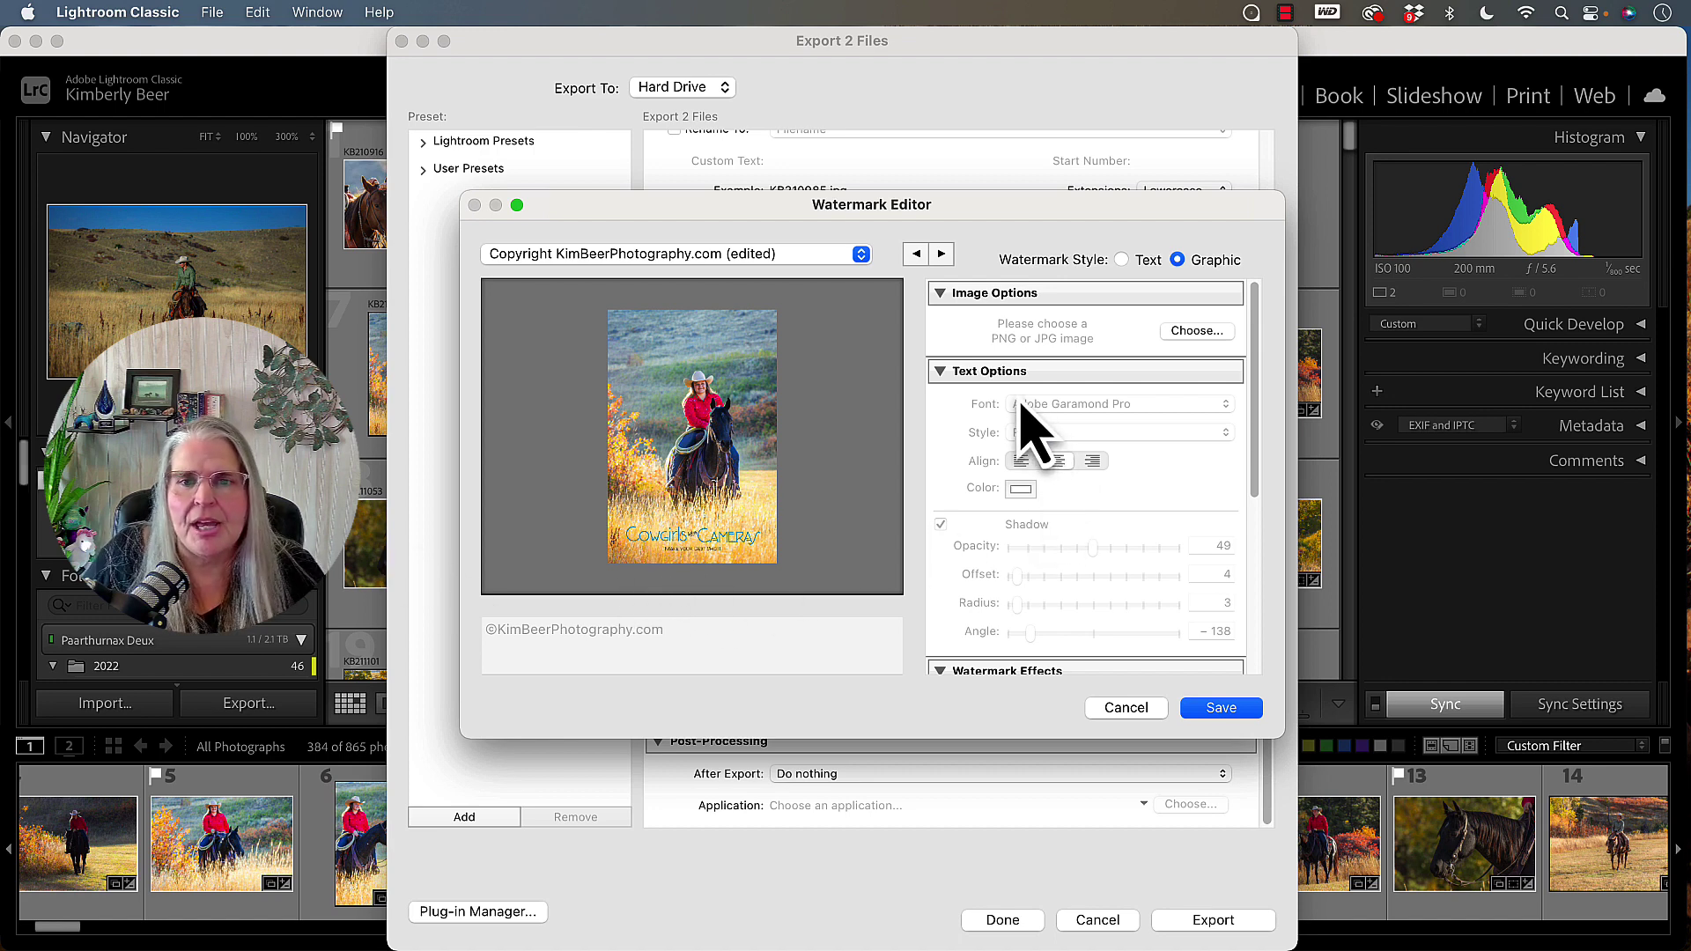
Collapse Text Options, size the logo proportionally at 20, and preview it on the next photo
{"action": "left_click", "coordinate": [939, 372]}
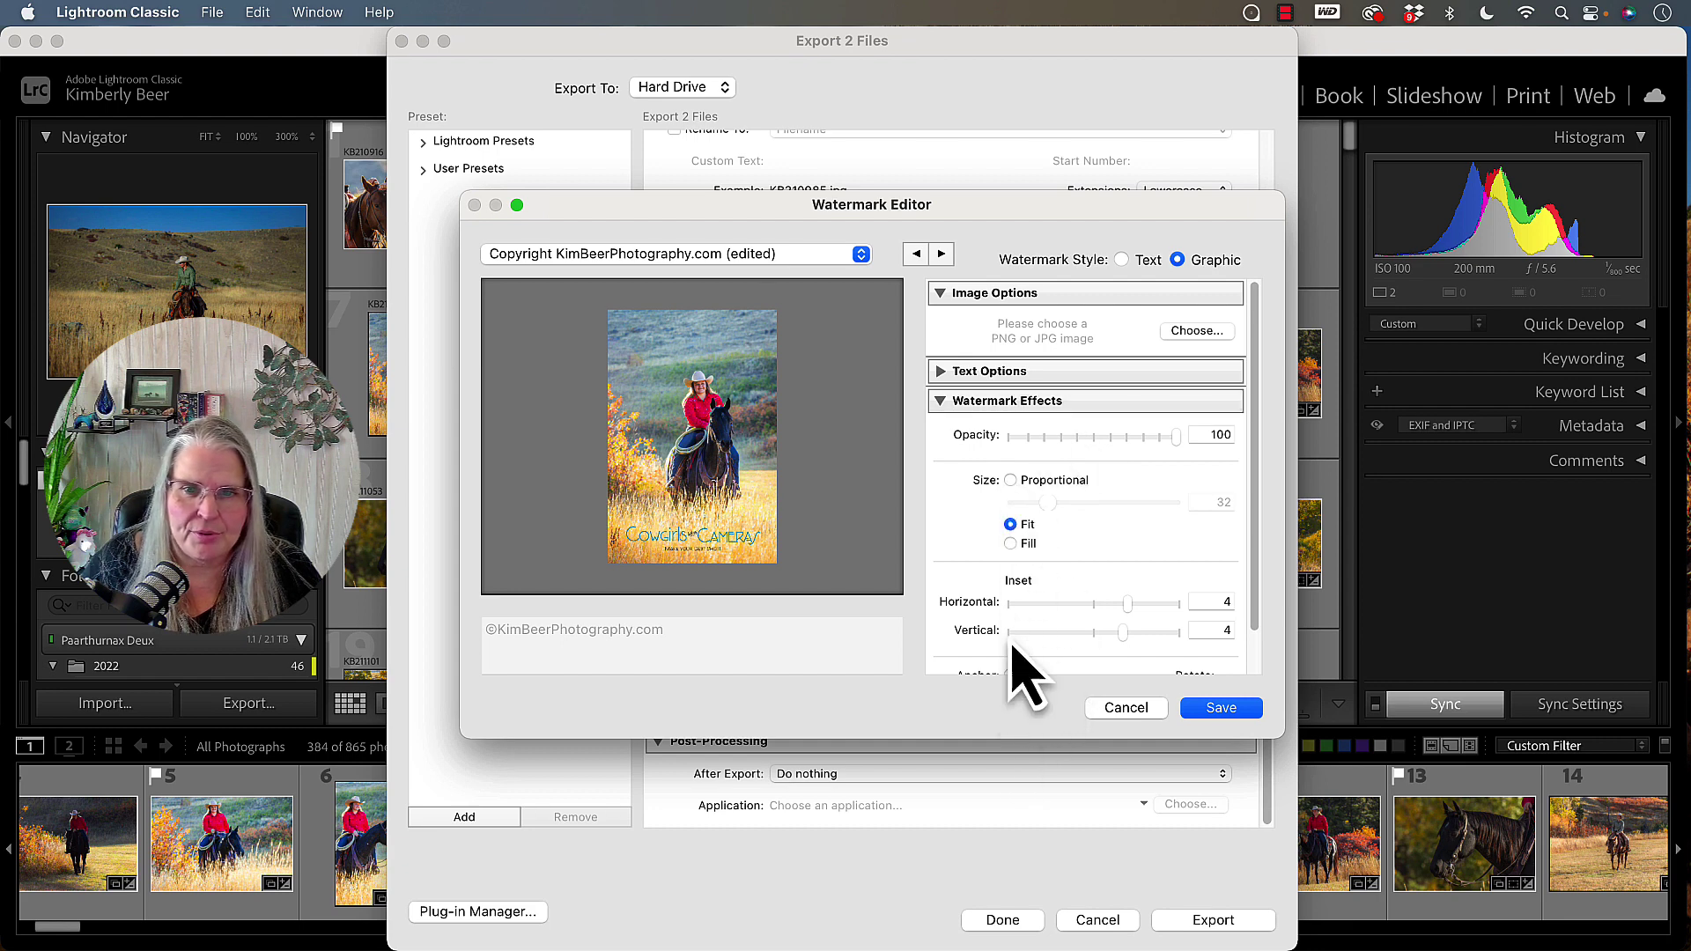
{"action": "left_click", "coordinate": [1010, 480]}
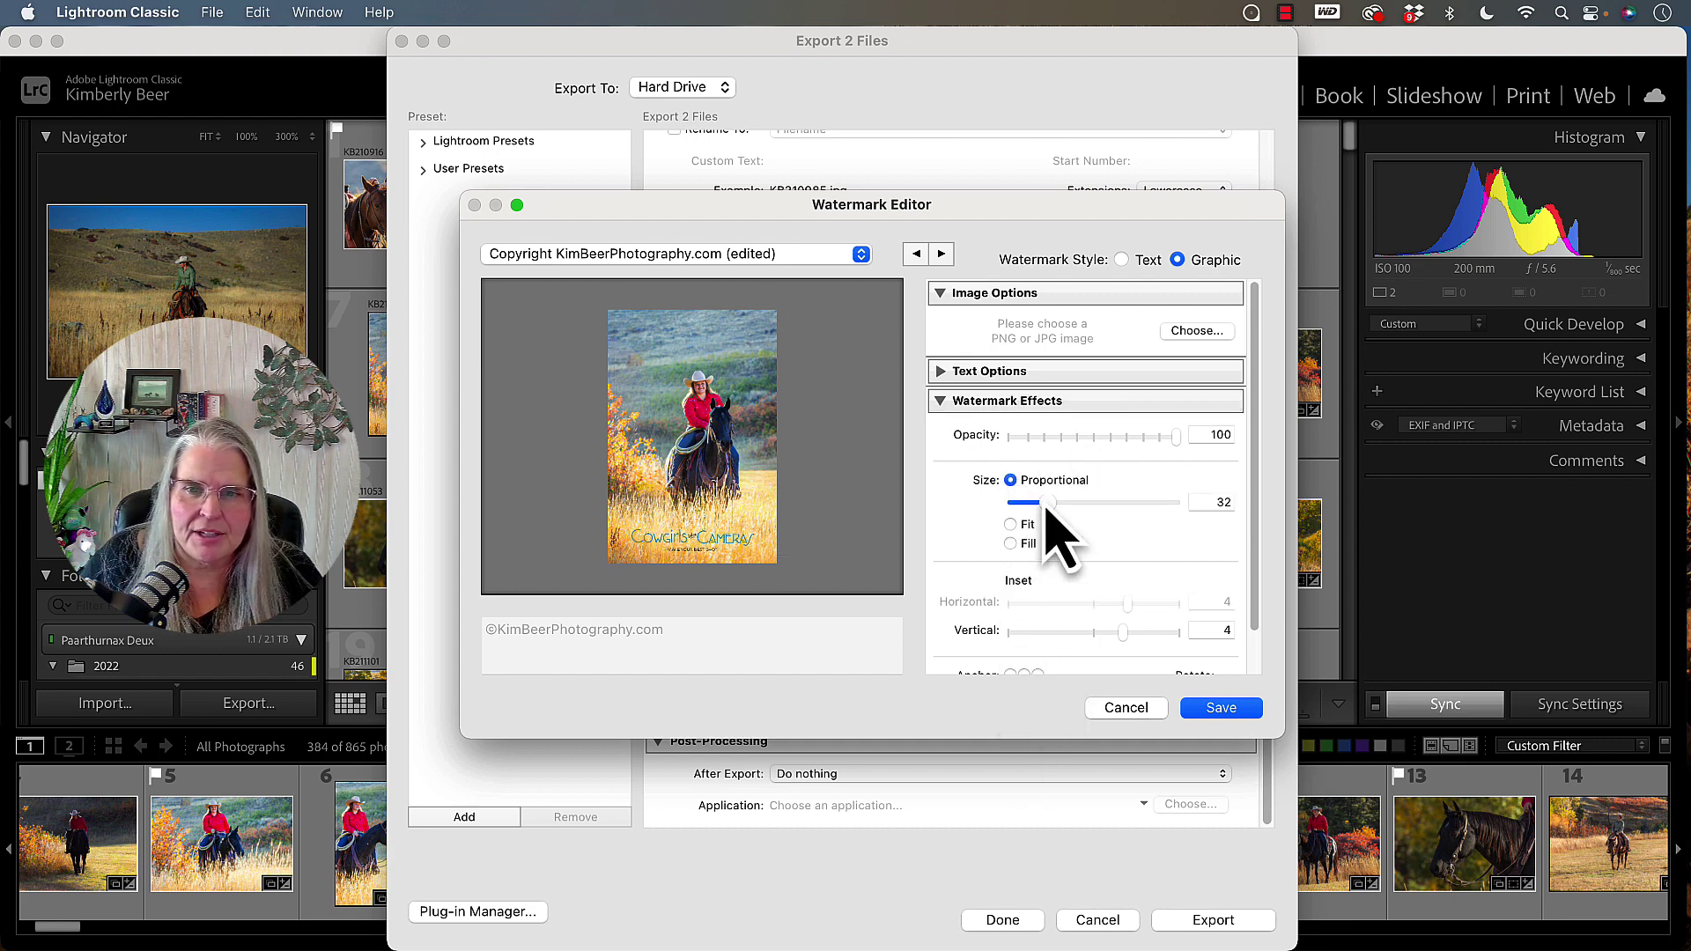
{"action": "left_click_drag", "start_coordinate": [1047, 505], "coordinate": [1035, 507]}
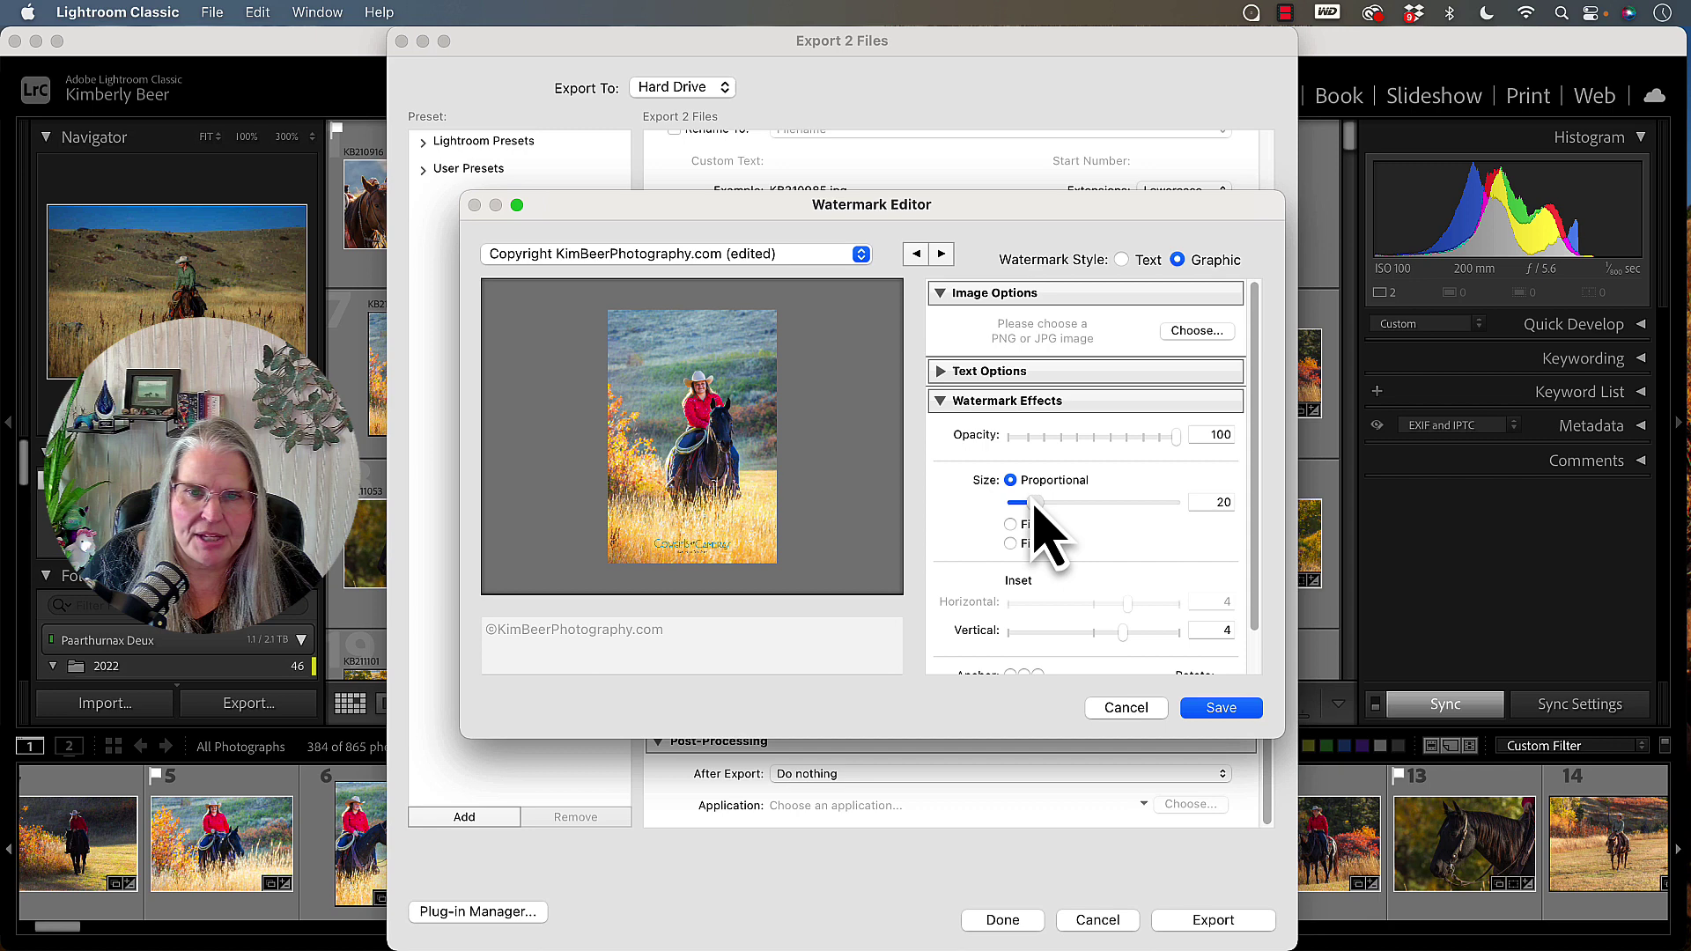
{"action": "left_click", "coordinate": [942, 255]}
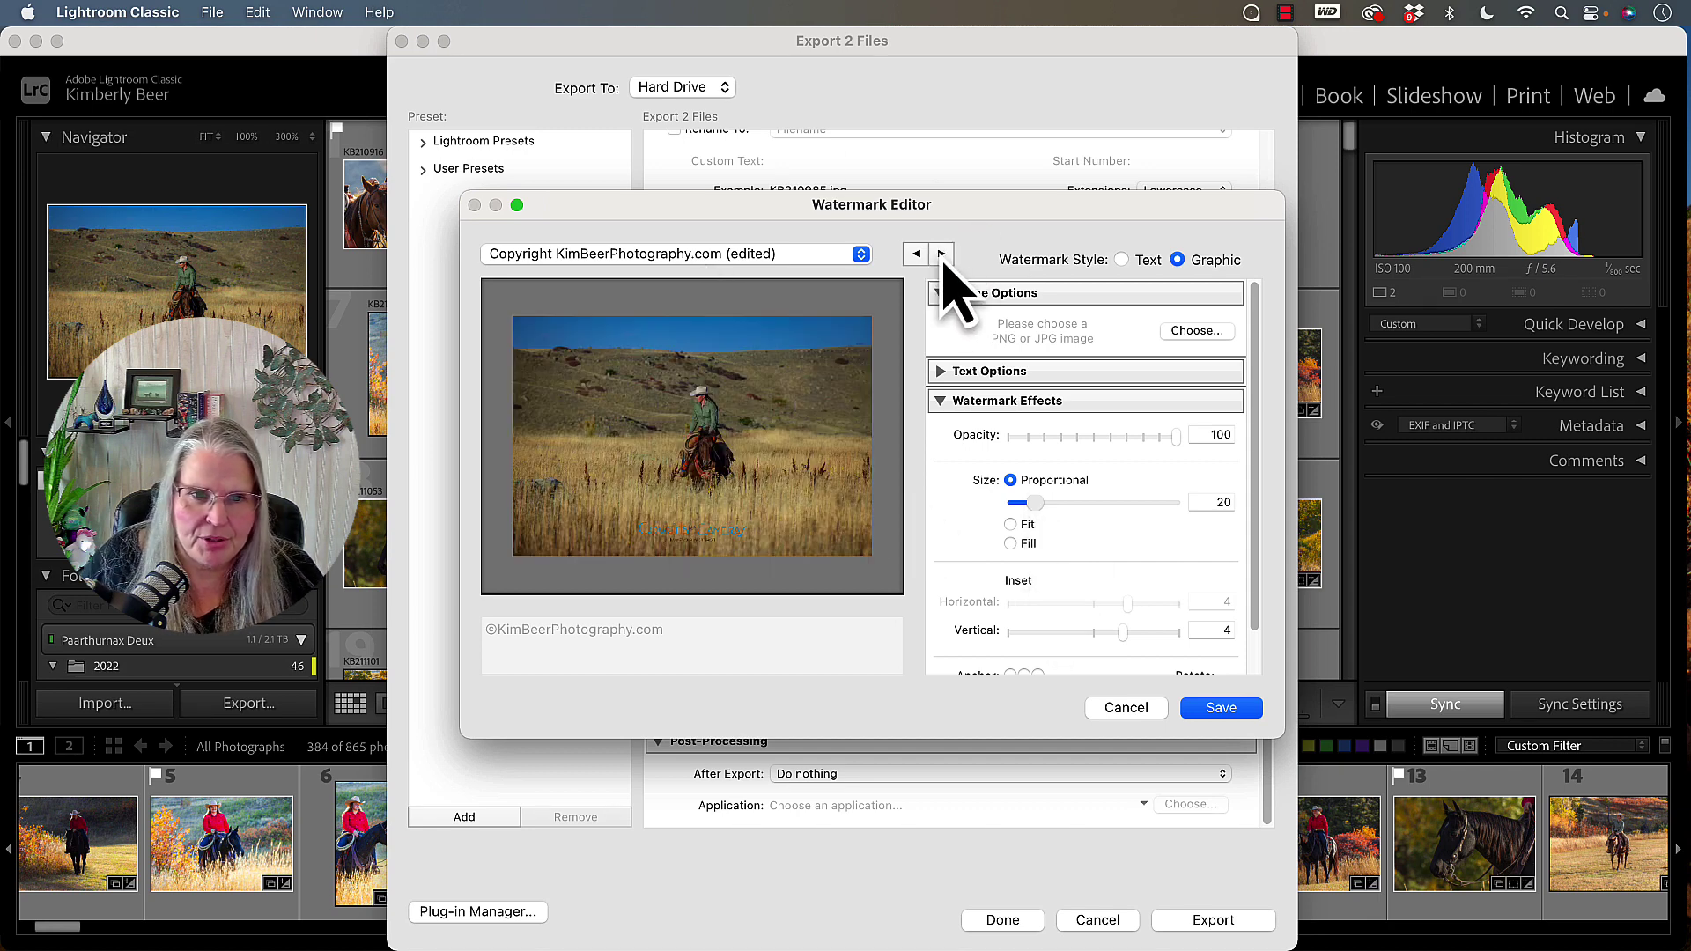
{"action": "left_click", "coordinate": [687, 553]}
{"action": "scroll", "coordinate": [1057, 607], "scroll_direction": "down", "scroll_amount": 3}
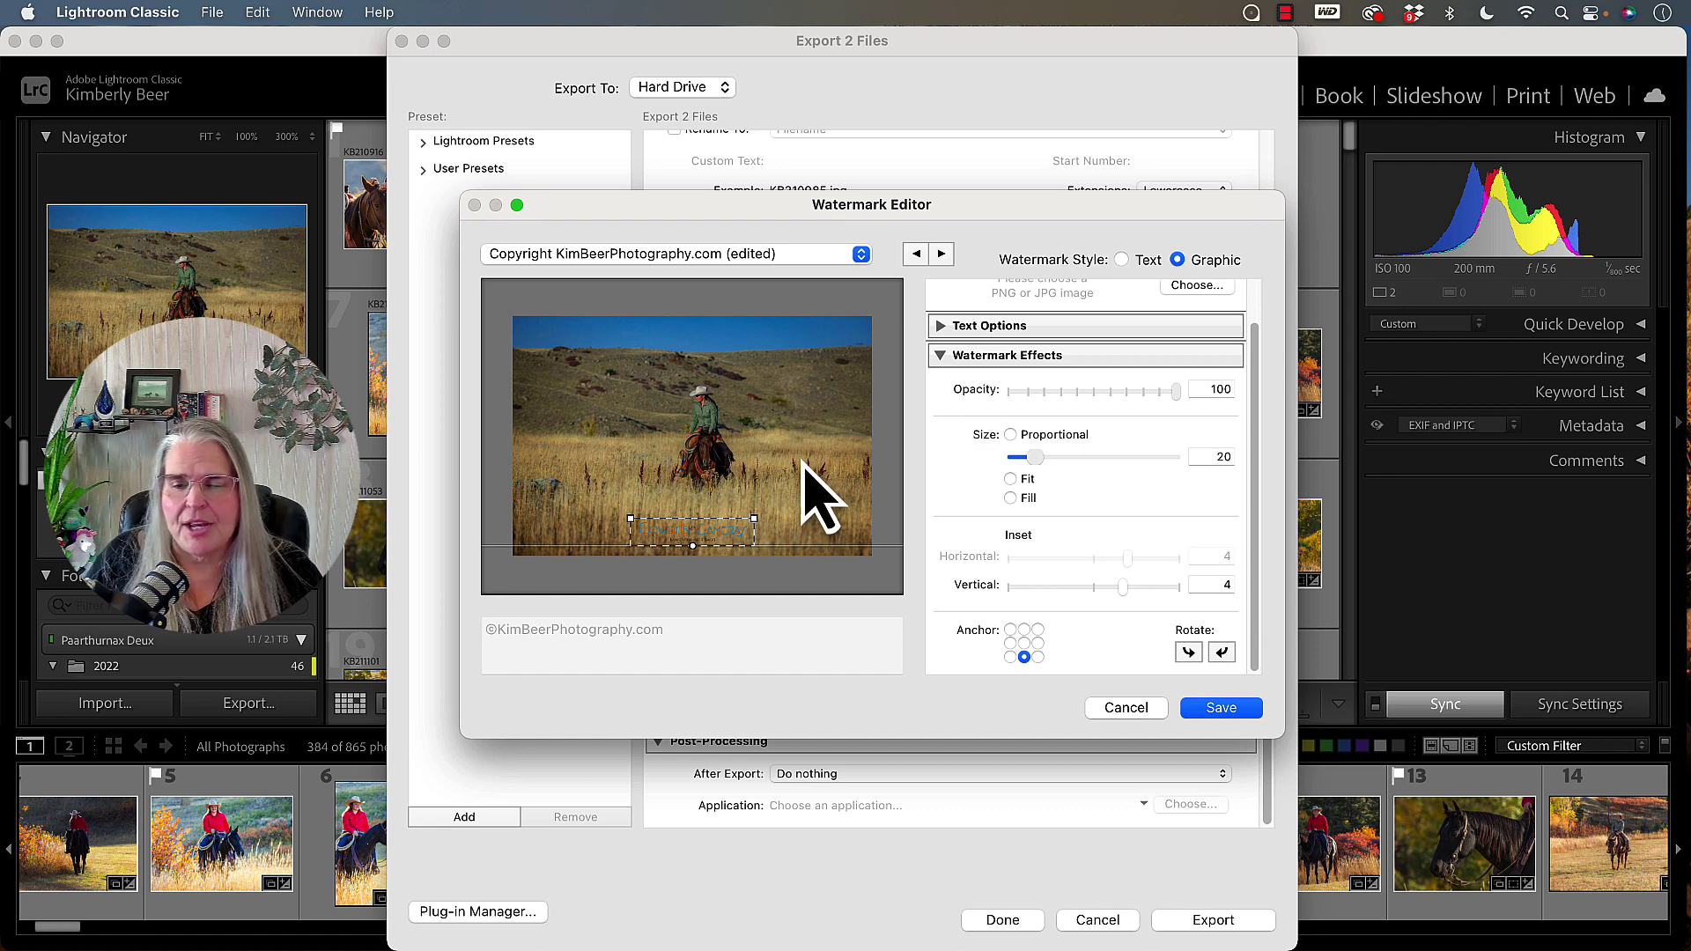
Save the watermark as a new preset named 'Cowgirls with Cameras Color bottom'
{"action": "left_click", "coordinate": [1218, 708]}
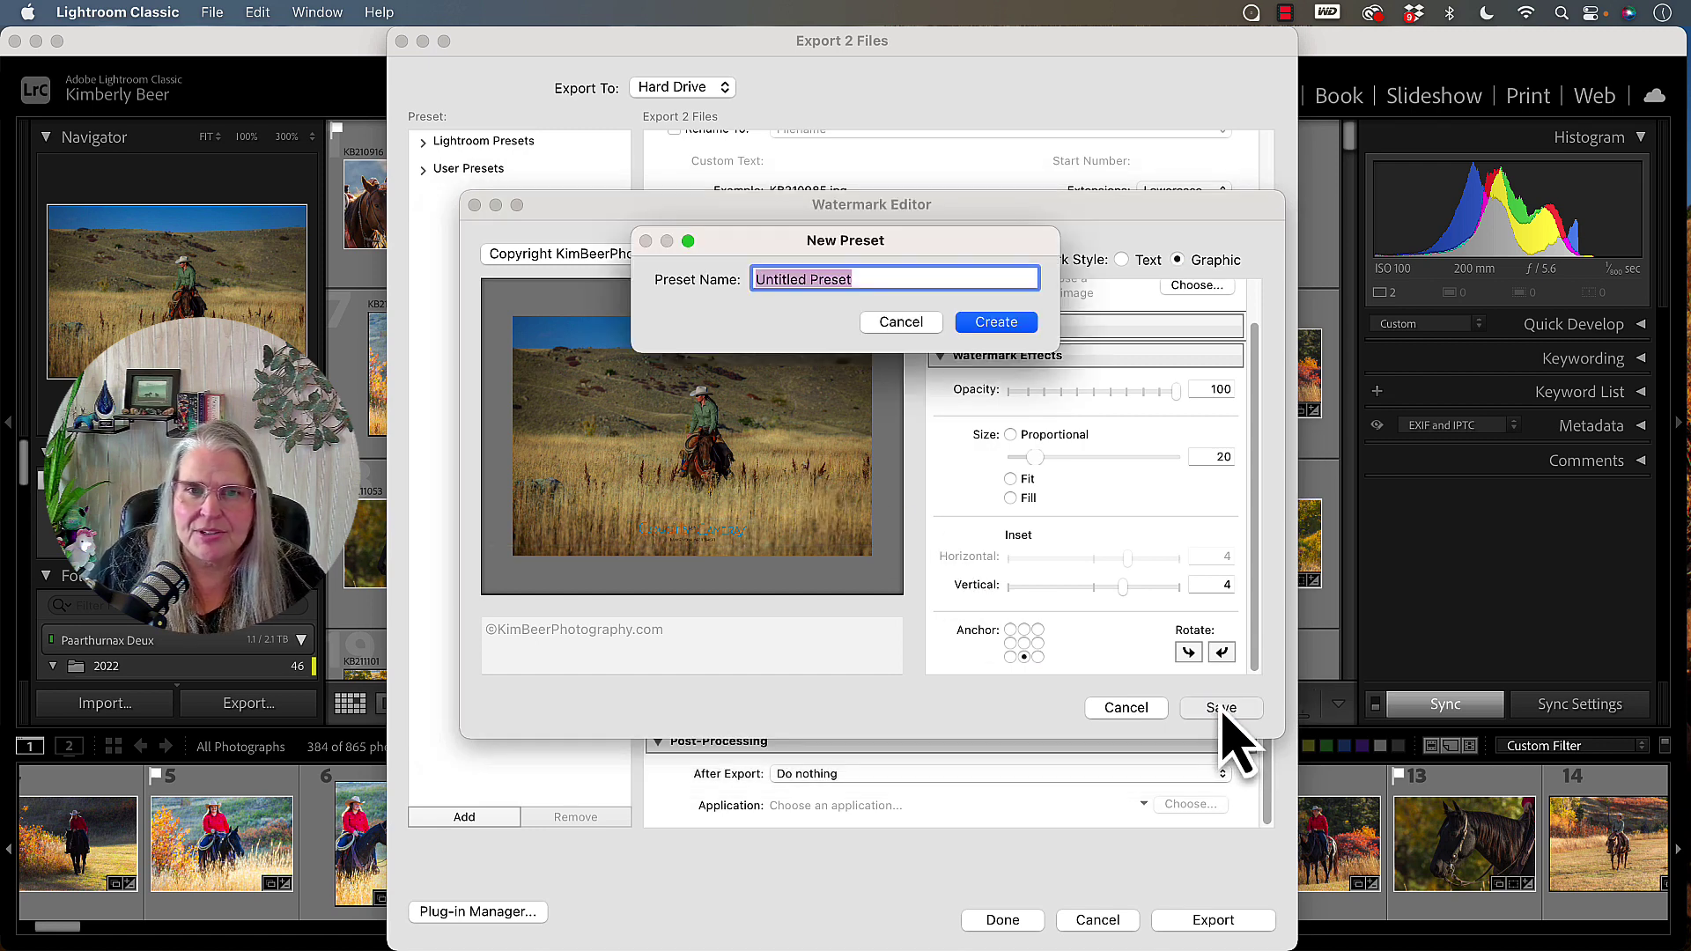
{"action": "type", "text": "Cow"}
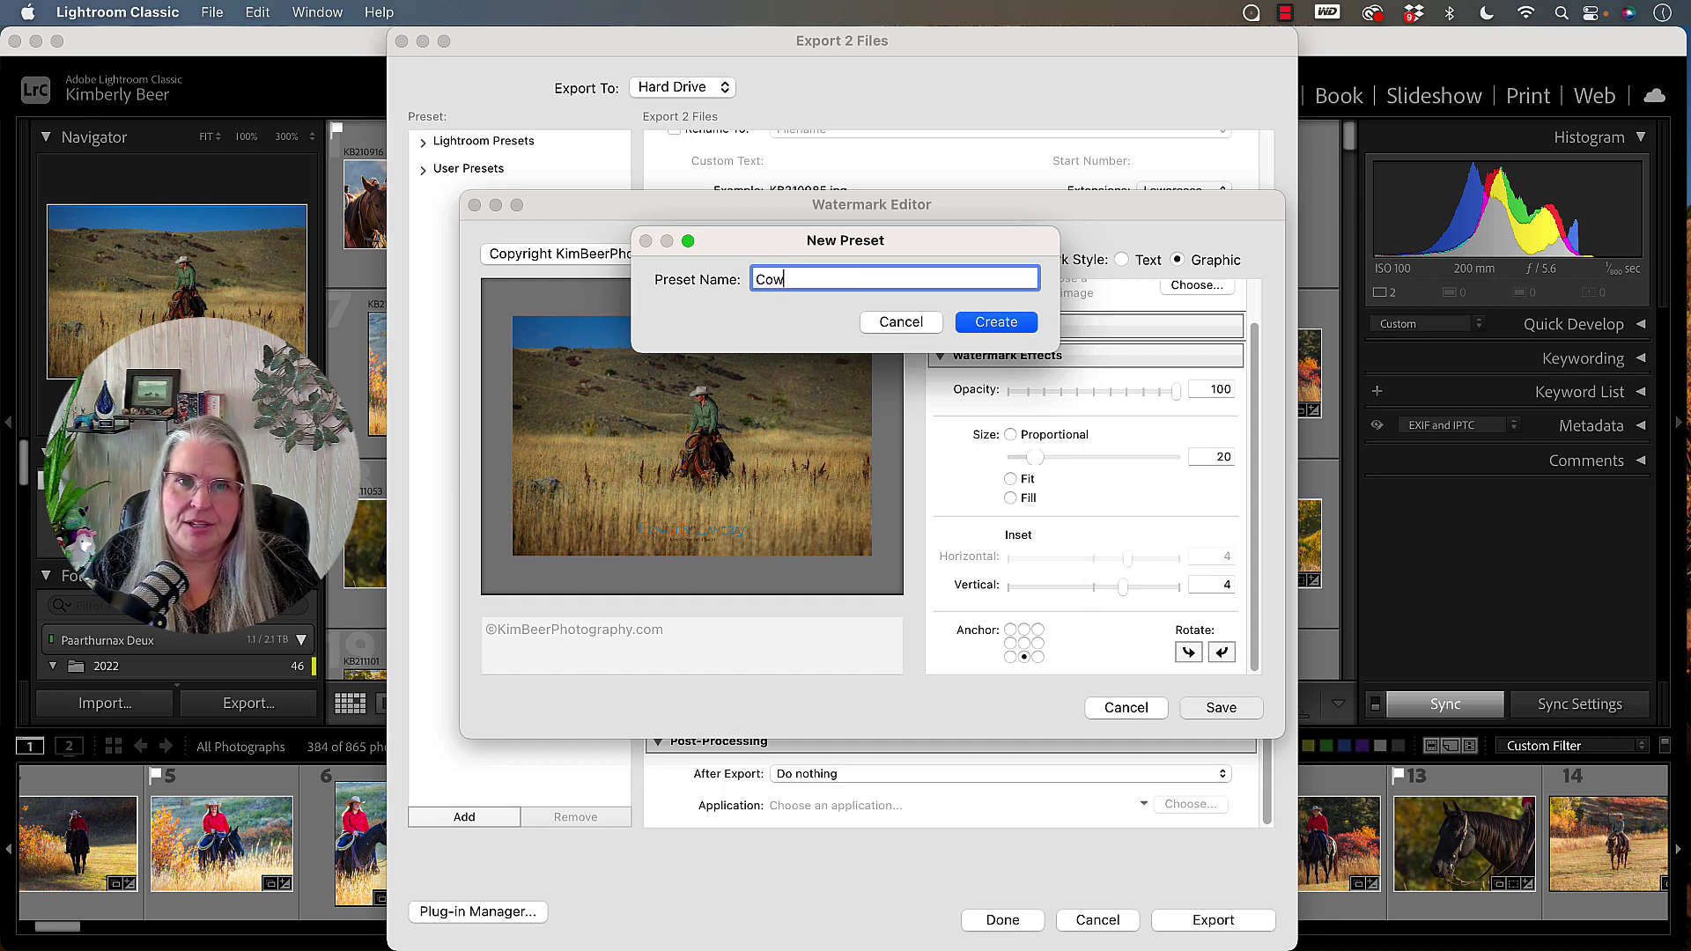
{"action": "type", "text": "gi"}
{"action": "key", "text": "BackSpace"}
{"action": "type", "text": "girls with"}
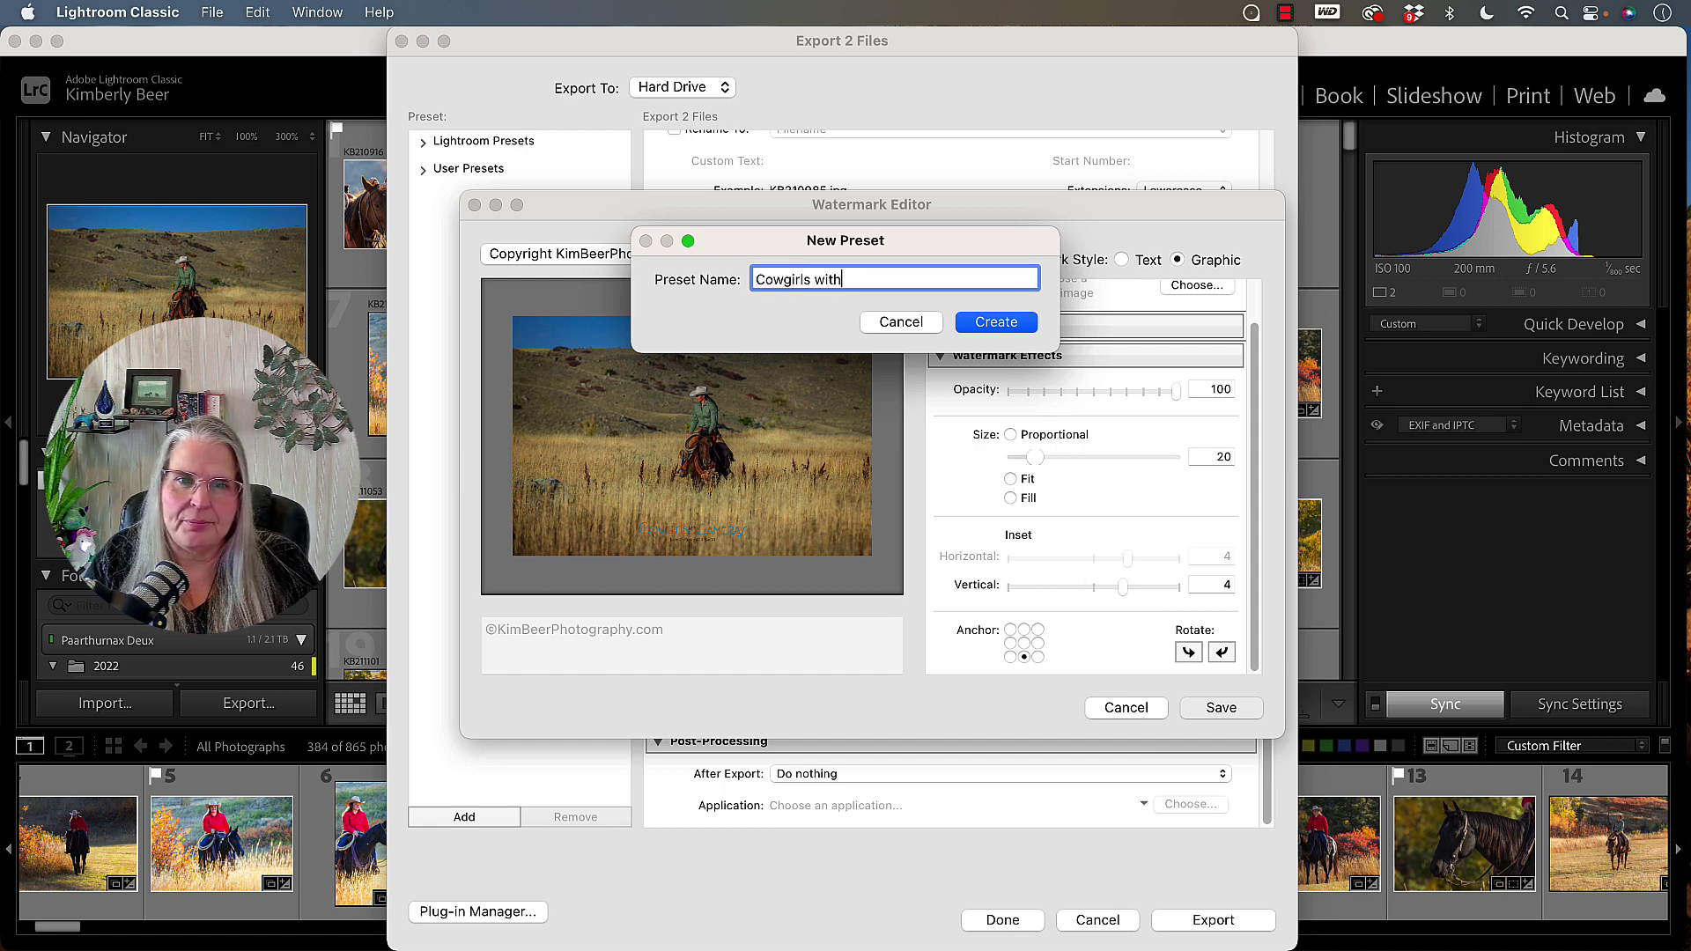
{"action": "type", "text": " Cameras Co"}
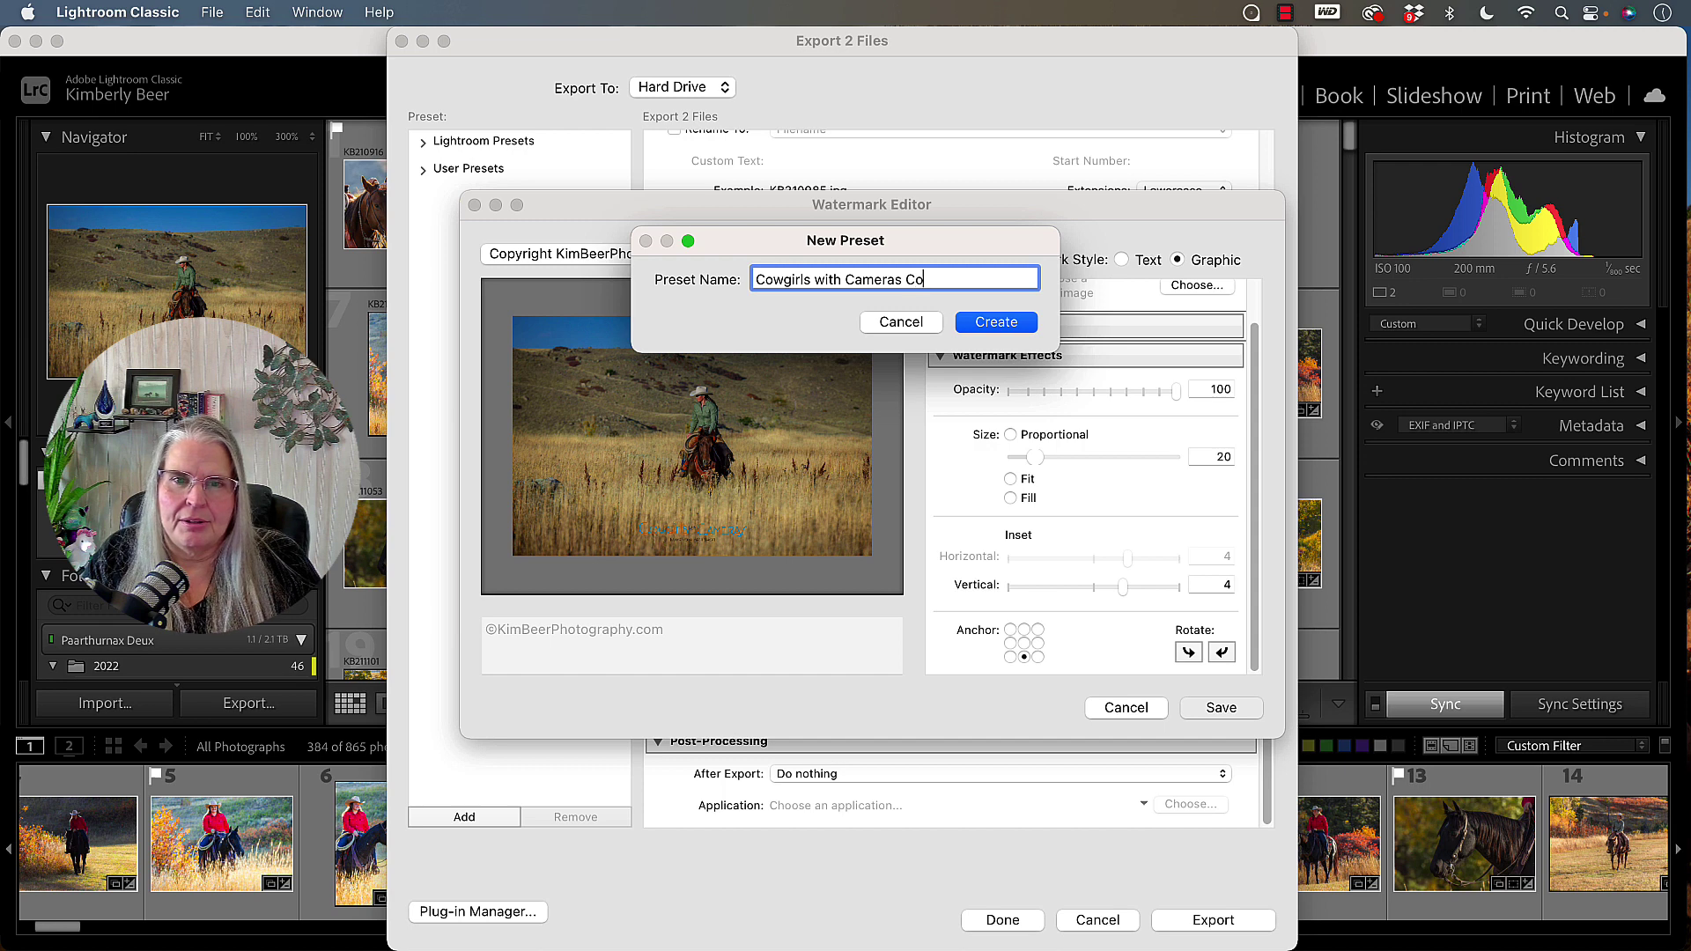
{"action": "type", "text": "lor bottom"}
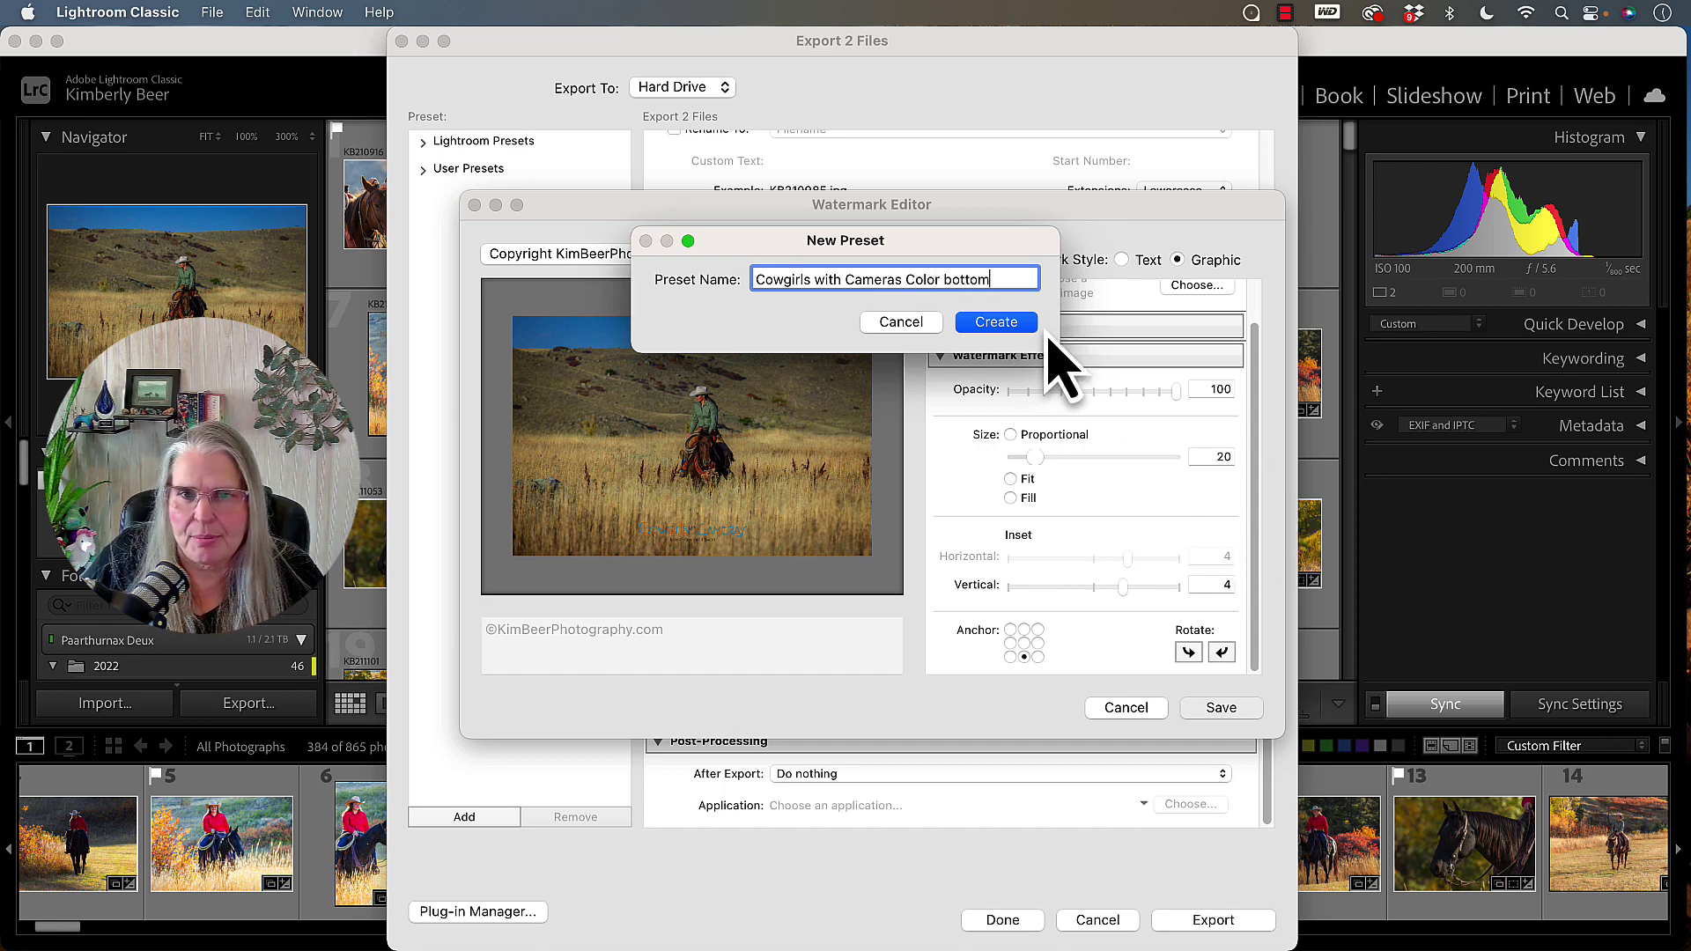
{"action": "left_click", "coordinate": [995, 322]}
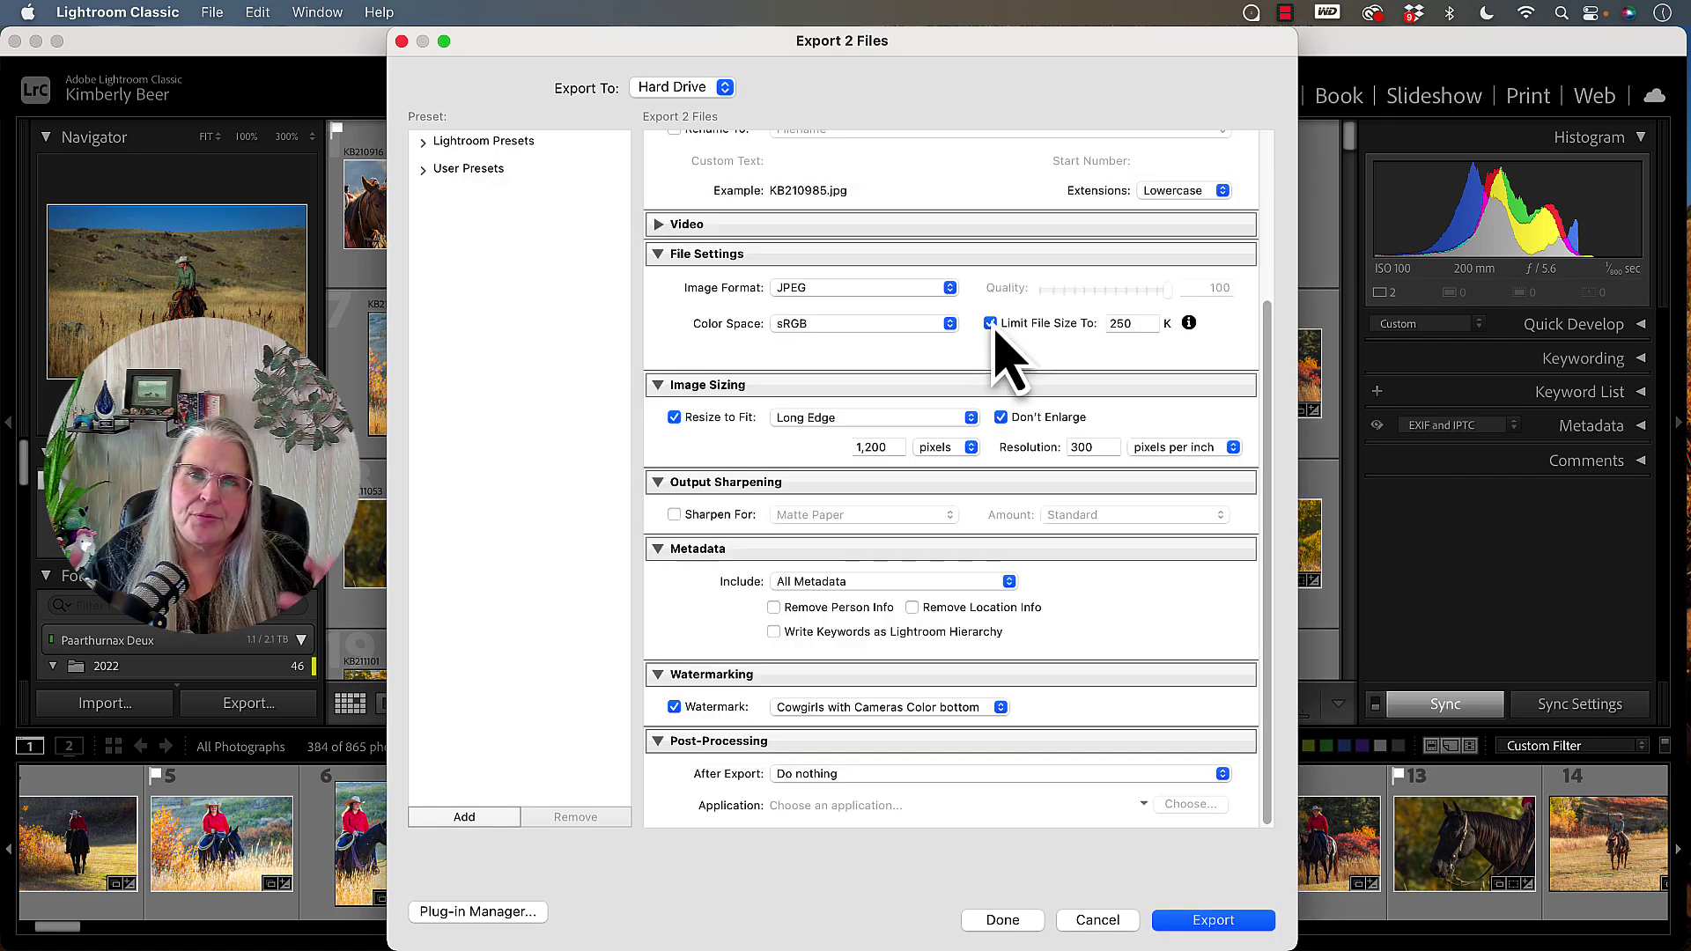